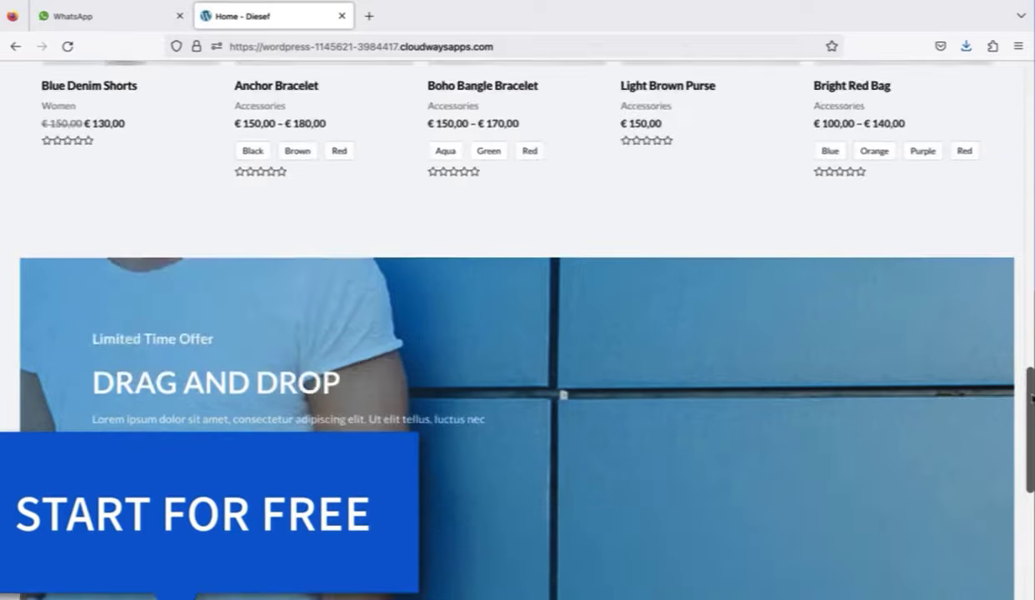
{"action": "scroll", "coordinate": [1033, 298], "scroll_direction": "up", "scroll_amount": 10}
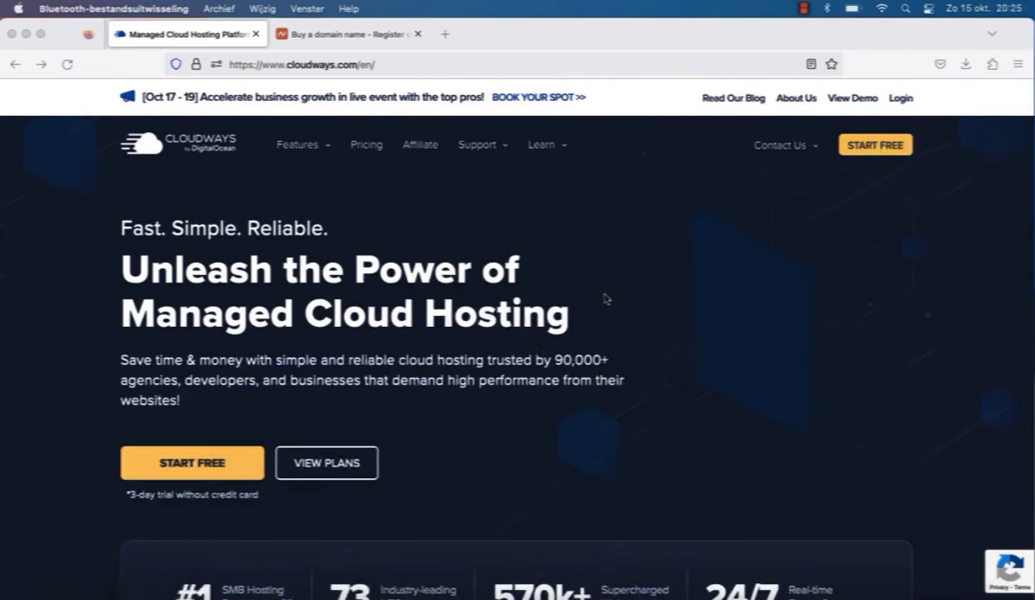
Step: Start the Cloudways free-trial sign-up and fill in the first name and the promo code
{"action": "left_click", "coordinate": [219, 469]}
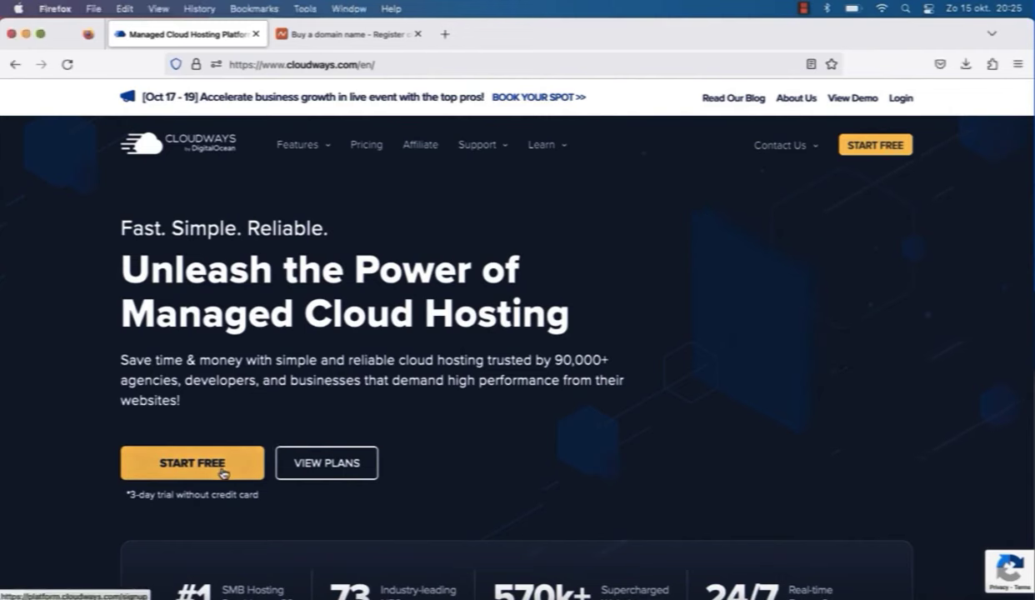
{"action": "left_click", "coordinate": [223, 471]}
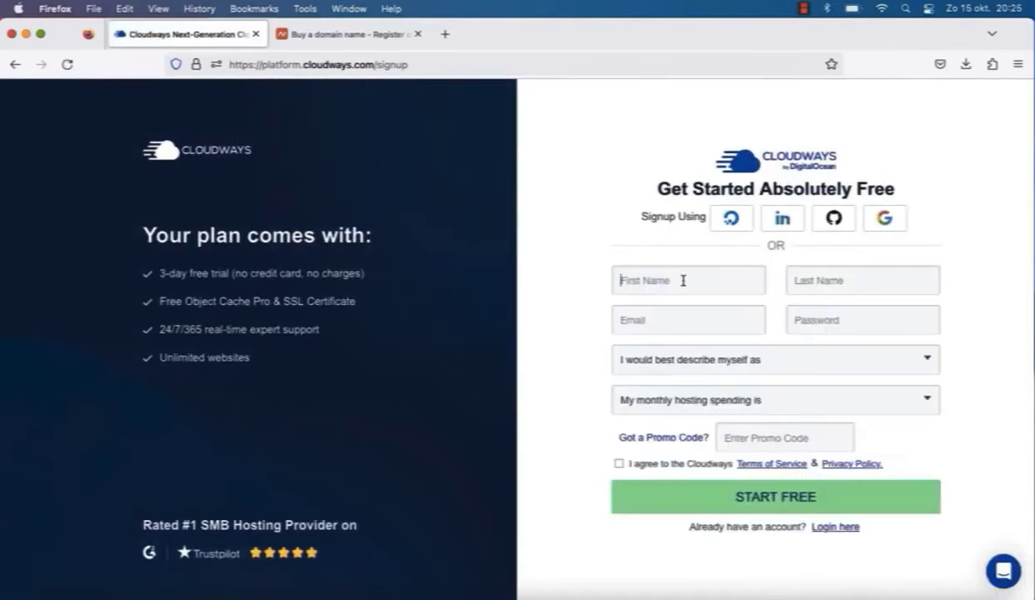
{"action": "type", "text": "You"}
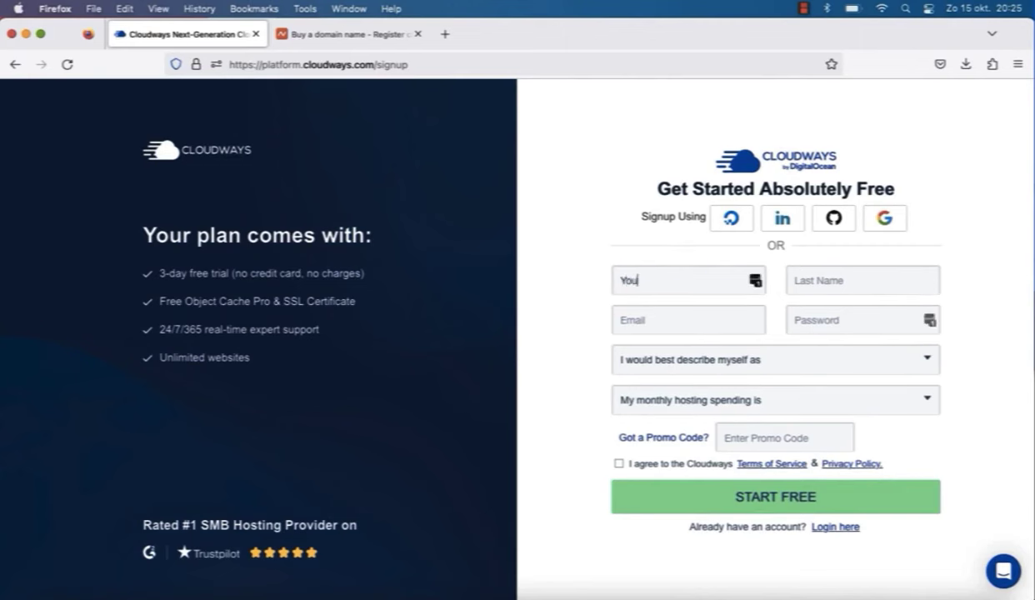
{"action": "type", "text": "r name"}
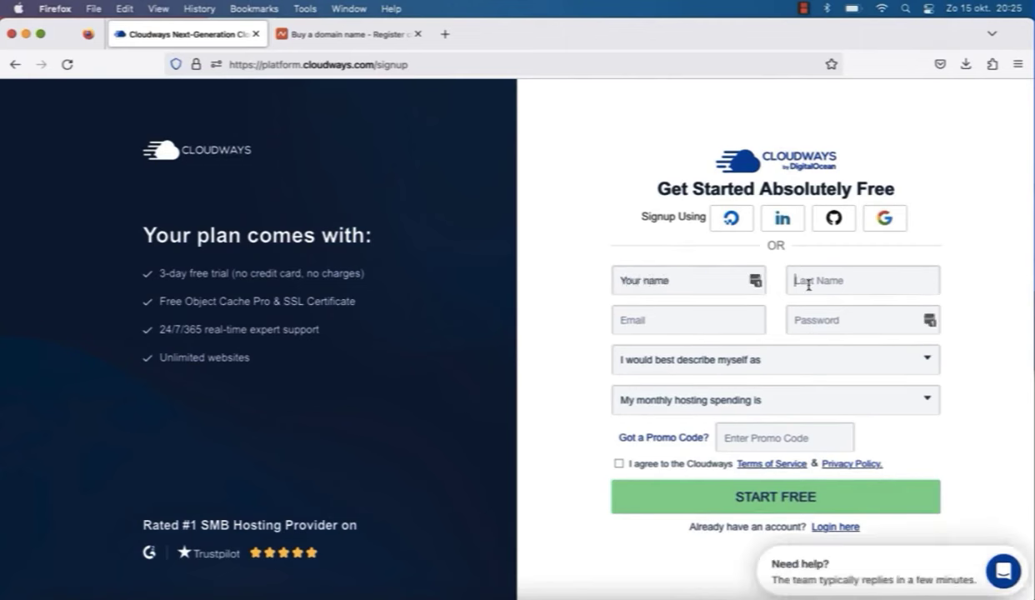
{"action": "left_click", "coordinate": [779, 439]}
{"action": "type", "text": "Jarrod"}
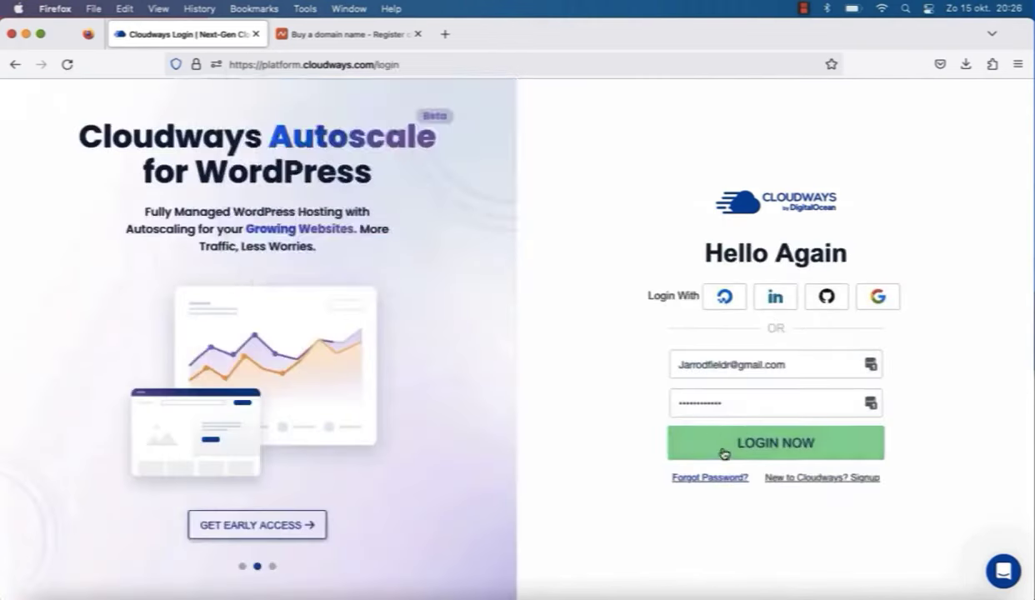
Step: Log in to the existing Cloudways account with the filled-in credentials and decline saving the login in the browser
{"action": "left_click", "coordinate": [723, 451]}
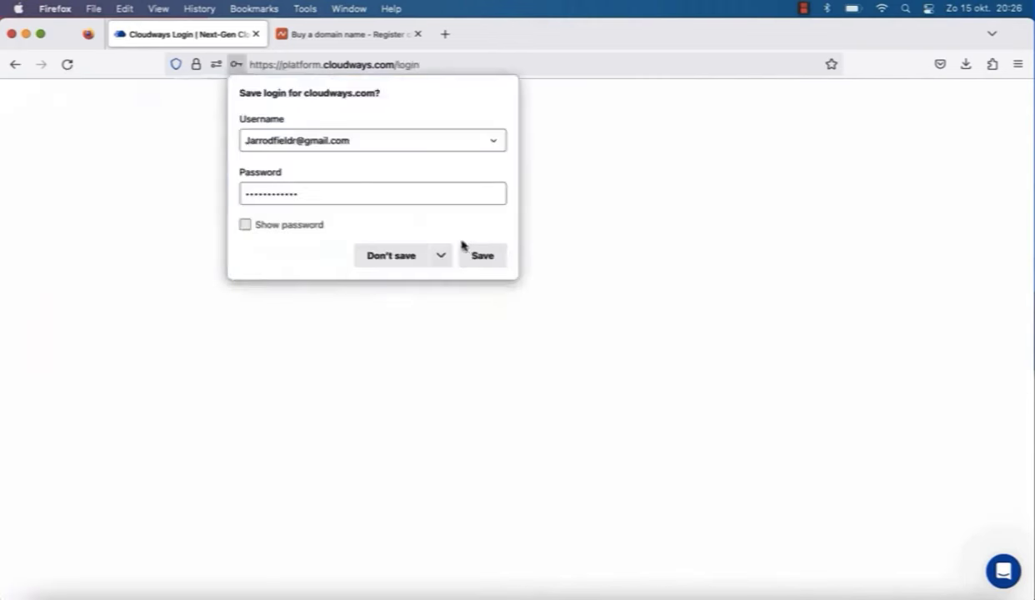
{"action": "left_click", "coordinate": [393, 254]}
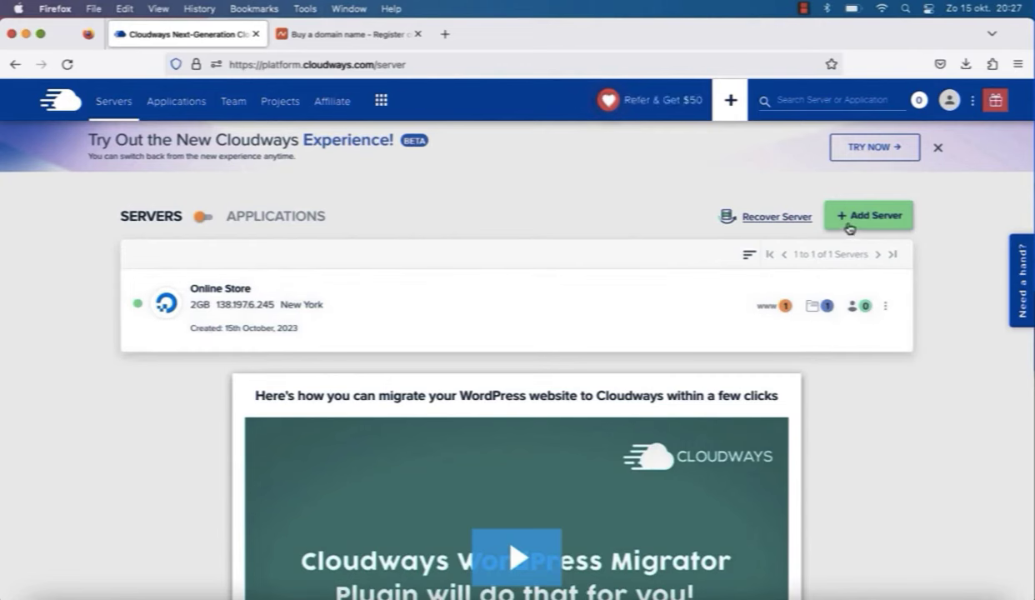
Step: Delete the Online Store server, giving No Need as the reason and confirming with DELETE
{"action": "left_click", "coordinate": [885, 309]}
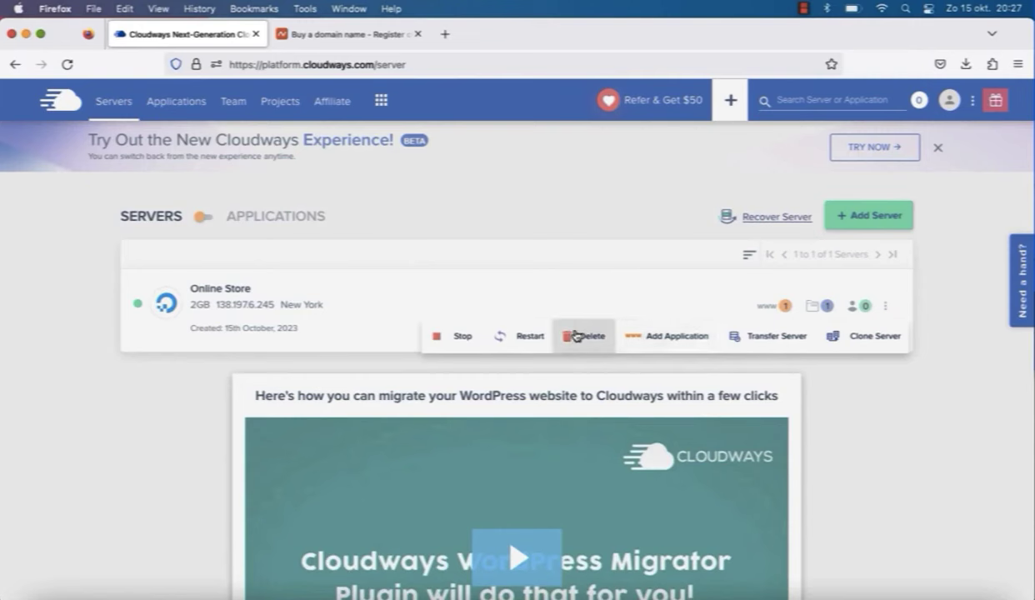
{"action": "left_click", "coordinate": [575, 335]}
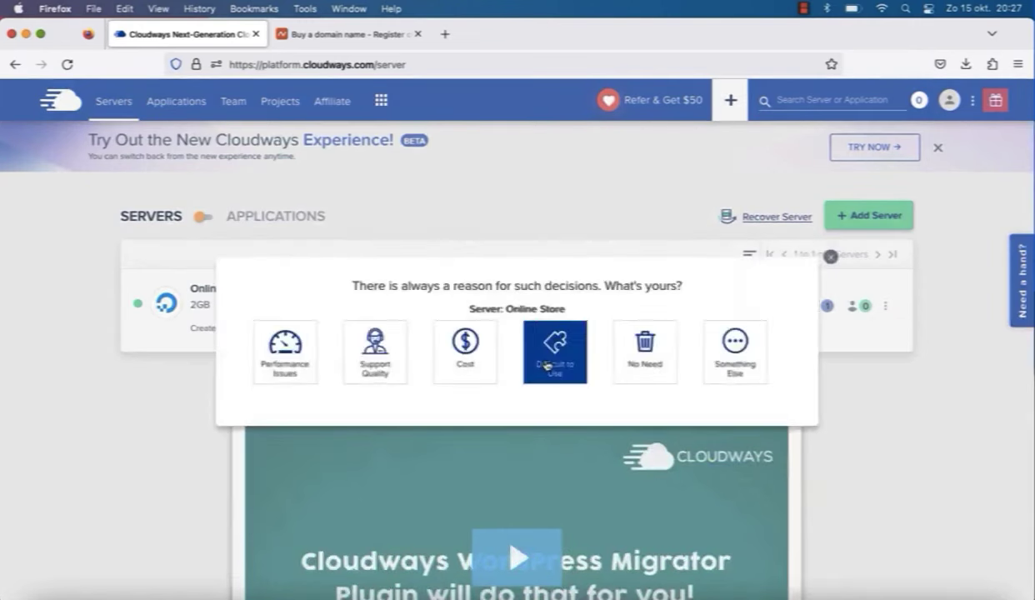
{"action": "left_click", "coordinate": [651, 380]}
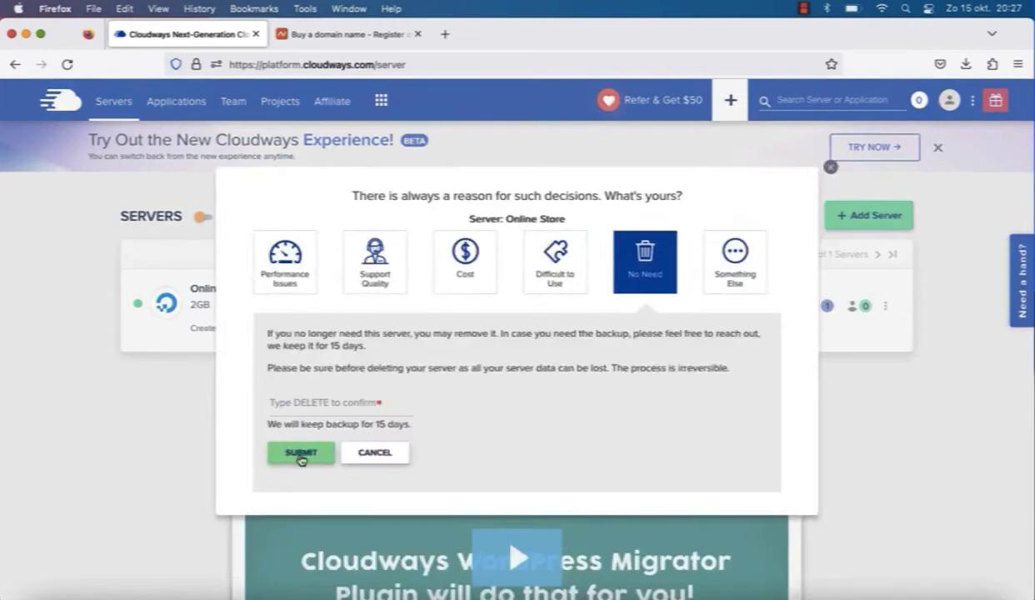
{"action": "left_click", "coordinate": [298, 408]}
{"action": "type", "text": "d"}
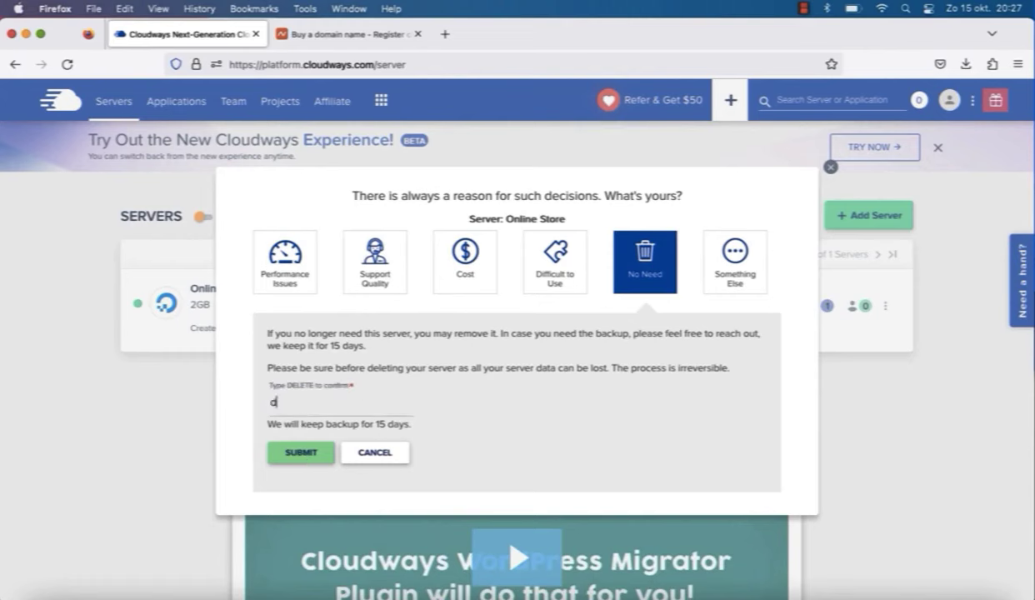
{"action": "type", "text": "E"}
{"action": "key", "text": "BackSpace"}
{"action": "key", "text": "BackSpace"}
{"action": "type", "text": "DELETE"}
{"action": "key", "text": "Return"}
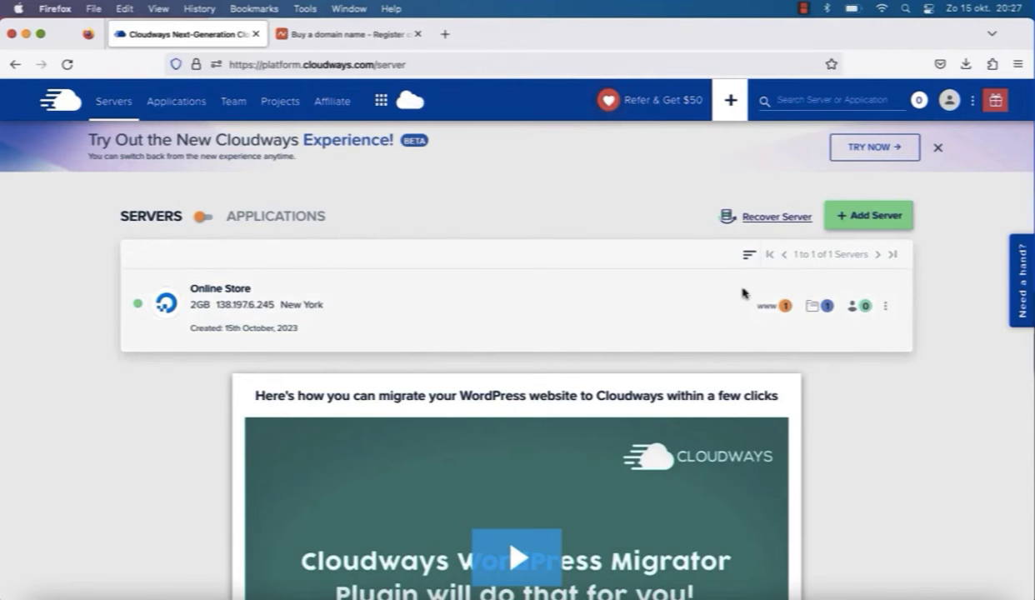
Step: Start adding a new server and select WordPress Version 6.2.2 as its application
{"action": "left_click", "coordinate": [827, 223]}
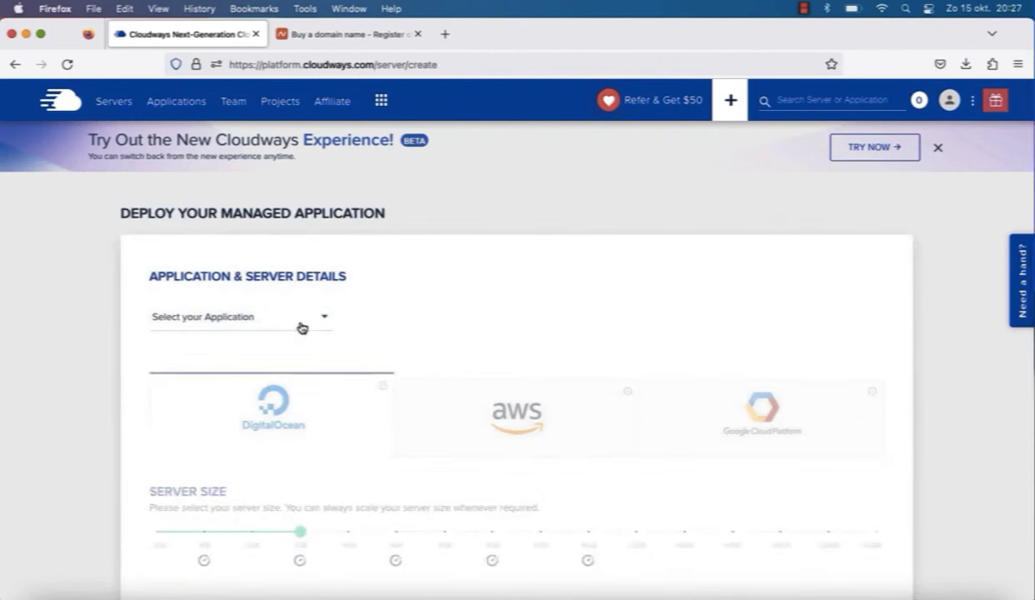
{"action": "scroll", "coordinate": [434, 351], "scroll_direction": "down", "scroll_amount": 3}
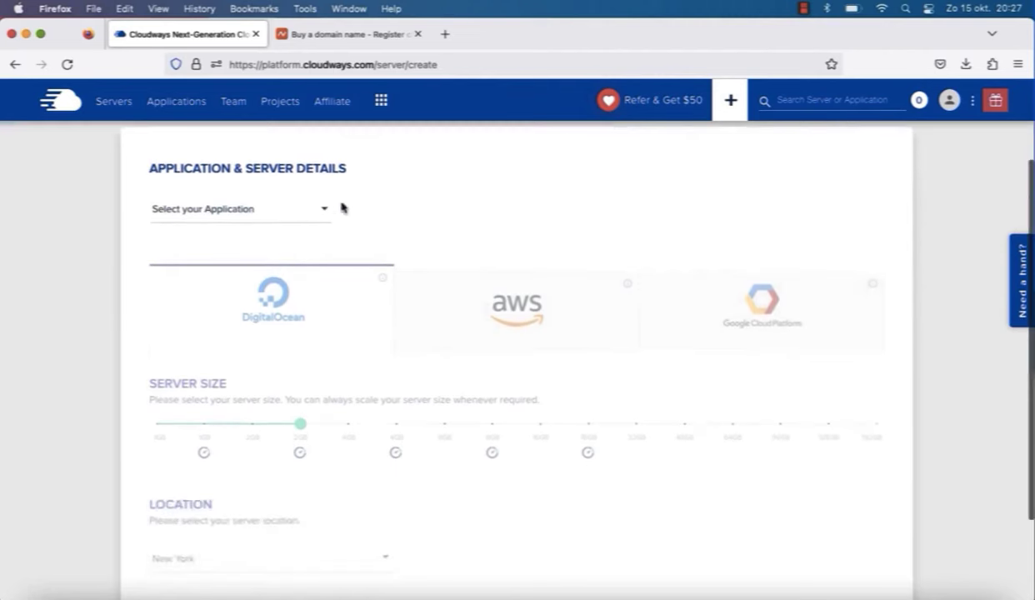
{"action": "left_click", "coordinate": [317, 220]}
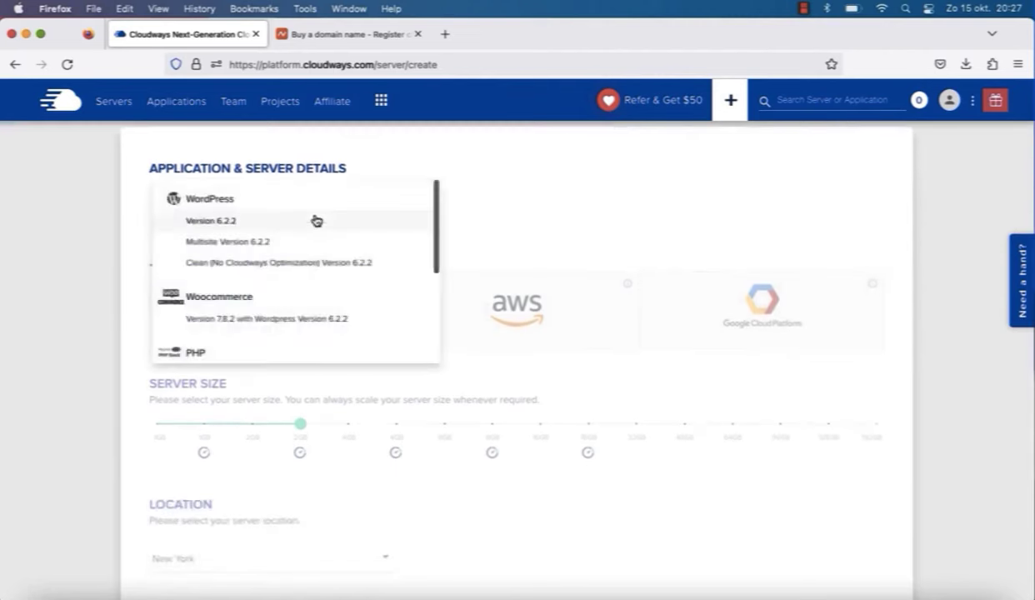
{"action": "left_click", "coordinate": [259, 206]}
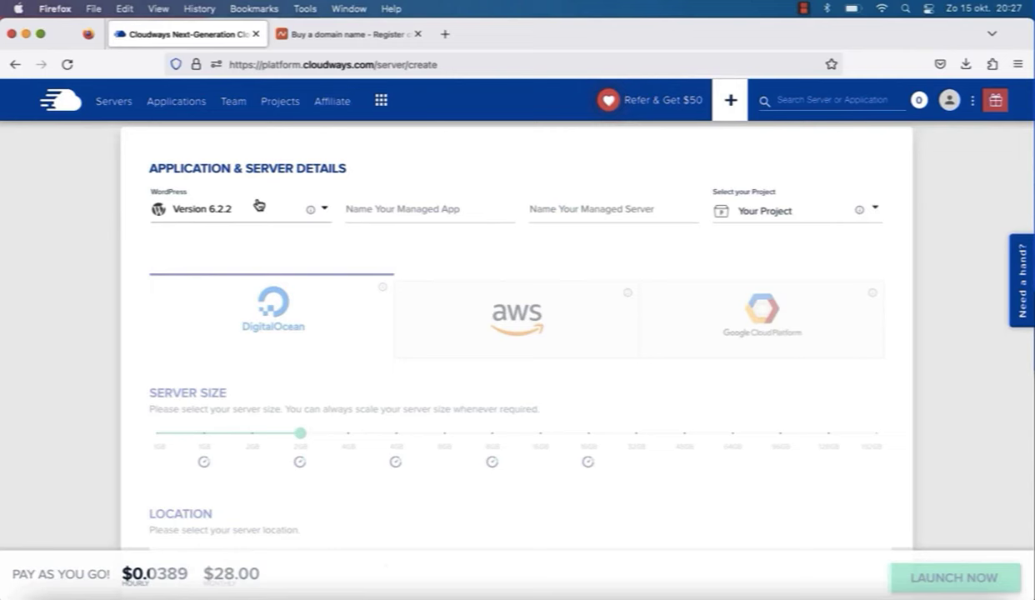
{"action": "left_click", "coordinate": [259, 206]}
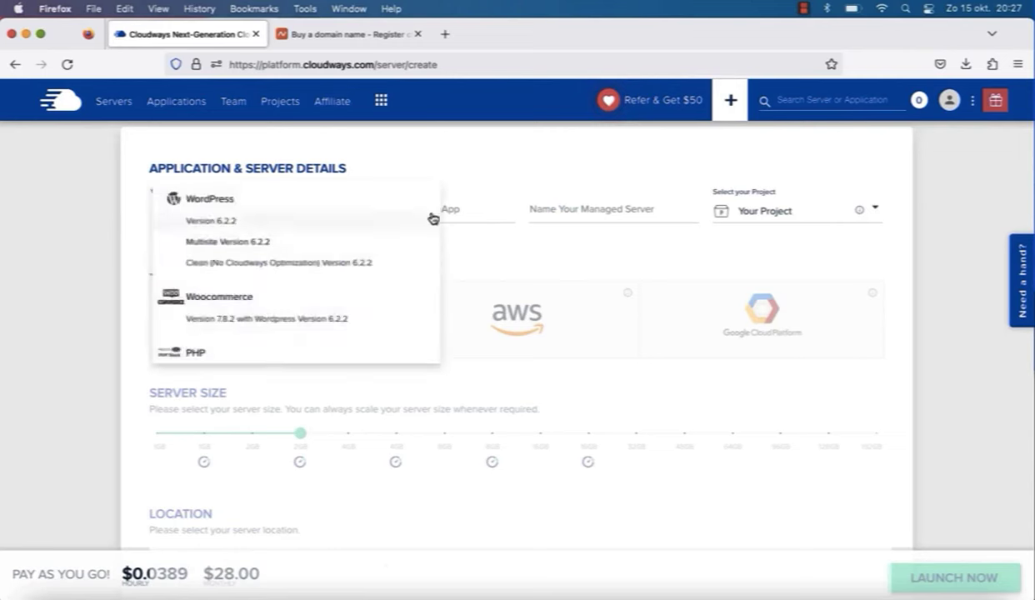
{"action": "scroll", "coordinate": [397, 288], "scroll_direction": "down", "scroll_amount": 4}
{"action": "scroll", "coordinate": [398, 288], "scroll_direction": "up", "scroll_amount": 4}
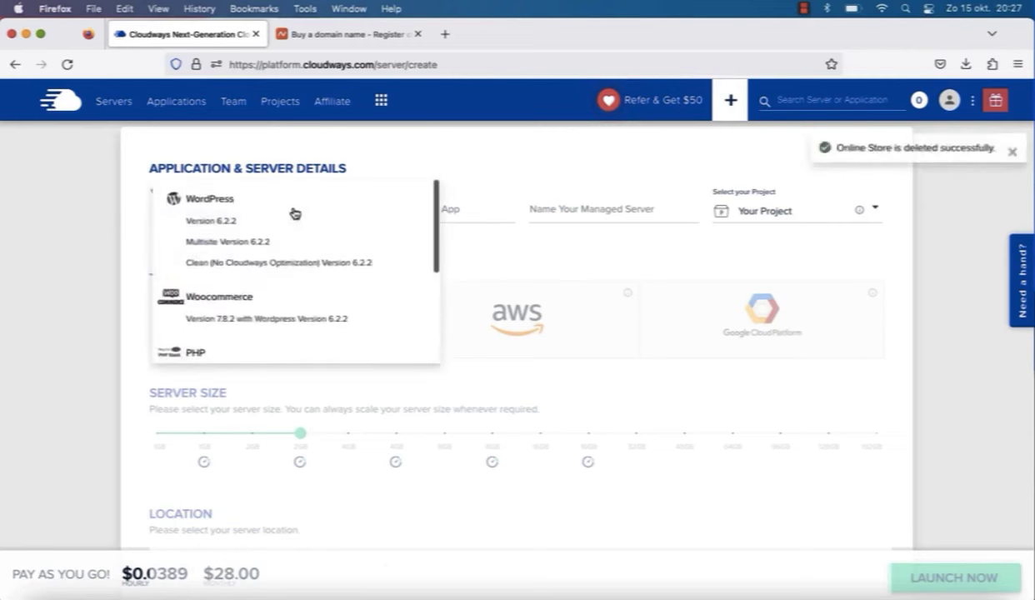
{"action": "left_click", "coordinate": [224, 223]}
Step: Name the managed app Diesef Store and the managed server Store, and assign them to Your Project
{"action": "left_click", "coordinate": [375, 205]}
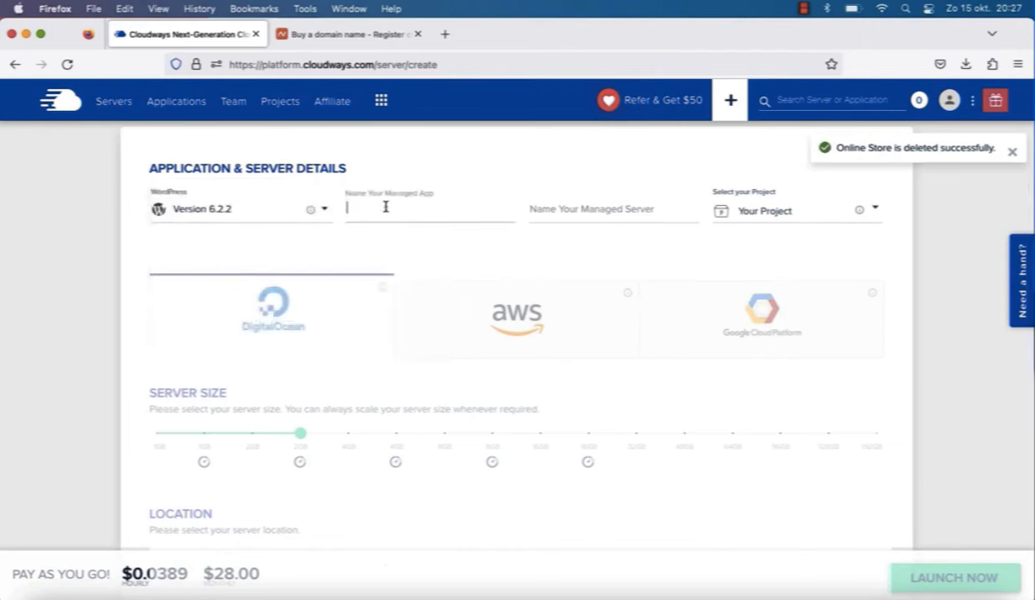
{"action": "type", "text": "Dei"}
{"action": "key", "text": "BackSpace"}
{"action": "key", "text": "BackSpace"}
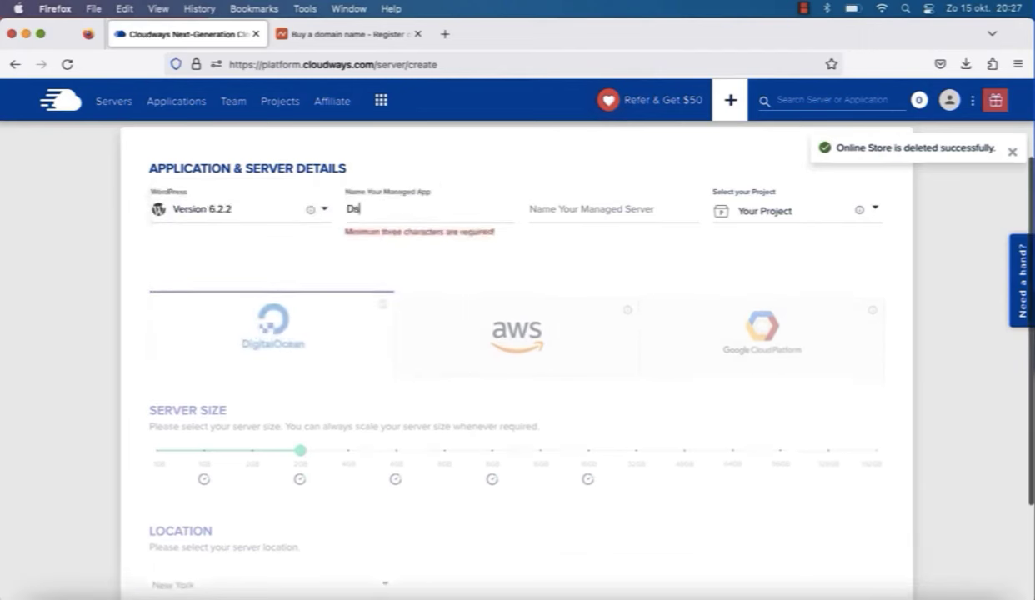
{"action": "type", "text": "iesef Store"}
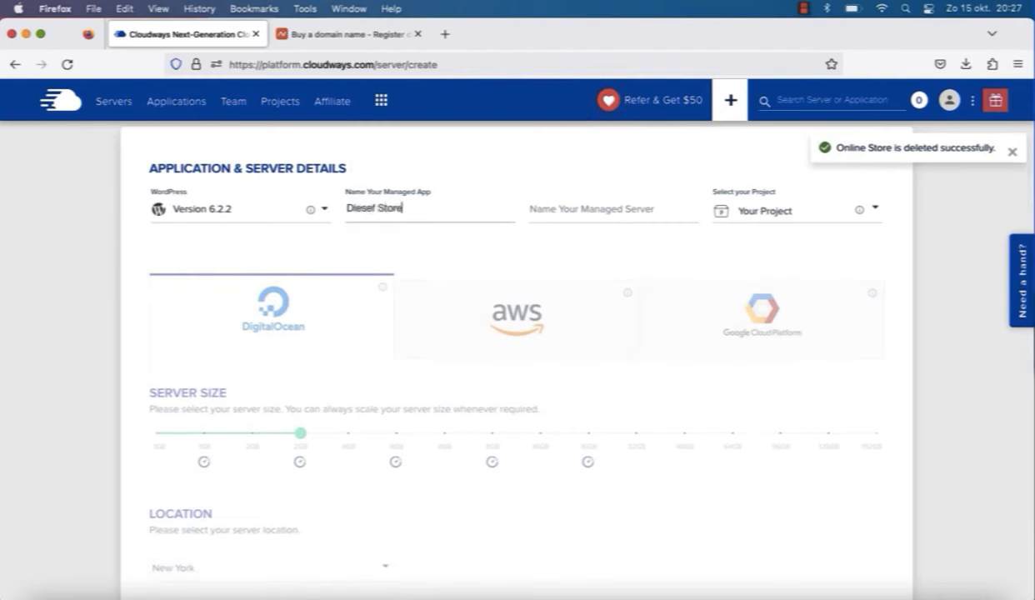
{"action": "left_click", "coordinate": [537, 206]}
{"action": "type", "text": "Store"}
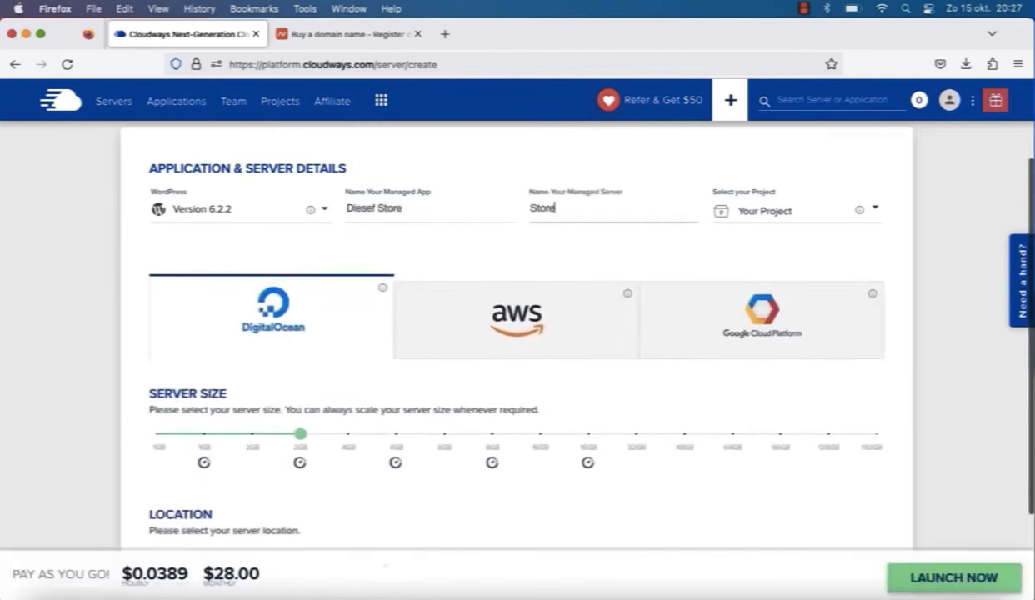
{"action": "left_click", "coordinate": [758, 227]}
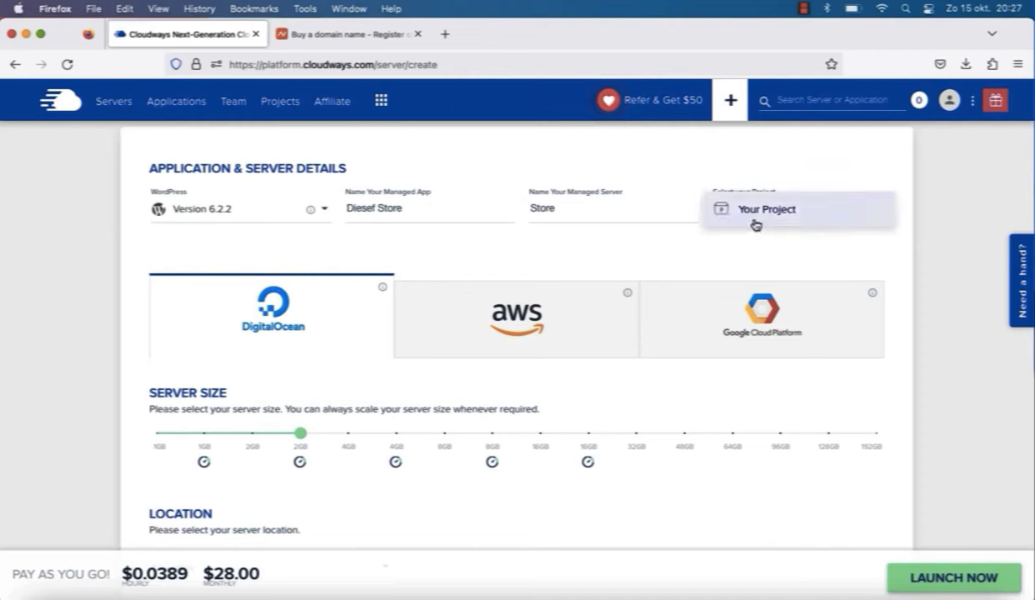
{"action": "left_click", "coordinate": [755, 218]}
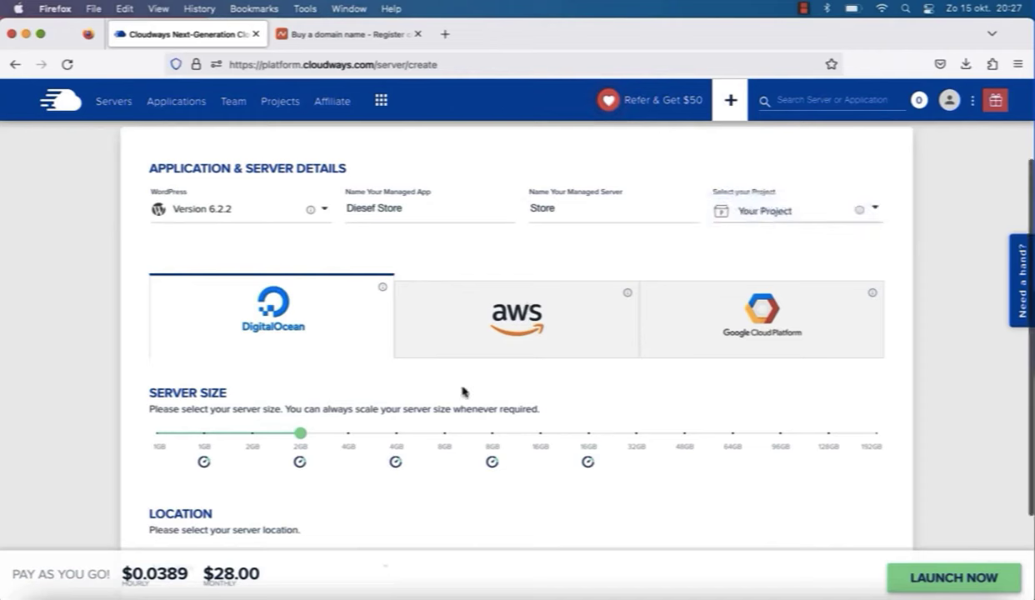
Step: Set the DigitalOcean server size to 4GB and the location to Amsterdam, and launch the server
{"action": "scroll", "coordinate": [464, 391], "scroll_direction": "down", "scroll_amount": 3}
{"action": "left_click_drag", "start_coordinate": [300, 325], "coordinate": [346, 339]}
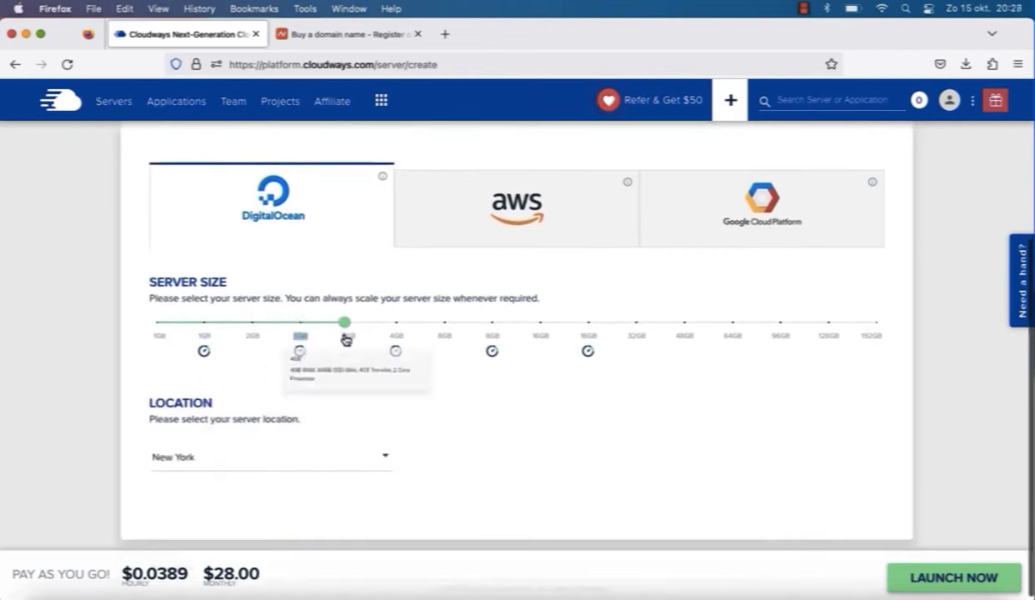
{"action": "left_click", "coordinate": [341, 456]}
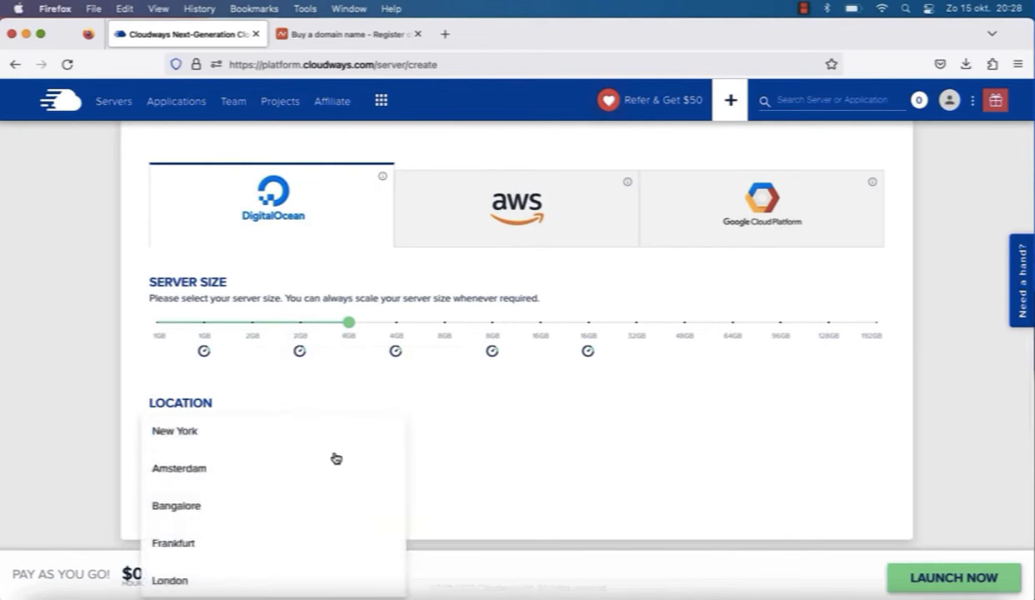
{"action": "left_click", "coordinate": [247, 473]}
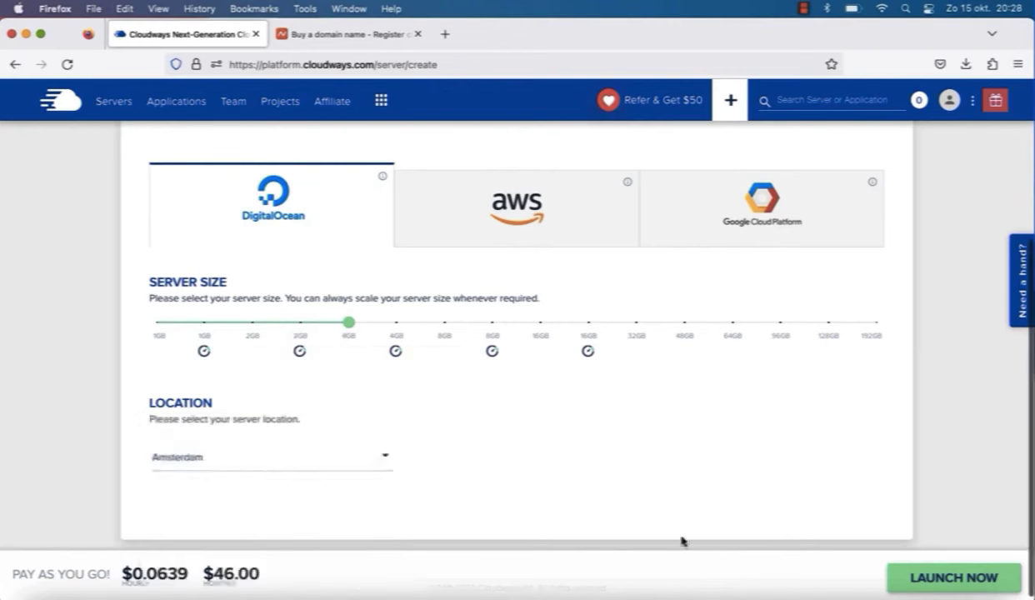
{"action": "left_click", "coordinate": [915, 580]}
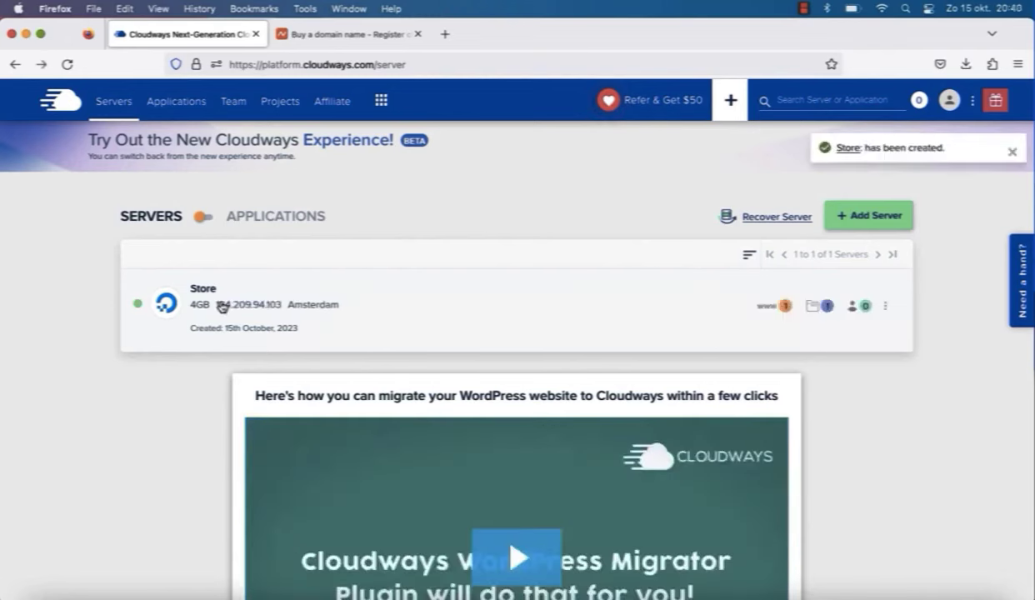
Step: View the Store server's master credentials page and return to the server list
{"action": "left_click", "coordinate": [223, 307]}
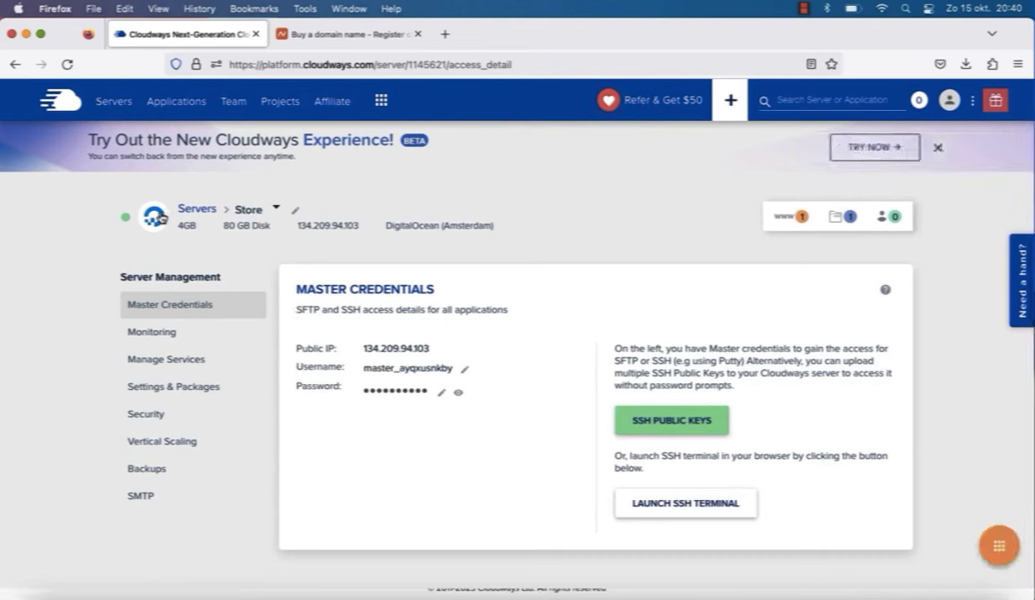
{"action": "left_click", "coordinate": [15, 65]}
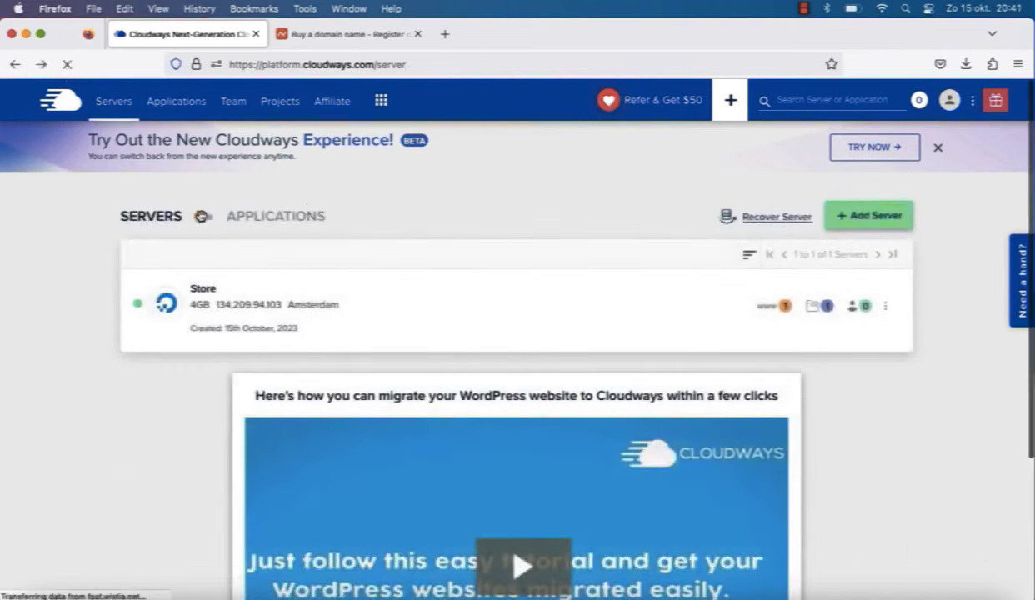
Step: Open the Diesef Store application's access details from the applications list and launch its live website
{"action": "left_click", "coordinate": [202, 217]}
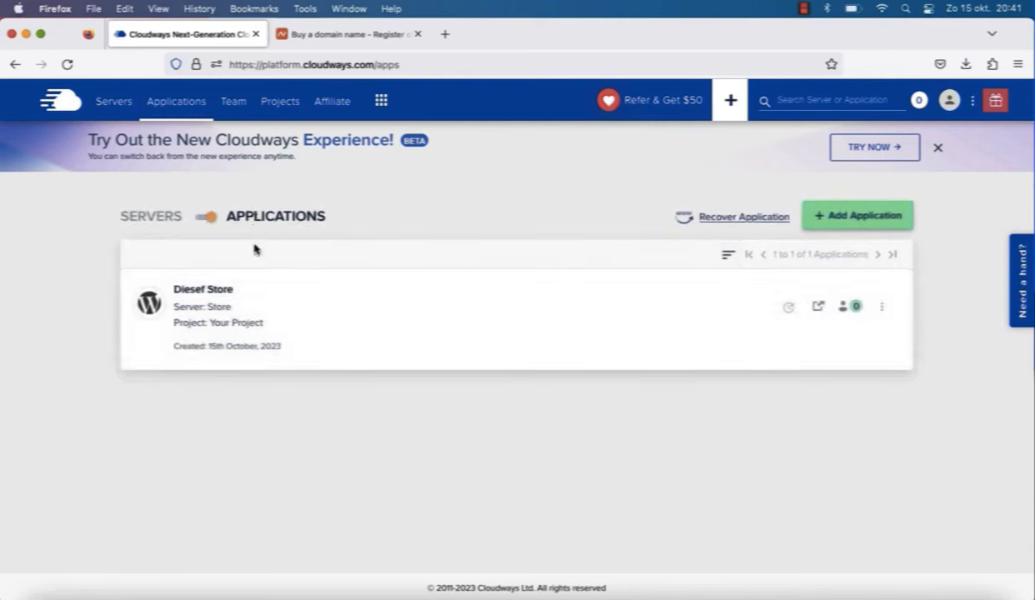
{"action": "left_click", "coordinate": [241, 310]}
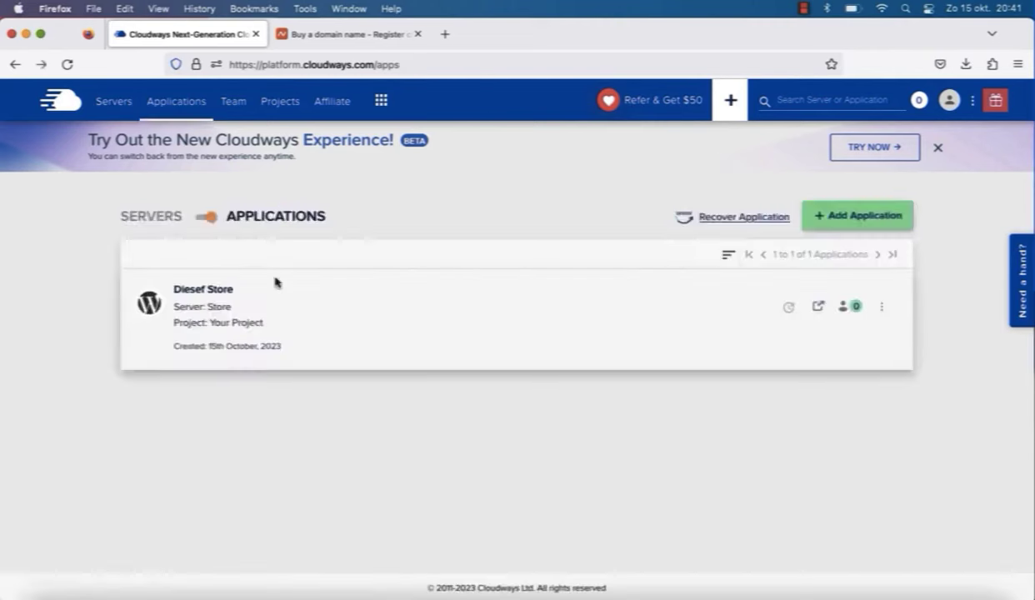
{"action": "left_click", "coordinate": [190, 300]}
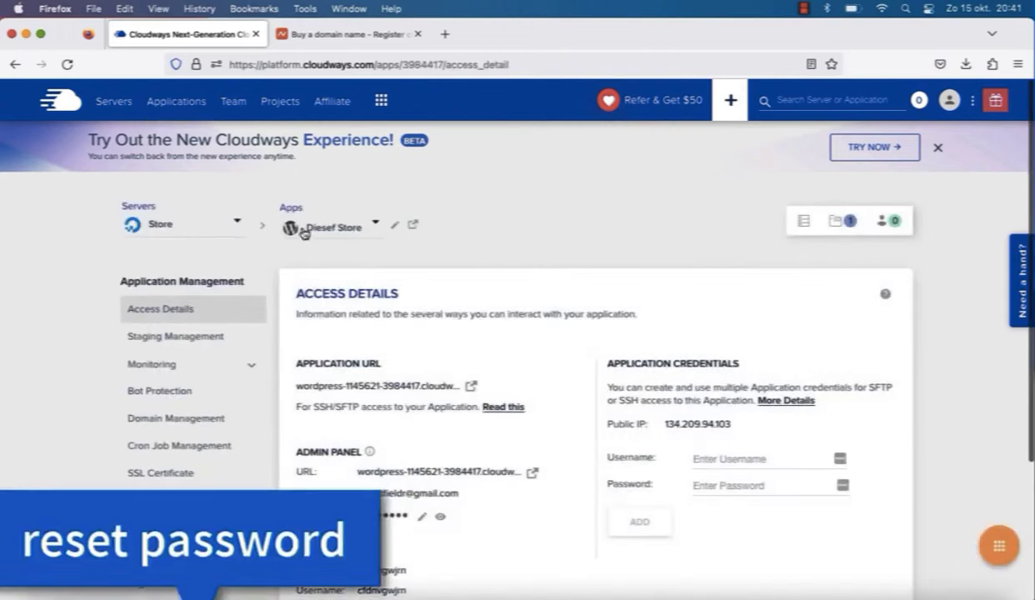
{"action": "left_click", "coordinate": [412, 225]}
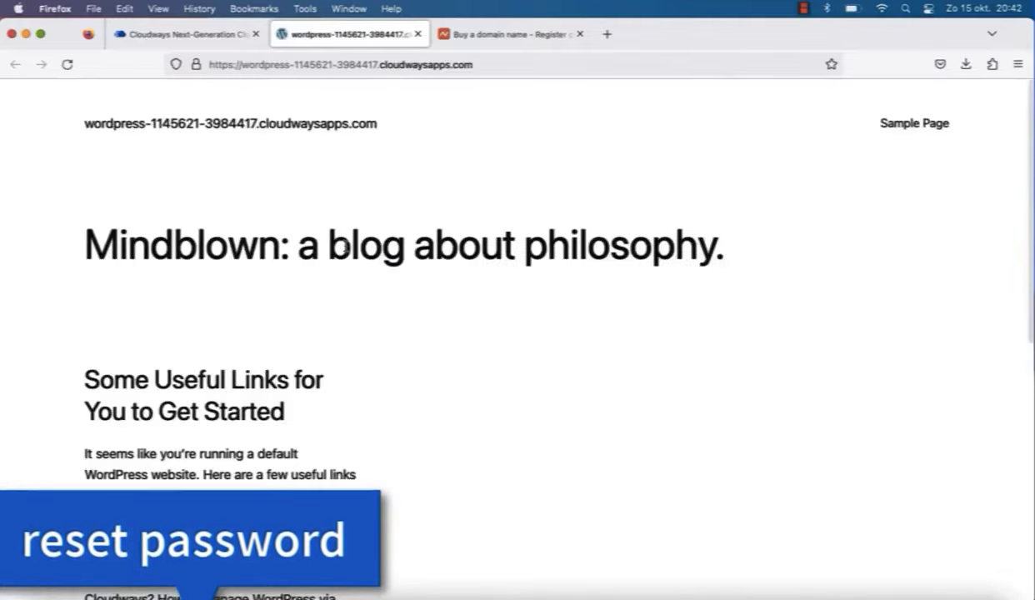
Step: Open the WordPress site's admin login by adding wp-admin to its address, and sign in with the administrator username
{"action": "left_click", "coordinate": [470, 63]}
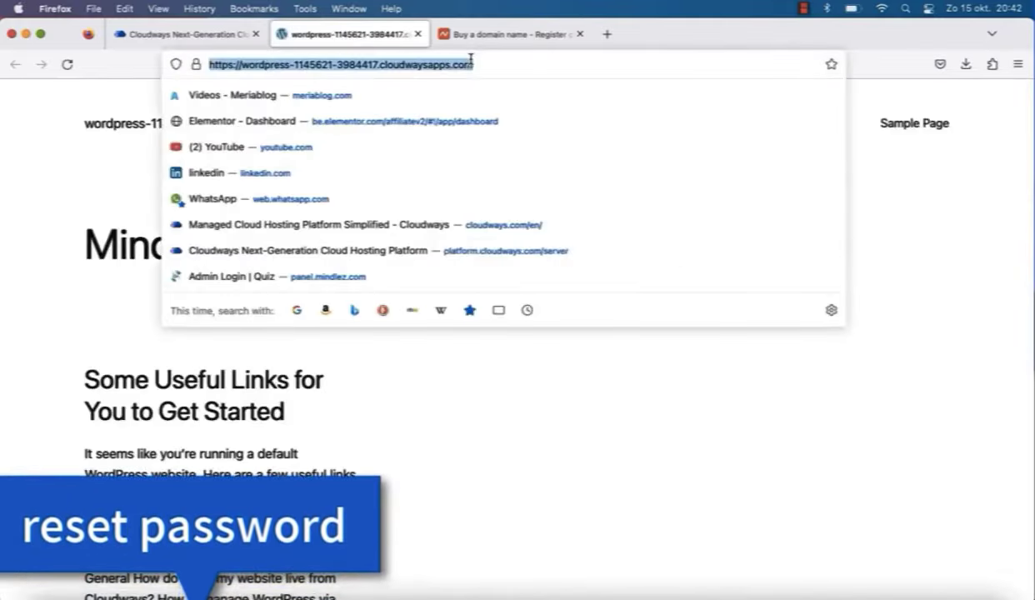
{"action": "left_click", "coordinate": [471, 62]}
{"action": "type", "text": "wp"}
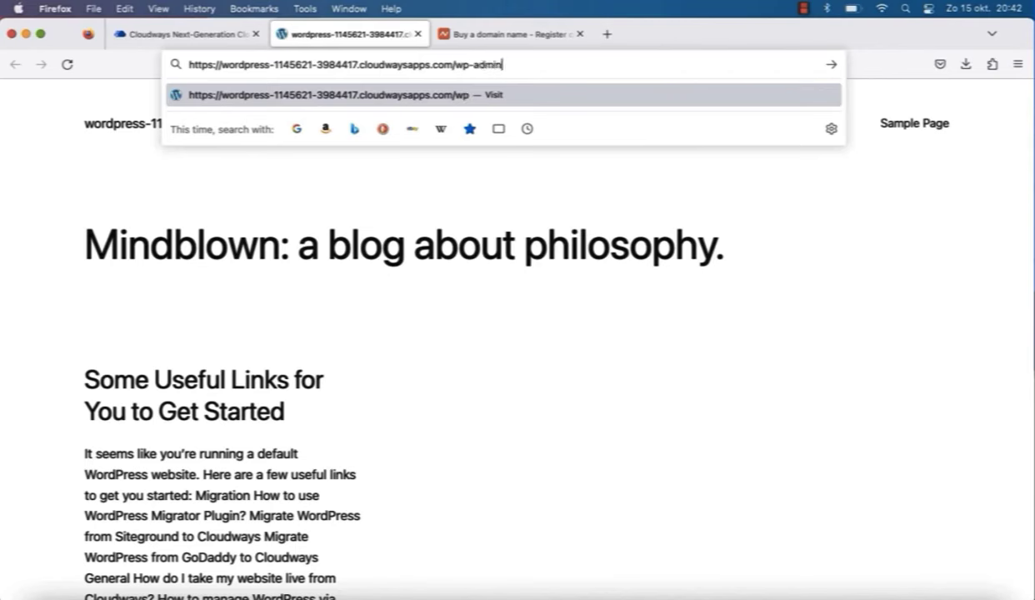
{"action": "type", "text": "-admin"}
{"action": "key", "text": "Return"}
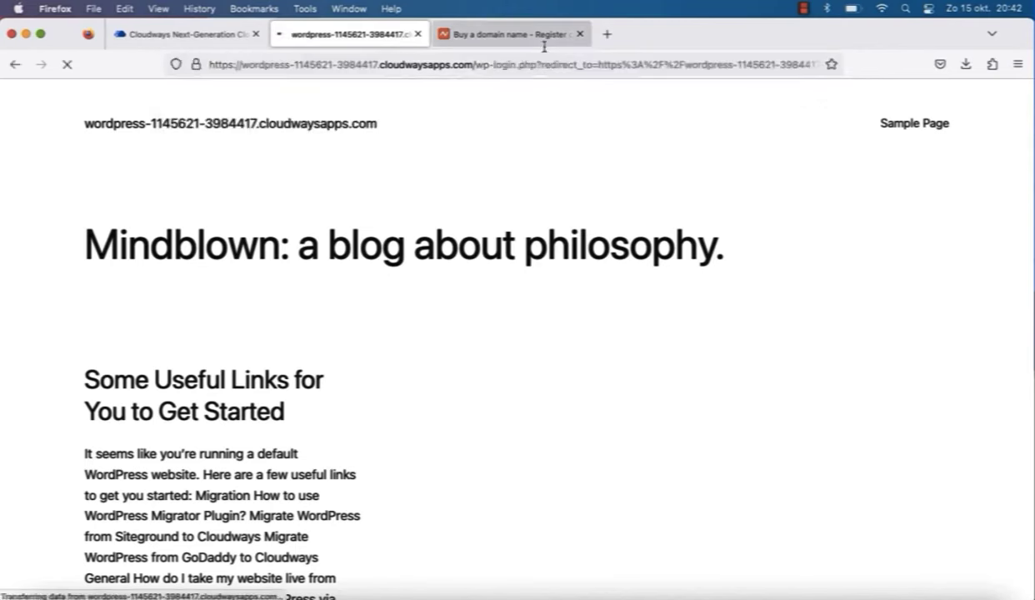
{"action": "type", "text": "J"}
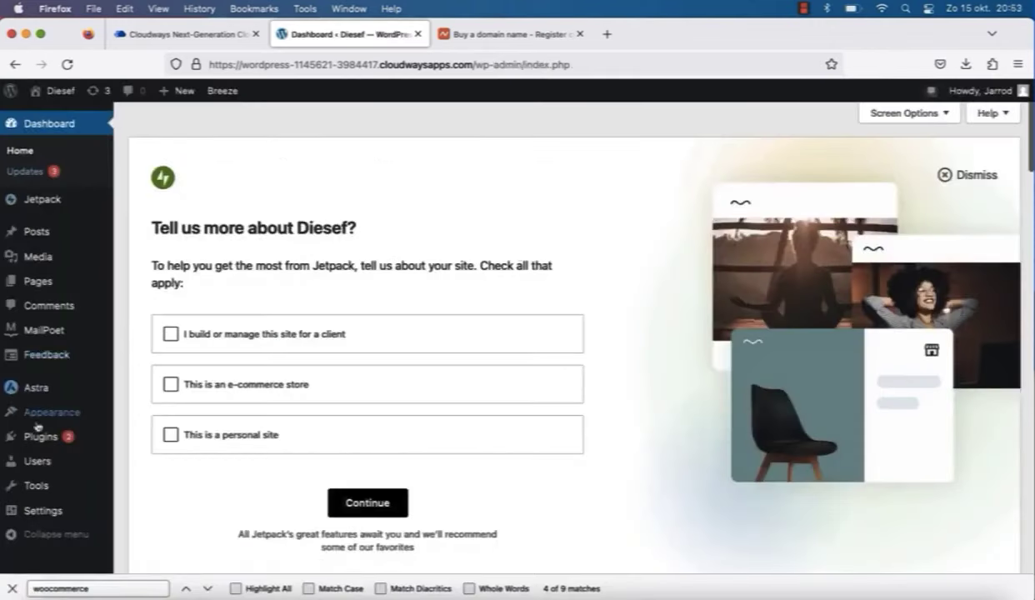
Step: Search the WordPress plugin directory for woocommerce and activate the WooCommerce plugin
{"action": "left_click", "coordinate": [143, 459]}
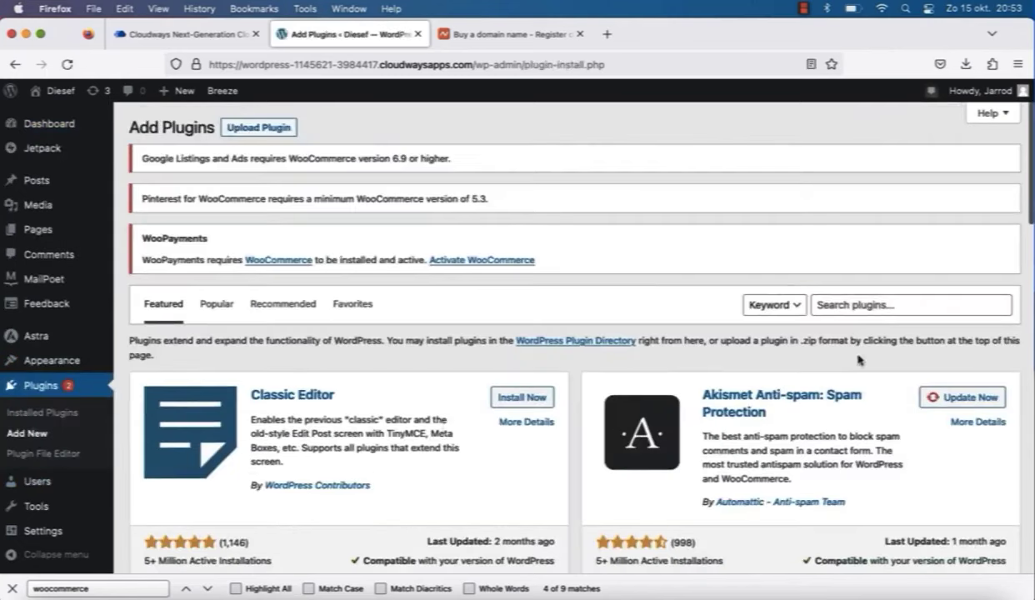
{"action": "left_click", "coordinate": [885, 301]}
{"action": "type", "text": "wqo"}
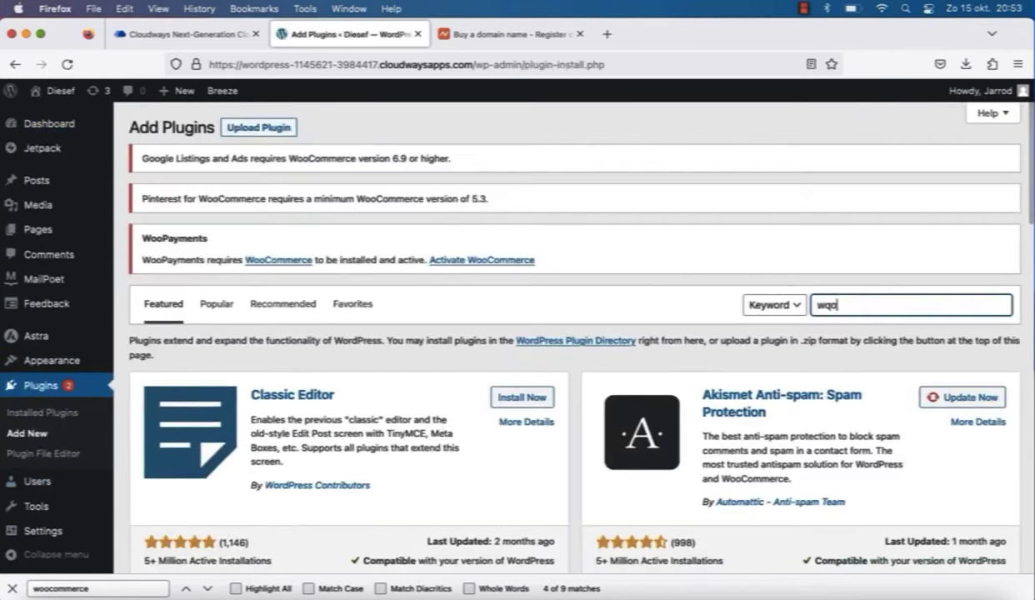
{"action": "type", "text": "ocomm"}
{"action": "key", "text": "BackSpace"}
{"action": "type", "text": "o"}
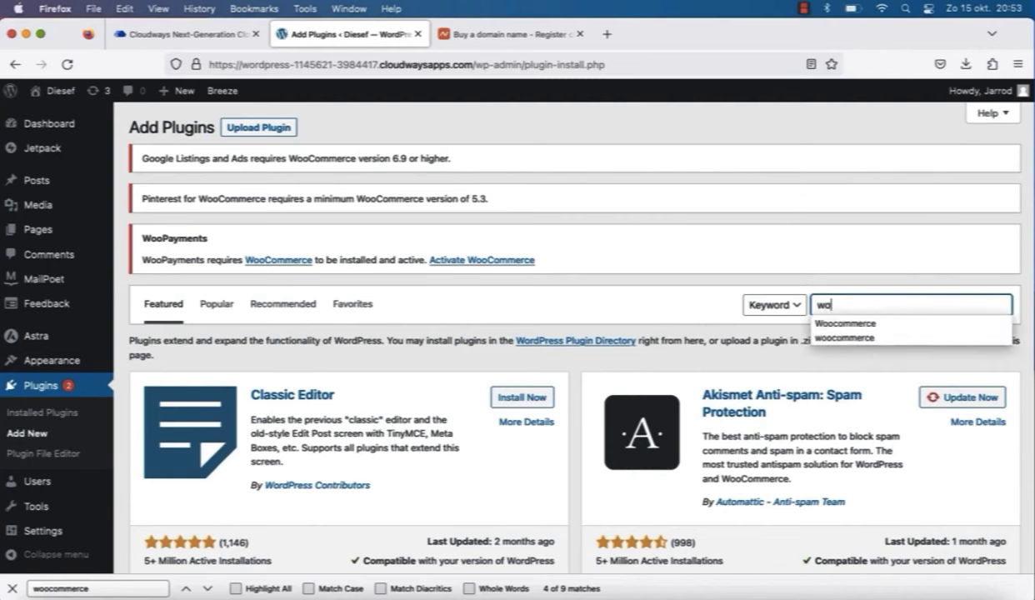
{"action": "type", "text": "ocommerce"}
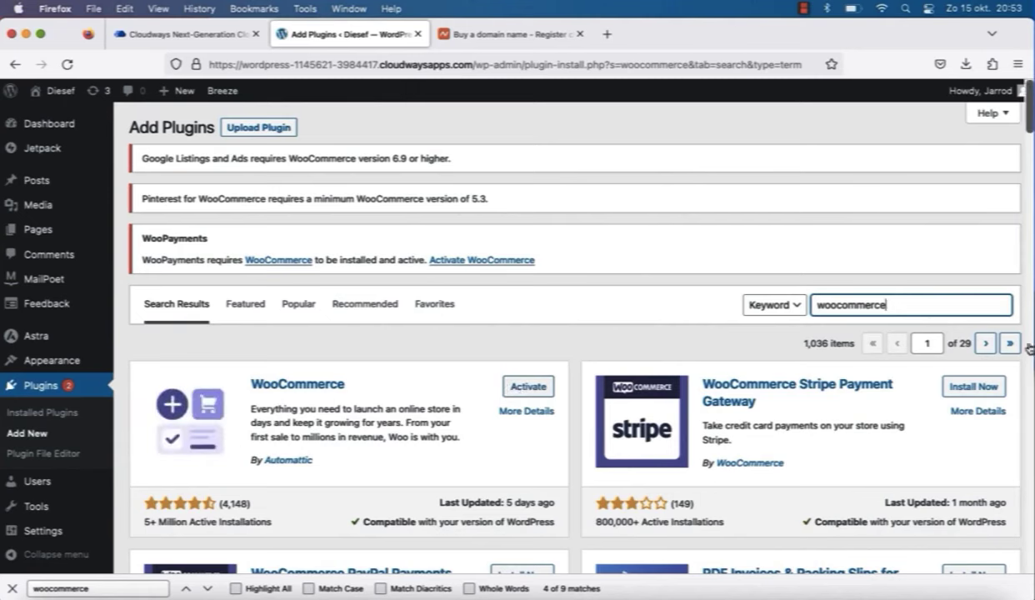
{"action": "left_click", "coordinate": [527, 392]}
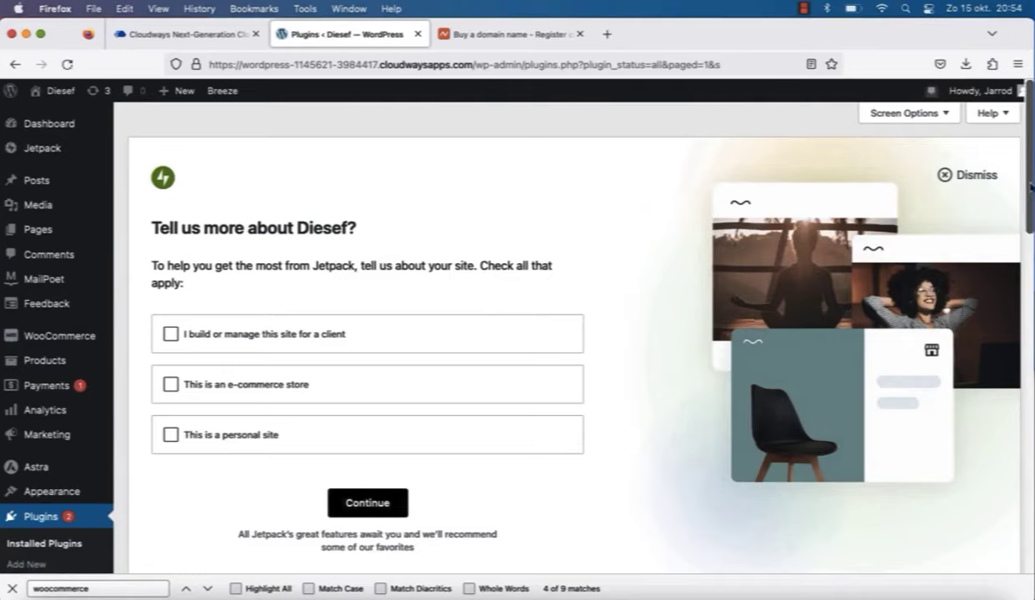
Step: Search the WordPress theme directory for store and browse the matching themes
{"action": "mouse_move", "coordinate": [1031, 185]}
{"action": "left_mouse_down"}
{"action": "mouse_move", "coordinate": [1031, 462]}
{"action": "mouse_move", "coordinate": [1026, 221]}
{"action": "mouse_move", "coordinate": [1014, 185]}
{"action": "left_mouse_up"}
{"action": "mouse_move", "coordinate": [71, 497]}
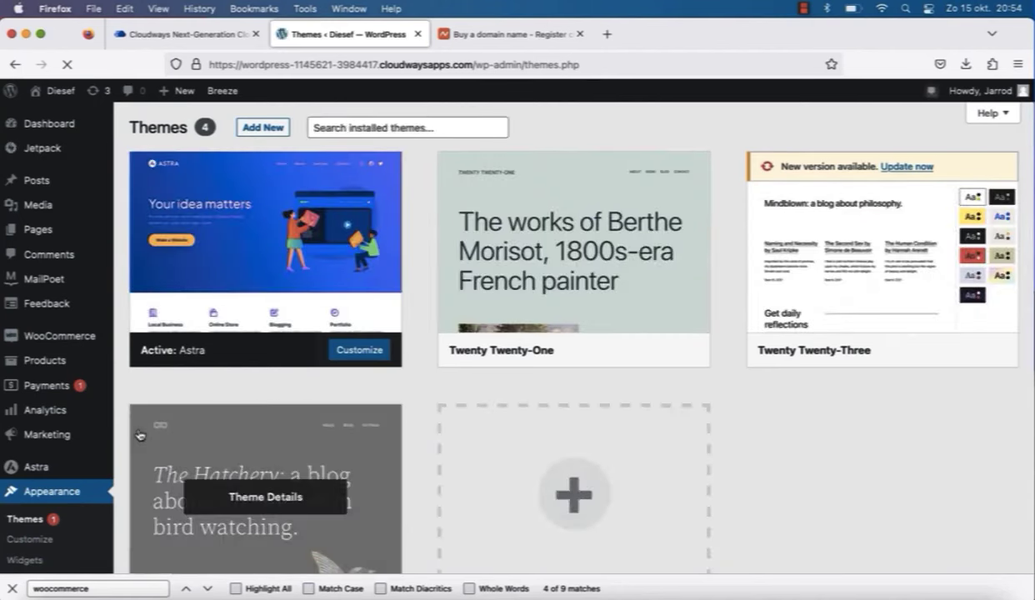
{"action": "left_click", "coordinate": [251, 128]}
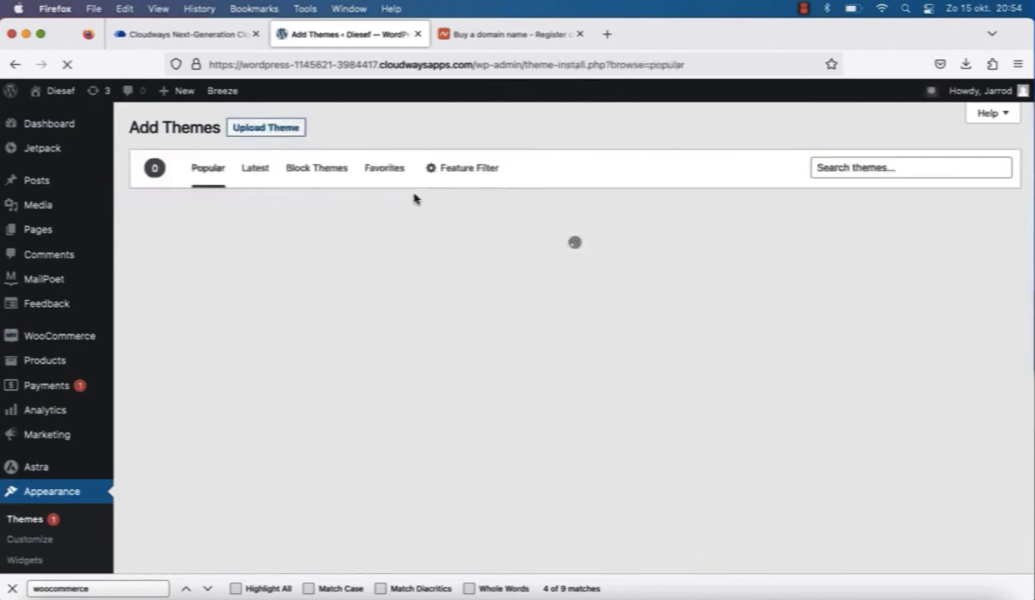
{"action": "left_click", "coordinate": [821, 167]}
{"action": "type", "text": "store"}
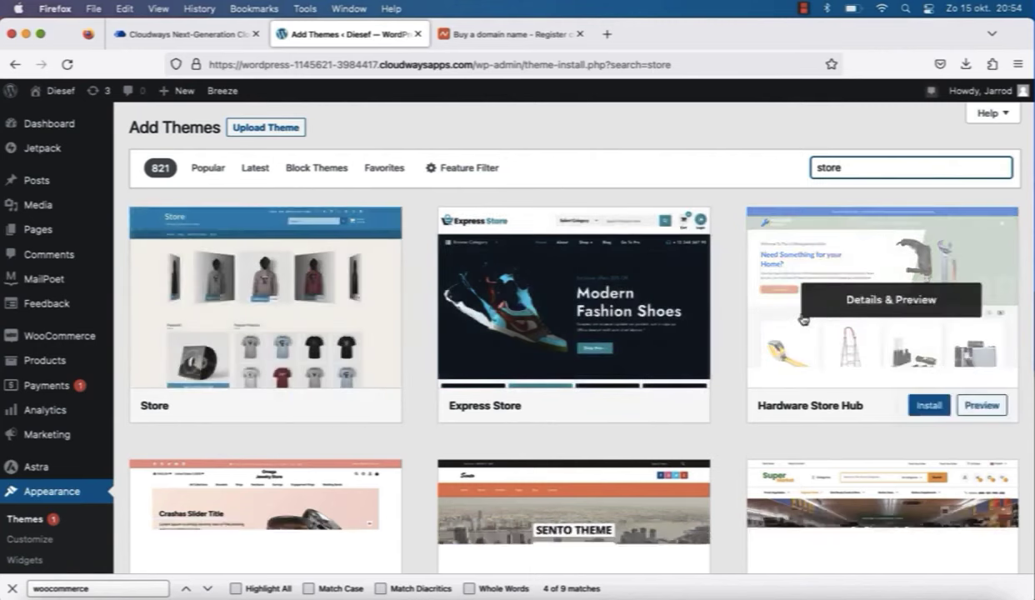
{"action": "left_click", "coordinate": [1032, 163]}
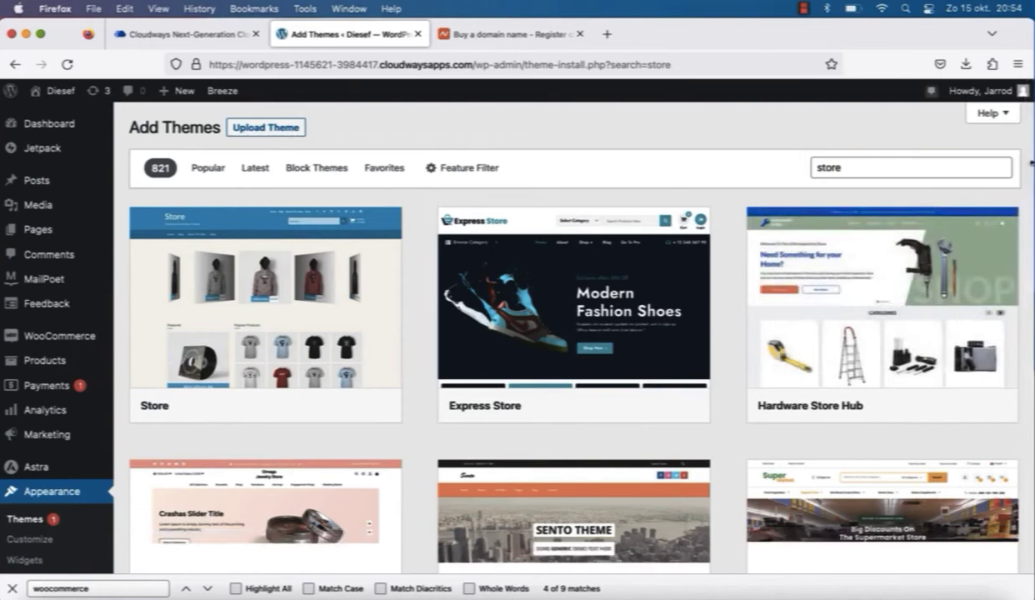
{"action": "scroll", "coordinate": [883, 250], "scroll_direction": "down", "scroll_amount": 2}
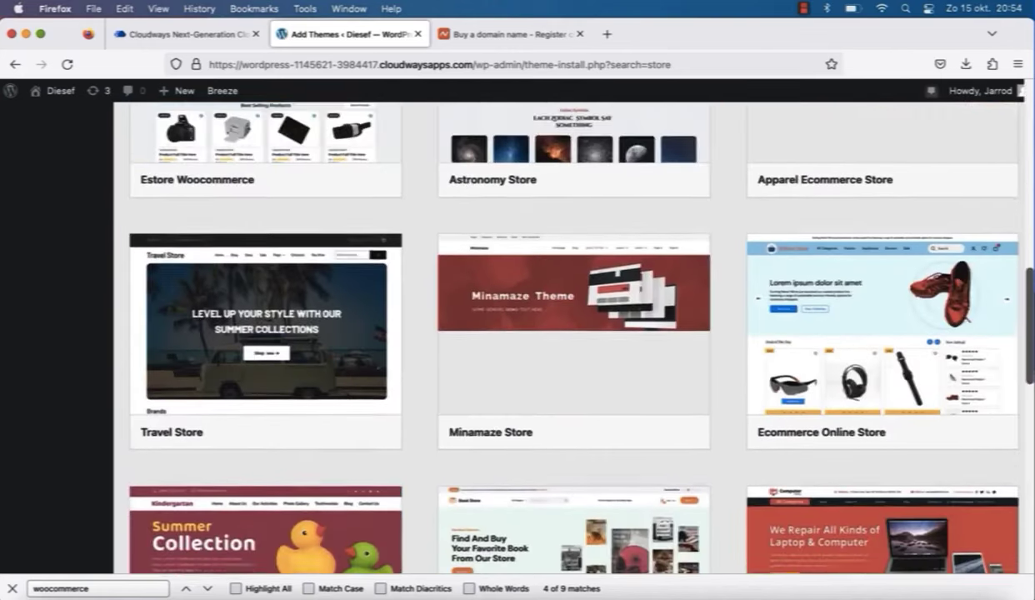
{"action": "scroll", "coordinate": [884, 250], "scroll_direction": "up", "scroll_amount": 10}
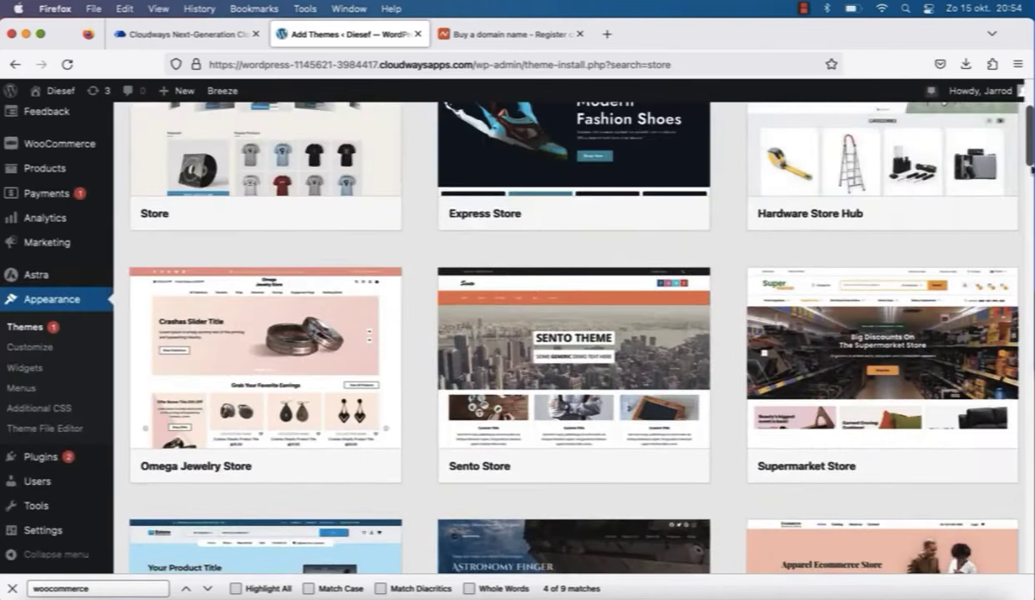
{"action": "scroll", "coordinate": [250, 250], "scroll_direction": "up", "scroll_amount": 5}
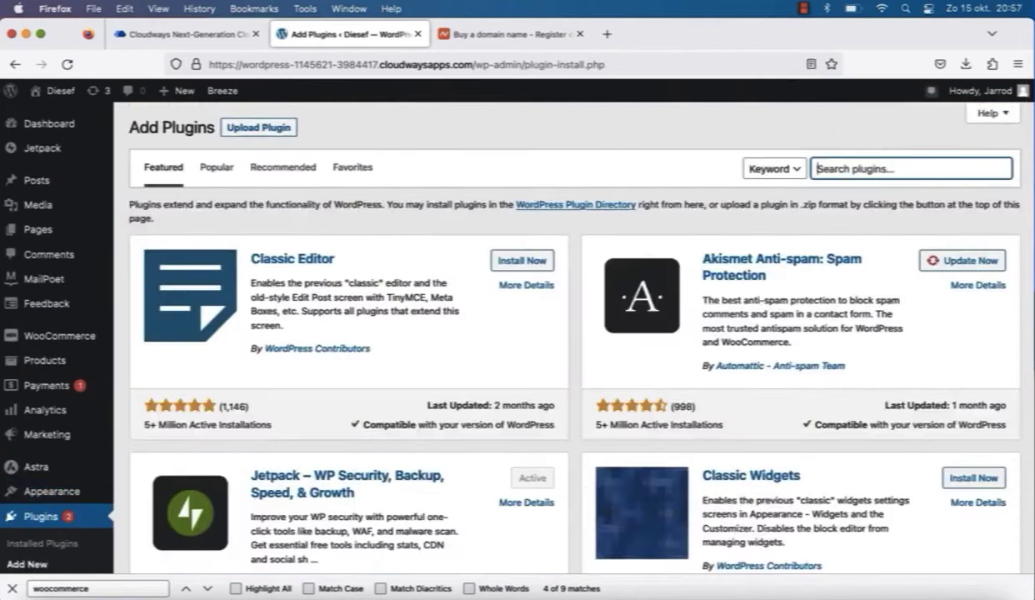
Step: Search the plugin directory for Starter kit, and install and activate the Starter Templates plugin by Brainstorm Force
{"action": "type", "text": "Stat"}
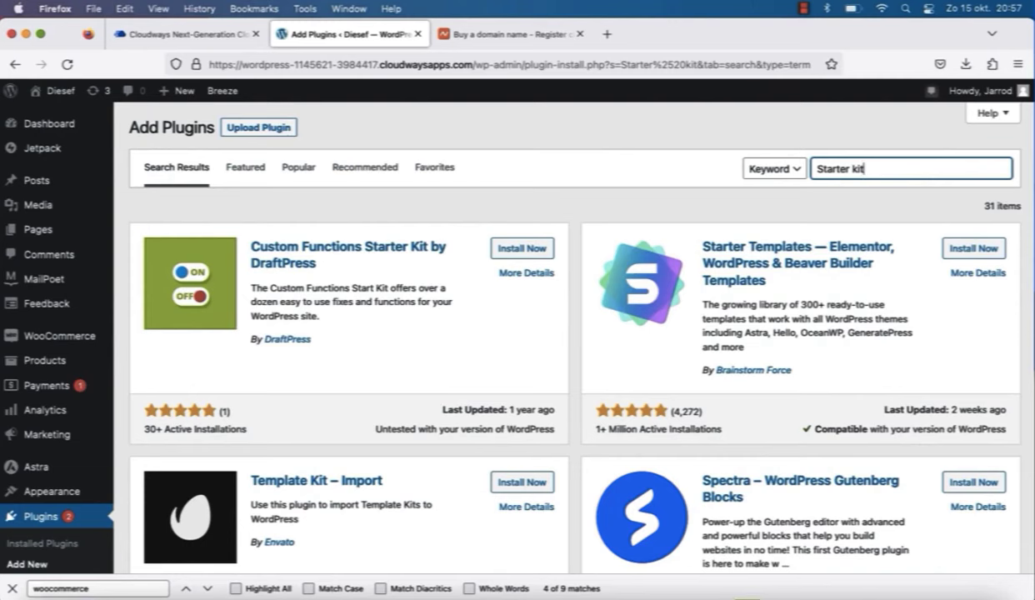
{"action": "left_click", "coordinate": [973, 250]}
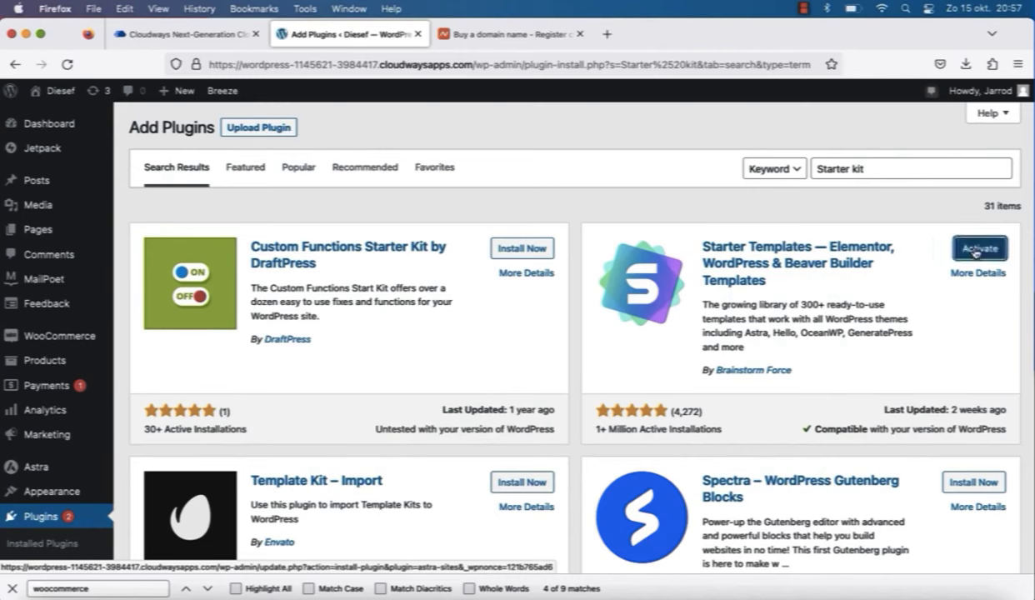
{"action": "left_click", "coordinate": [976, 250]}
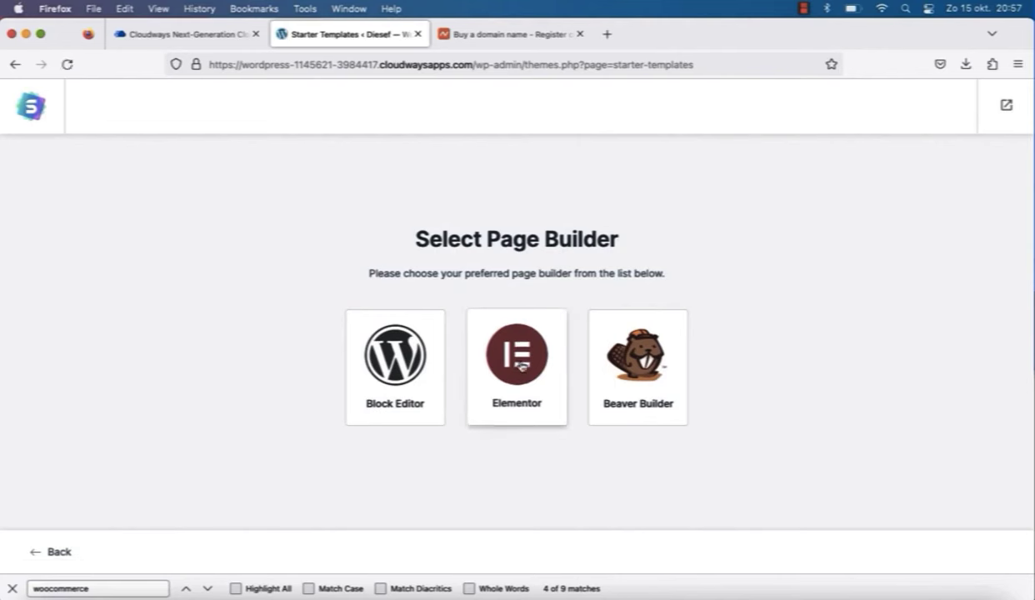
Step: Choose Elementor as the page builder and select the Brandstore template from the Clothing store templates
{"action": "left_click", "coordinate": [518, 364]}
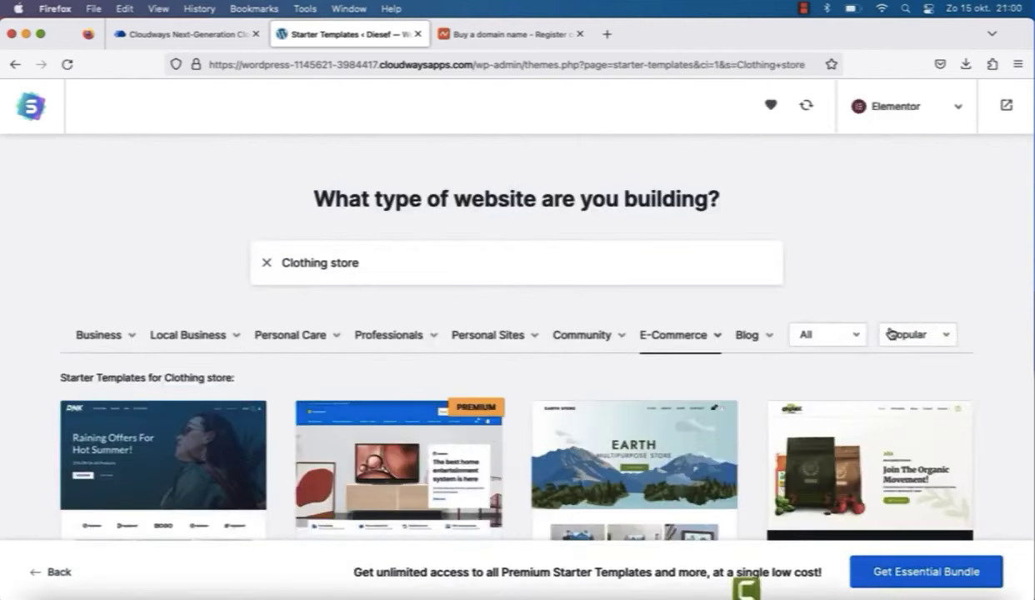
{"action": "scroll", "coordinate": [607, 329], "scroll_direction": "down", "scroll_amount": 5}
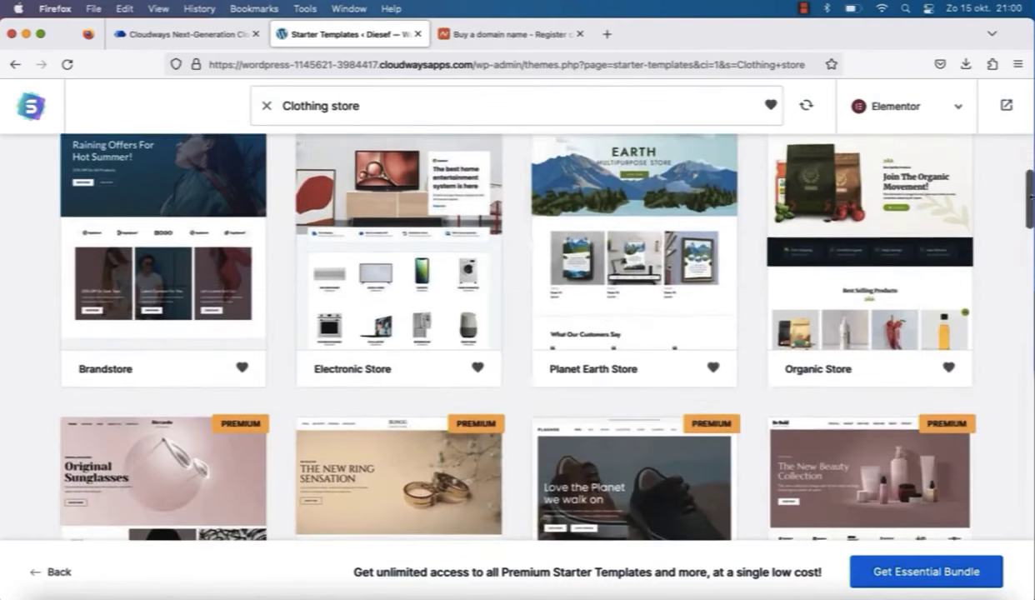
{"action": "mouse_move", "coordinate": [1030, 200]}
{"action": "left_mouse_down"}
{"action": "mouse_move", "coordinate": [1030, 280]}
{"action": "mouse_move", "coordinate": [1030, 165]}
{"action": "mouse_move", "coordinate": [1030, 190]}
{"action": "left_mouse_up"}
{"action": "left_click", "coordinate": [139, 341]}
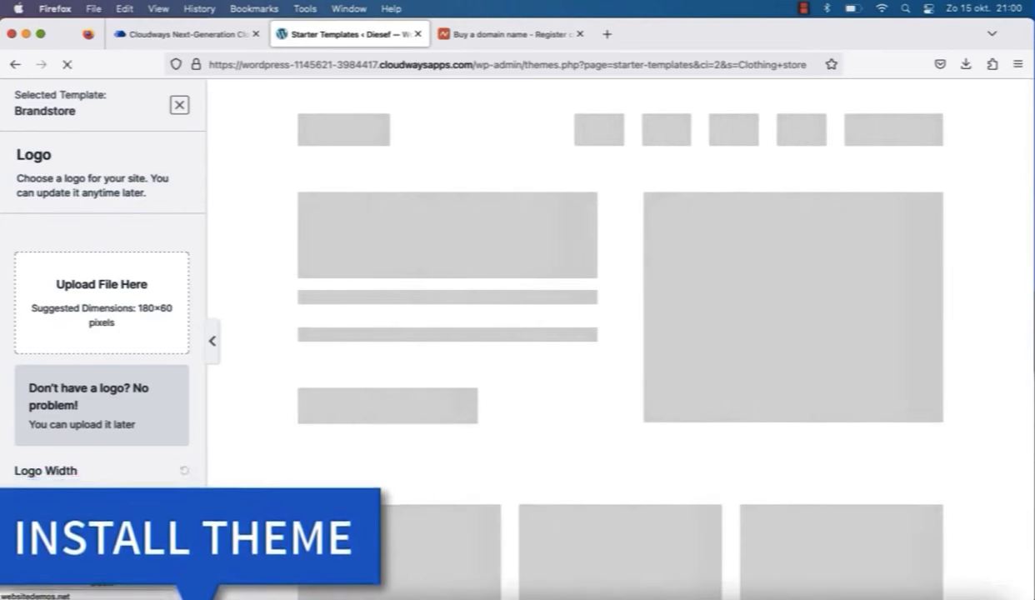
Step: Continue past the logo upload and keep the Brandstore template's default colors and fonts after previewing the design
{"action": "left_click", "coordinate": [101, 549]}
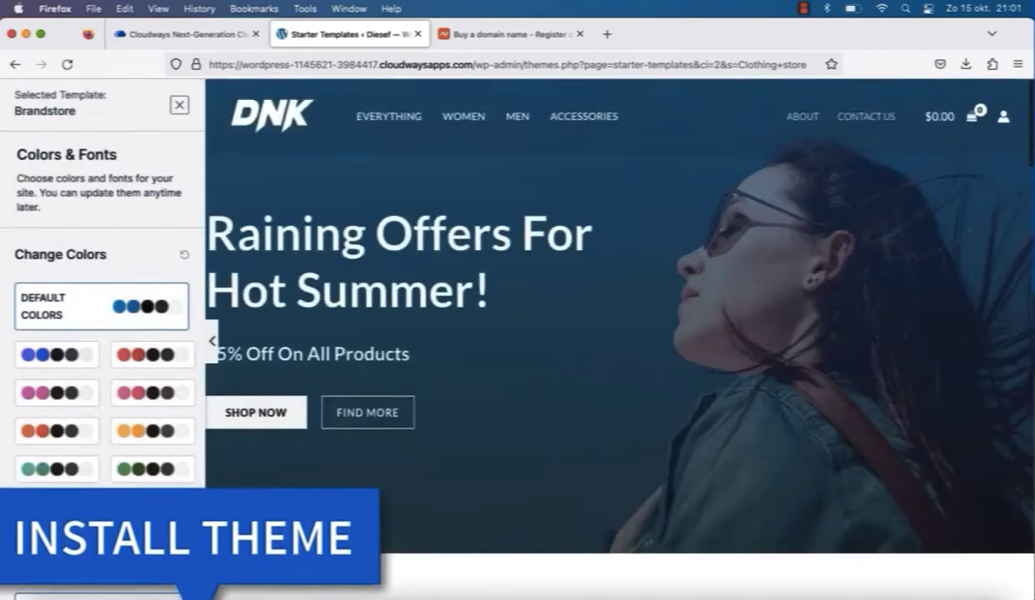
{"action": "scroll", "coordinate": [213, 457], "scroll_direction": "down", "scroll_amount": 3}
{"action": "scroll", "coordinate": [213, 456], "scroll_direction": "up", "scroll_amount": 3}
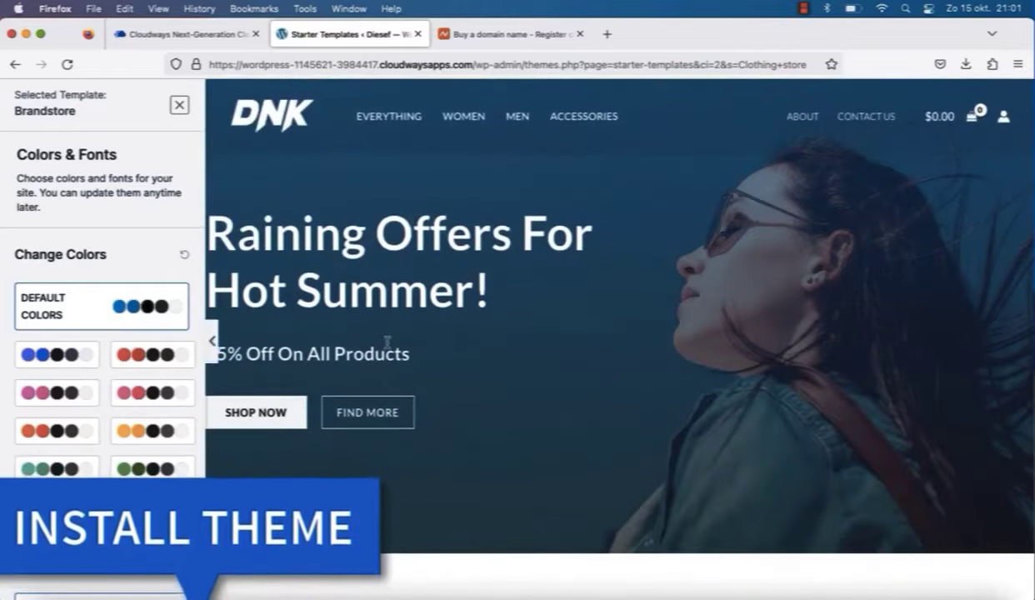
{"action": "scroll", "coordinate": [385, 350], "scroll_direction": "down", "scroll_amount": 3}
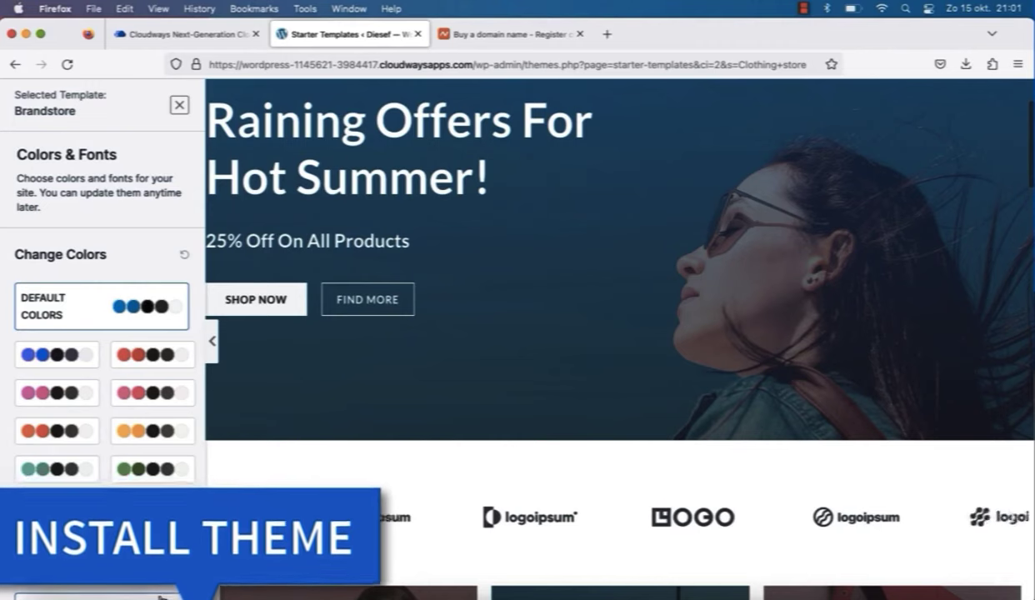
{"action": "scroll", "coordinate": [100, 333], "scroll_direction": "down", "scroll_amount": 4}
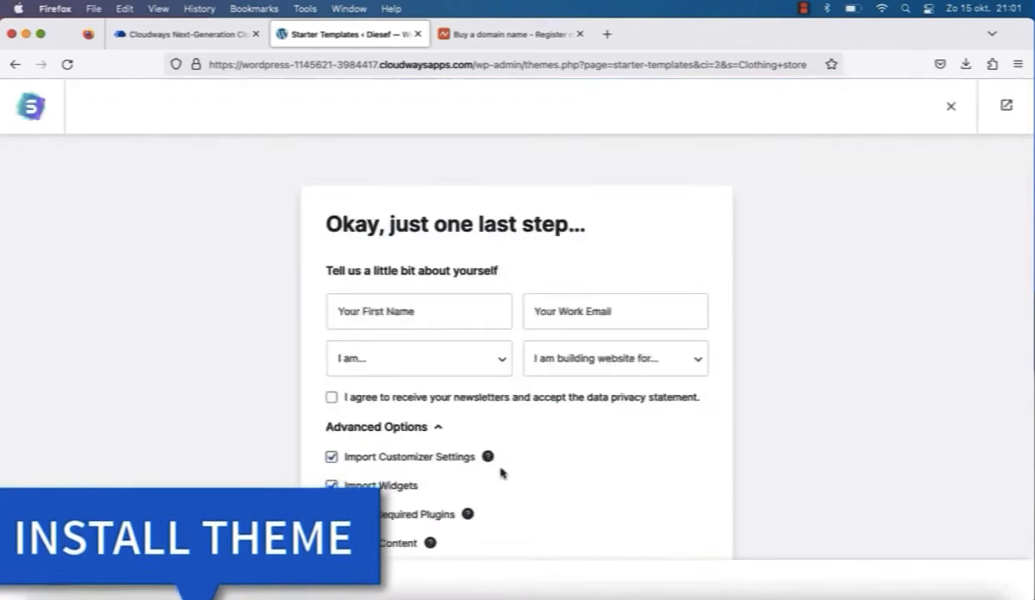
Step: Enter the first name in the final setup form and submit it to build the website with the preselected import options
{"action": "scroll", "coordinate": [499, 471], "scroll_direction": "down", "scroll_amount": 3}
{"action": "left_click", "coordinate": [422, 198]}
{"action": "type", "text": "Jarify"}
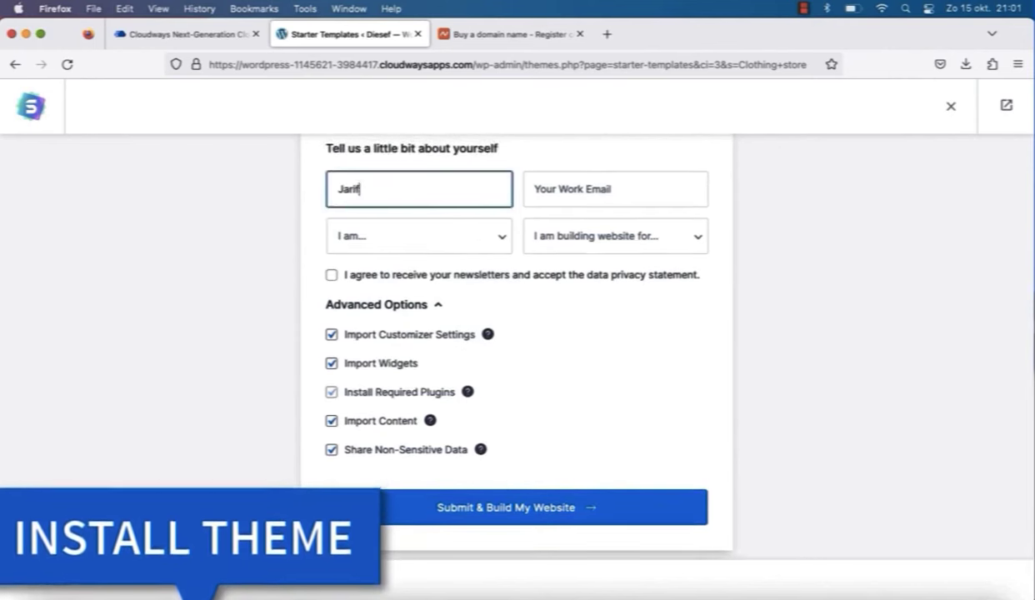
{"action": "left_click", "coordinate": [530, 509]}
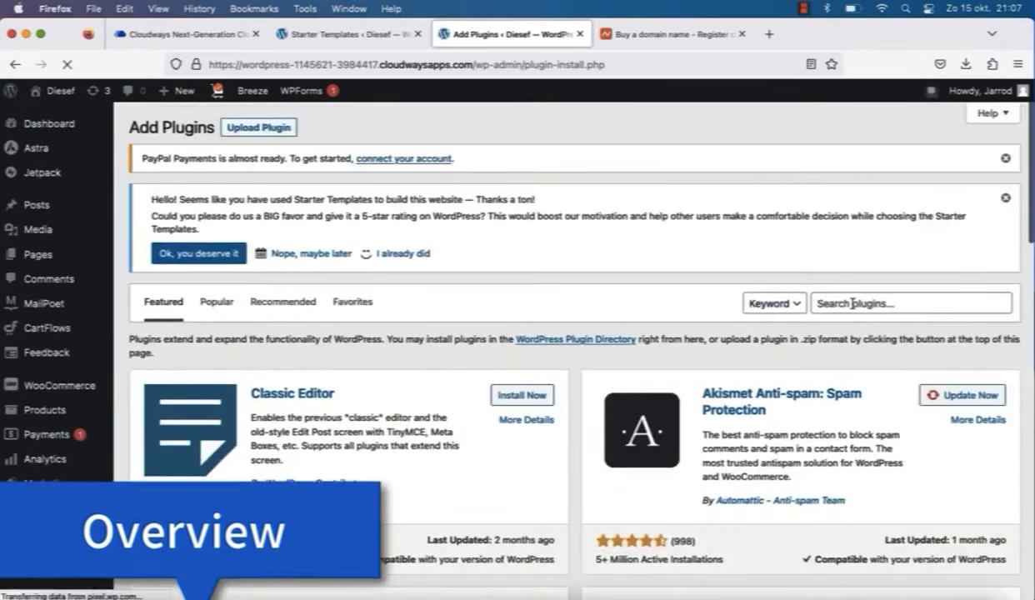
Step: Search the plugin directory for Stripe and review the available payment plugins
{"action": "left_click", "coordinate": [855, 303]}
{"action": "type", "text": "Stripe"}
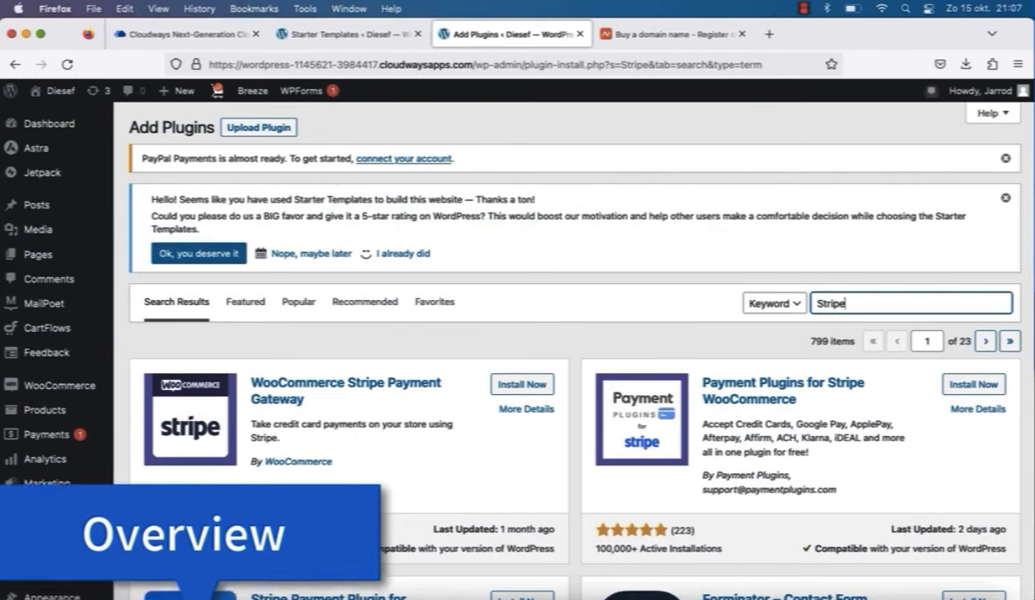
{"action": "scroll", "coordinate": [833, 421], "scroll_direction": "down", "scroll_amount": 7}
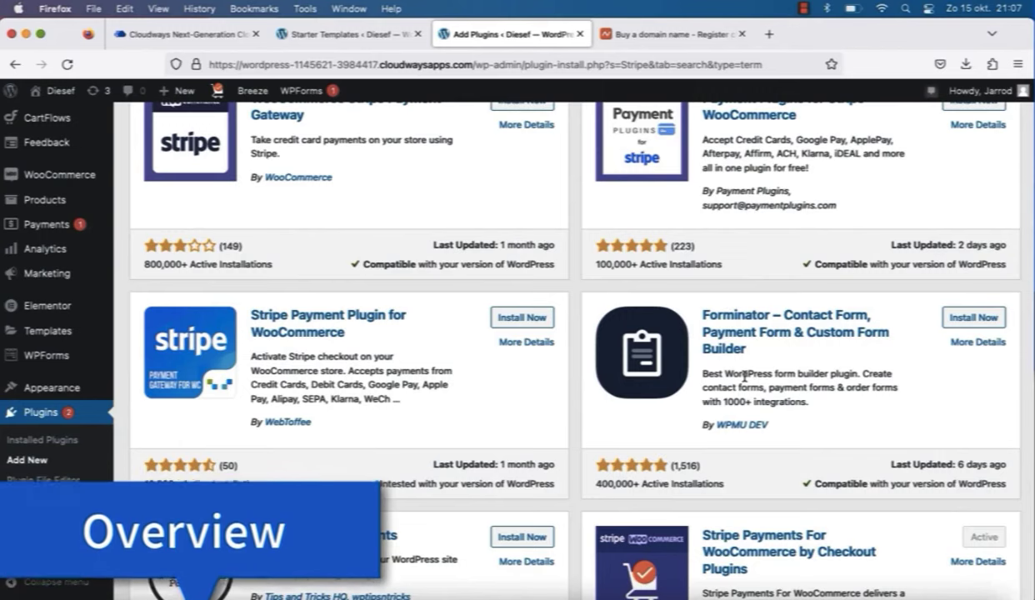
{"action": "scroll", "coordinate": [744, 377], "scroll_direction": "down", "scroll_amount": 4}
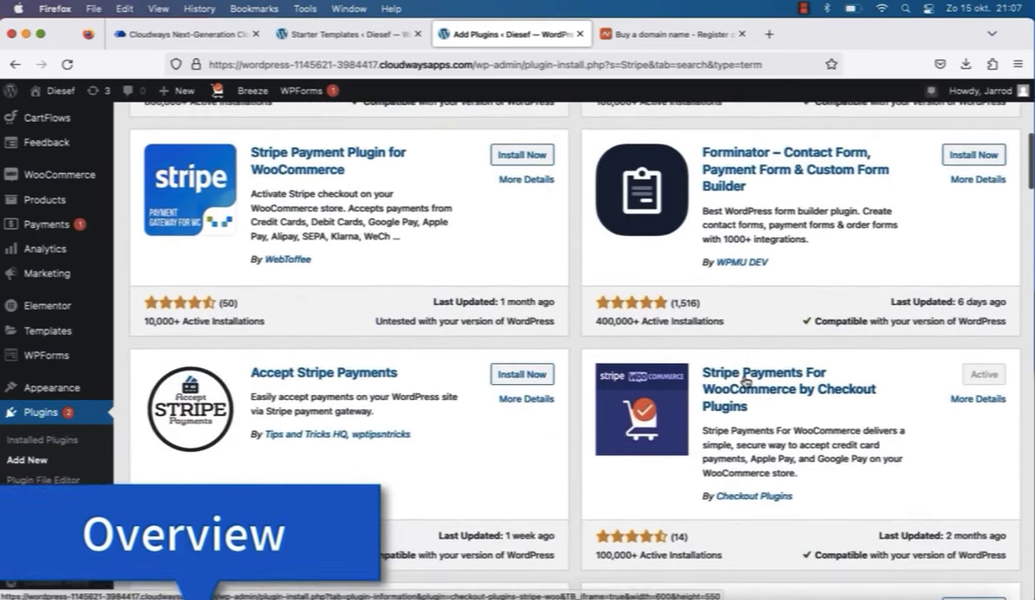
{"action": "scroll", "coordinate": [742, 386], "scroll_direction": "up", "scroll_amount": 2}
{"action": "scroll", "coordinate": [742, 386], "scroll_direction": "up", "scroll_amount": 7}
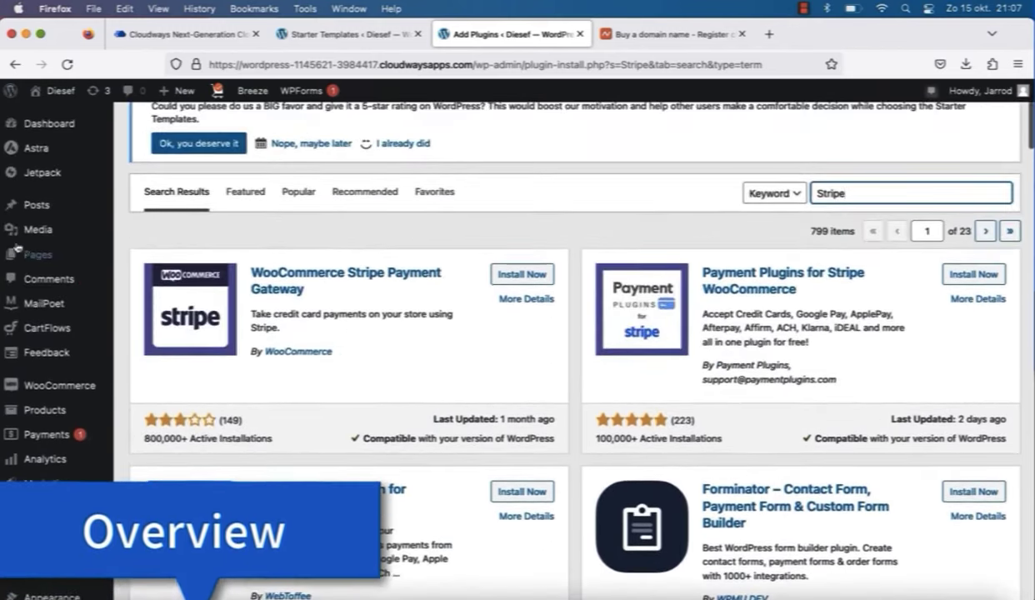
{"action": "scroll", "coordinate": [744, 467], "scroll_direction": "down", "scroll_amount": 12}
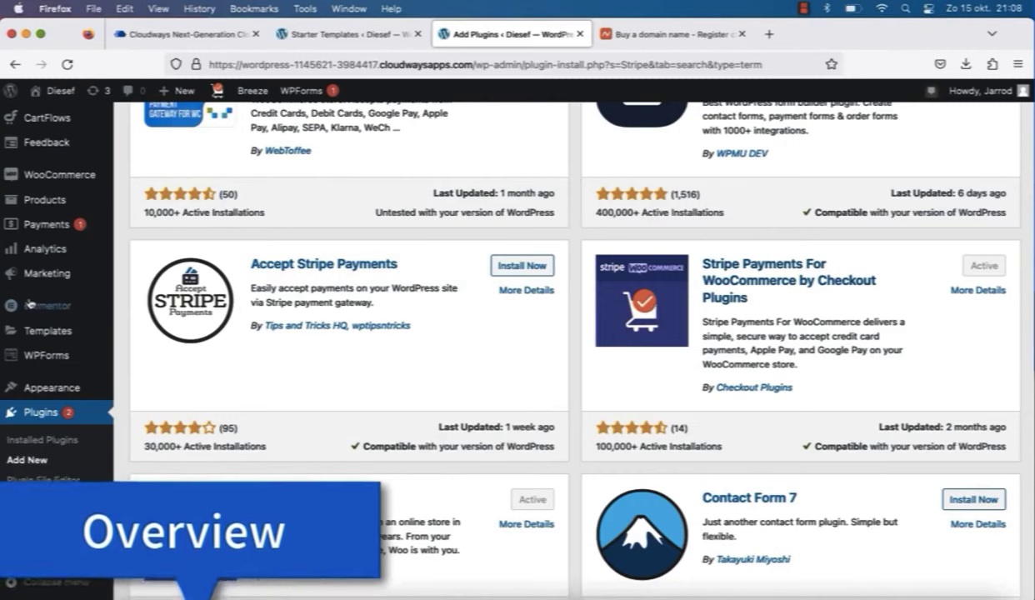
Step: Visit the live Diesef site from the WordPress admin
{"action": "scroll", "coordinate": [38, 300], "scroll_direction": "up", "scroll_amount": 6}
{"action": "scroll", "coordinate": [28, 304], "scroll_direction": "up", "scroll_amount": 2}
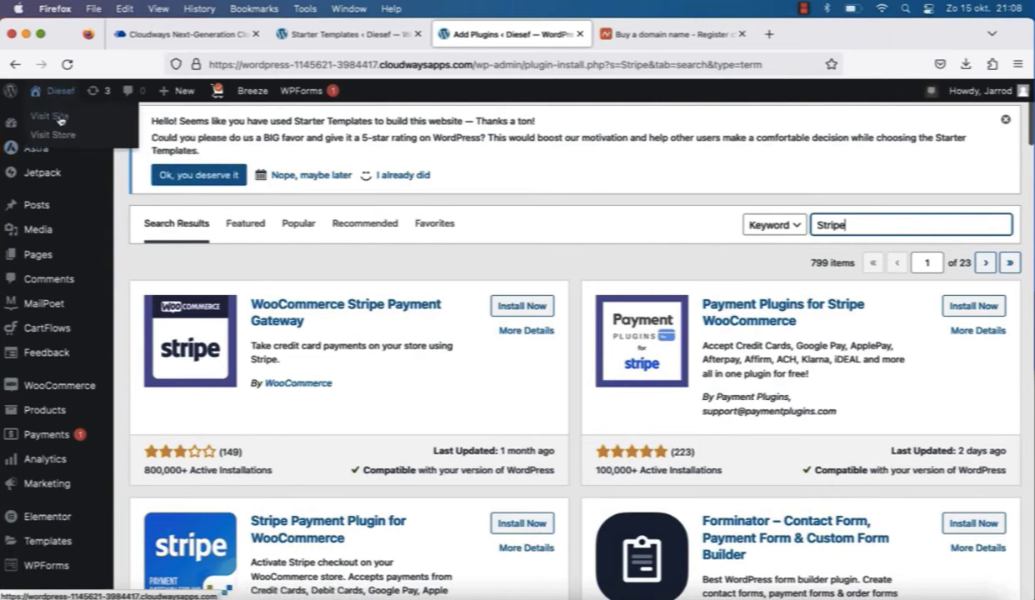
{"action": "left_click", "coordinate": [60, 121]}
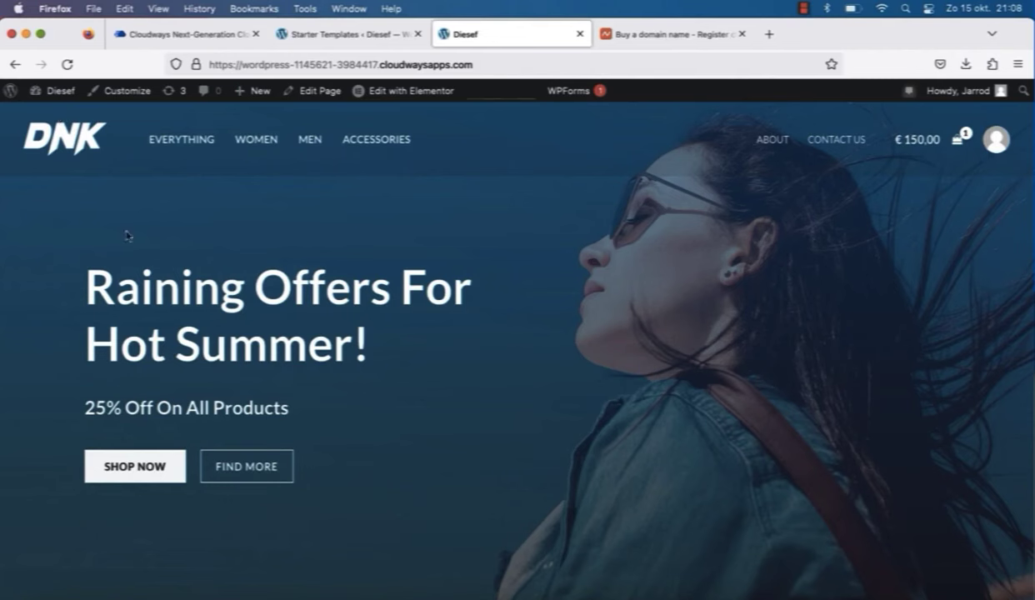
Step: Open the Home page in the Elementor editor and dismiss the AI image generator notification
{"action": "mouse_move", "coordinate": [372, 98]}
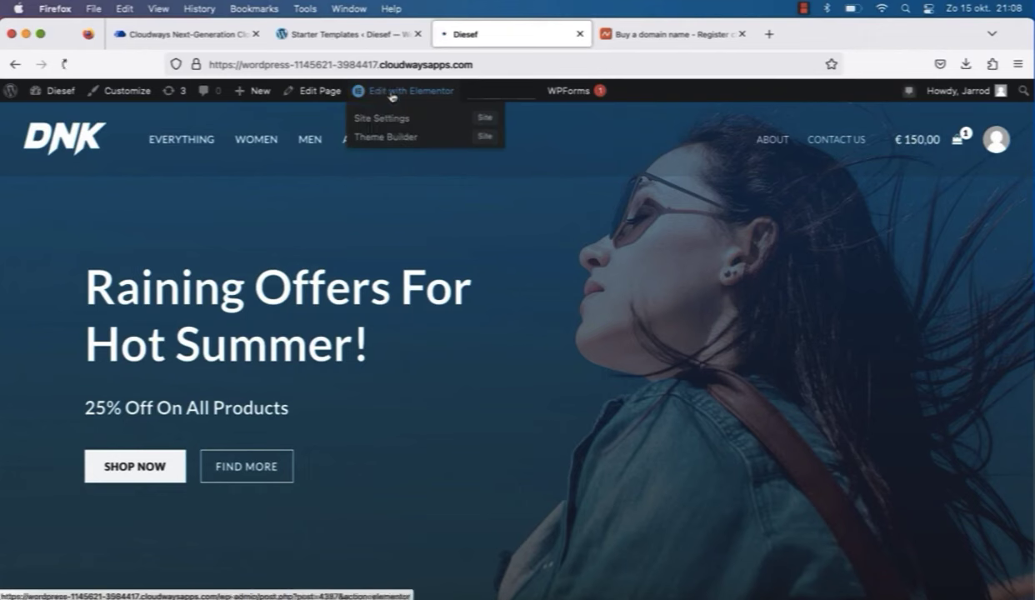
{"action": "left_click", "coordinate": [382, 117]}
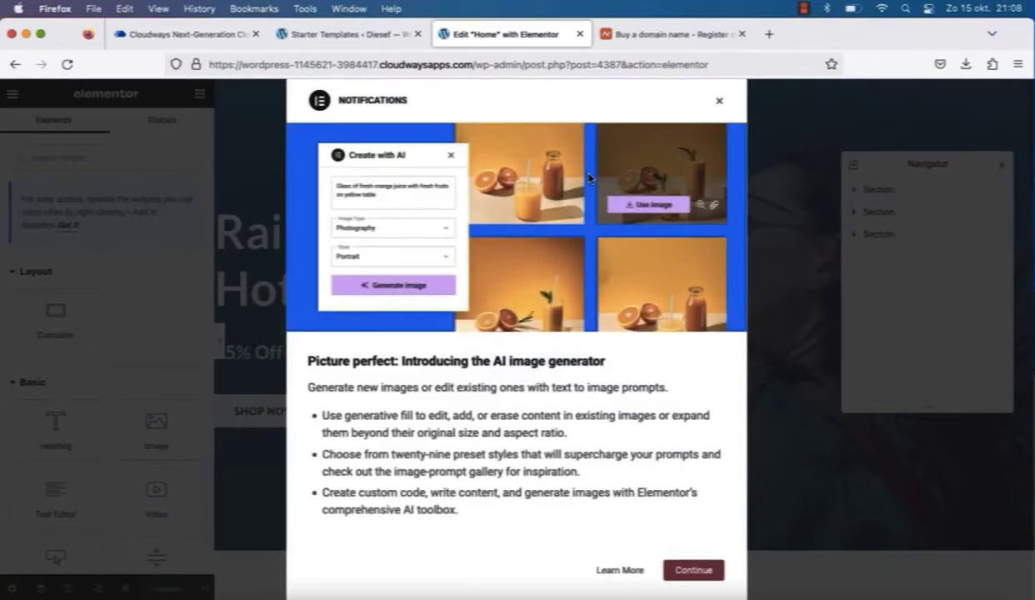
{"action": "left_click", "coordinate": [696, 571]}
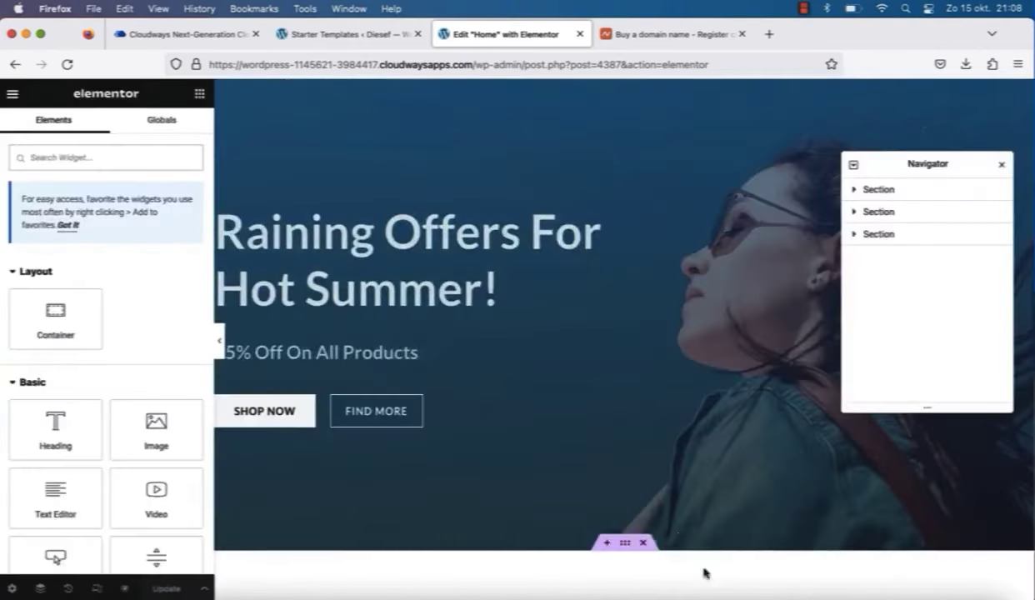
Step: Replace the main hero heading text with "Diesef Store"
{"action": "left_click", "coordinate": [387, 293]}
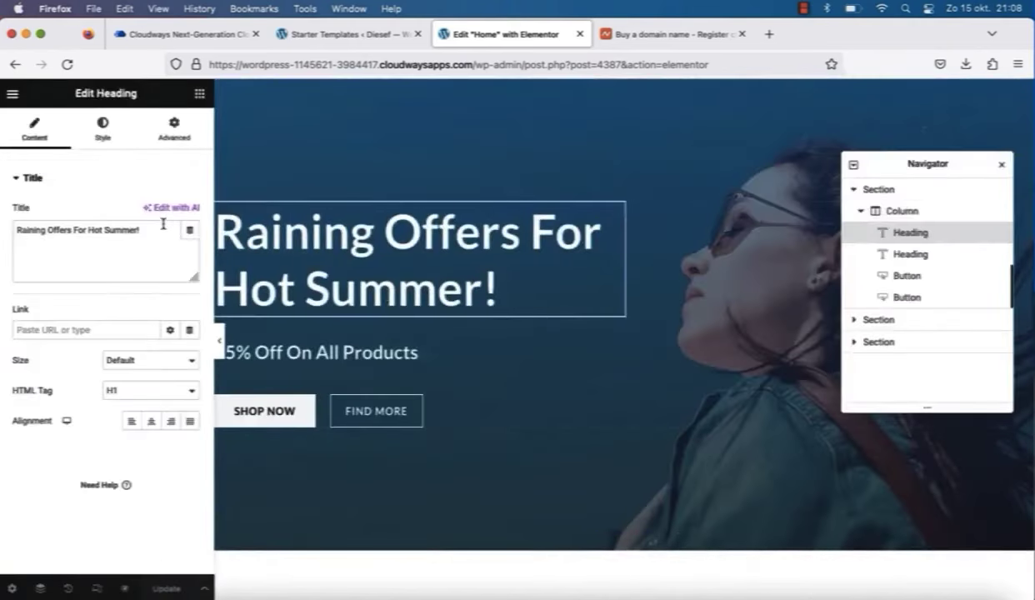
{"action": "left_click_drag", "start_coordinate": [164, 225], "coordinate": [3, 227]}
{"action": "left_click_drag", "start_coordinate": [144, 234], "coordinate": [18, 231]}
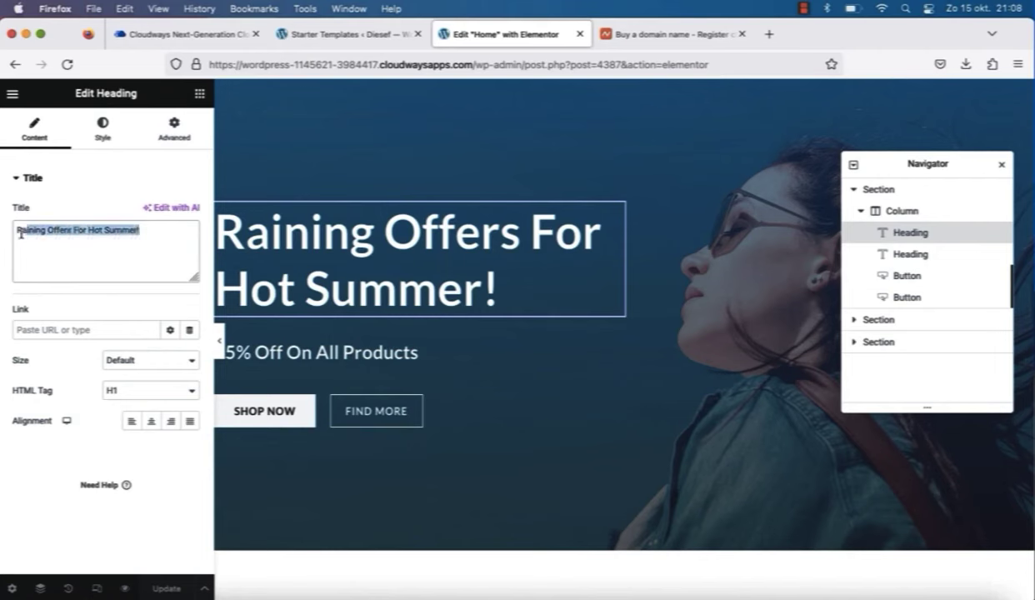
{"action": "key", "text": "BackSpace"}
{"action": "type", "text": "Diesef Store"}
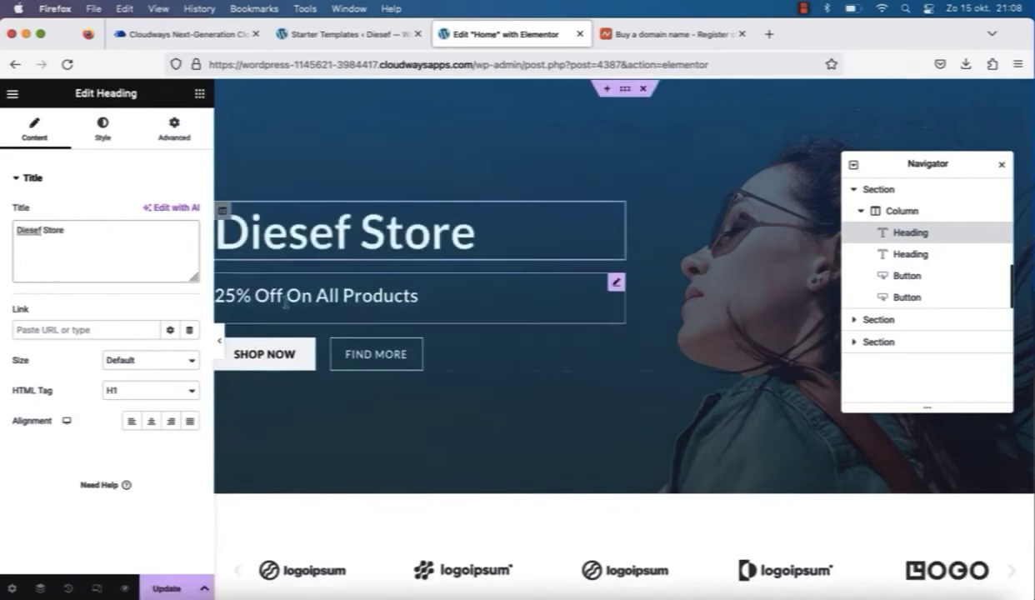
Step: Replace the hero subheading beneath the store name with "BRAND NEW CLOTHING"
{"action": "left_click", "coordinate": [317, 295]}
{"action": "left_click", "coordinate": [125, 242]}
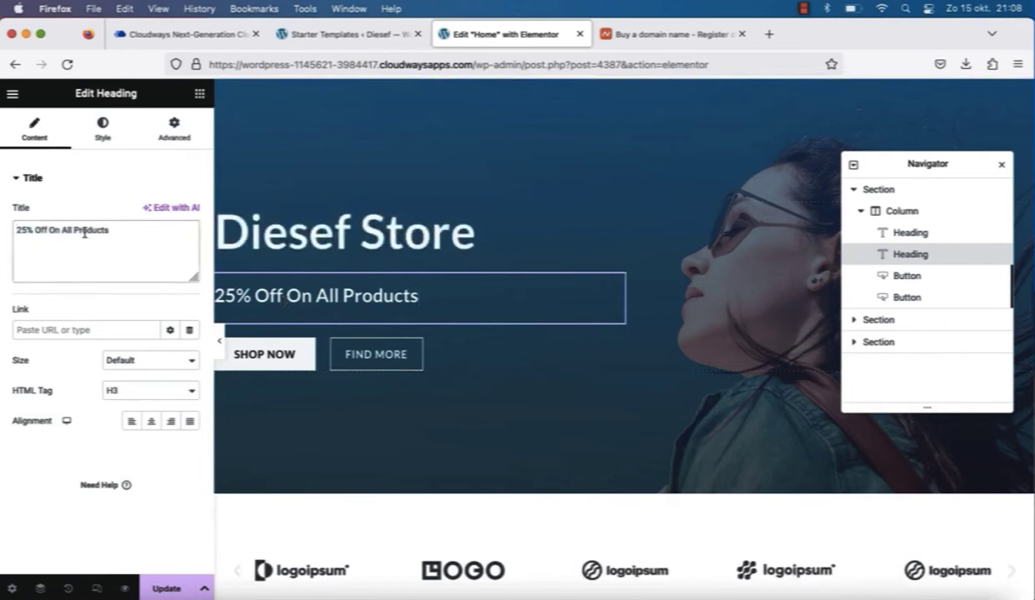
{"action": "left_click_drag", "start_coordinate": [108, 230], "coordinate": [17, 231]}
{"action": "type", "text": "R"}
{"action": "key", "text": "BackSpace"}
{"action": "type", "text": "BR"}
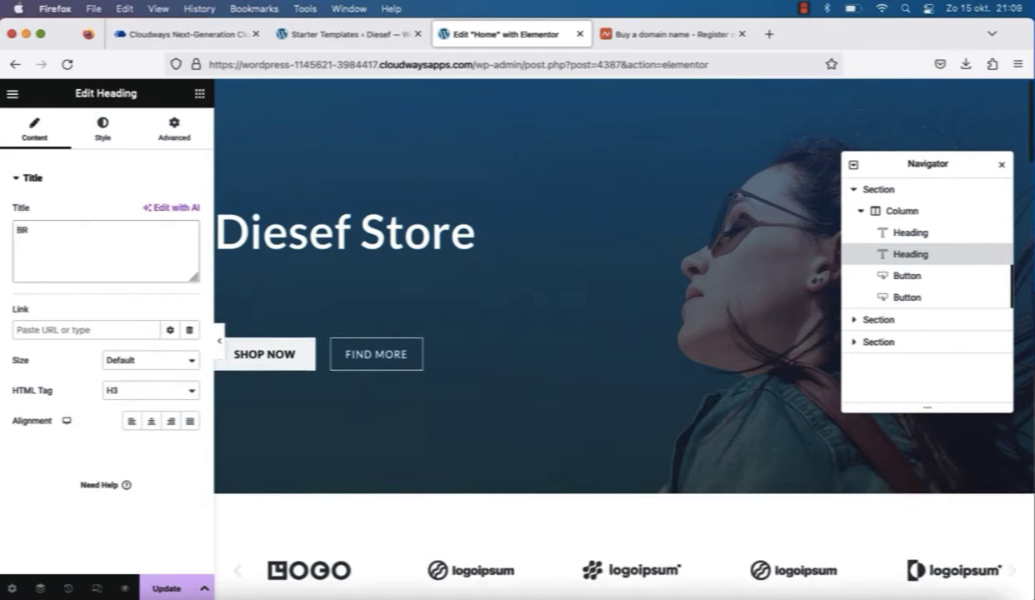
{"action": "type", "text": "AND NEW CLOT"}
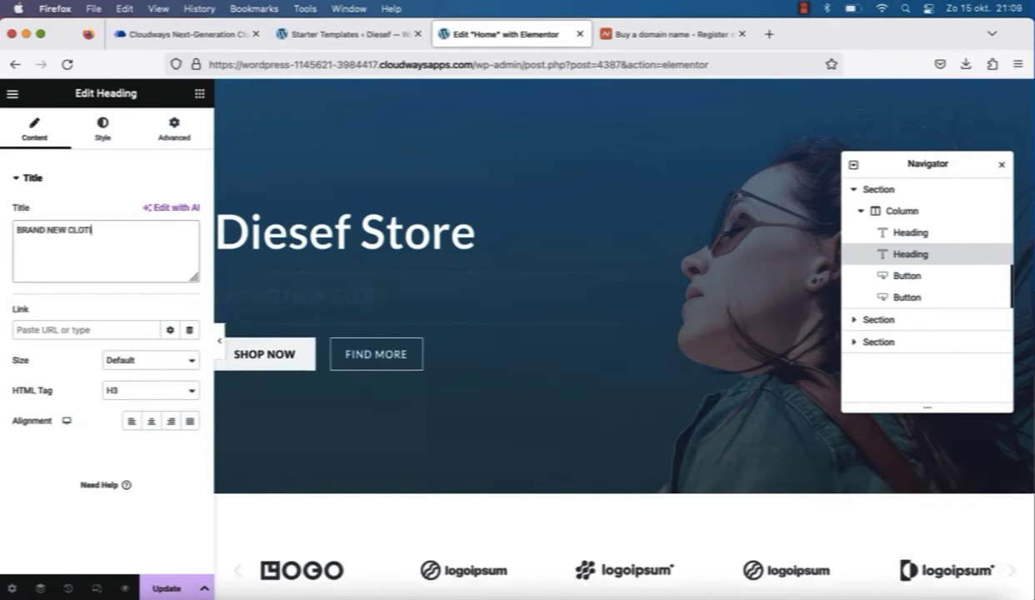
{"action": "type", "text": "HING"}
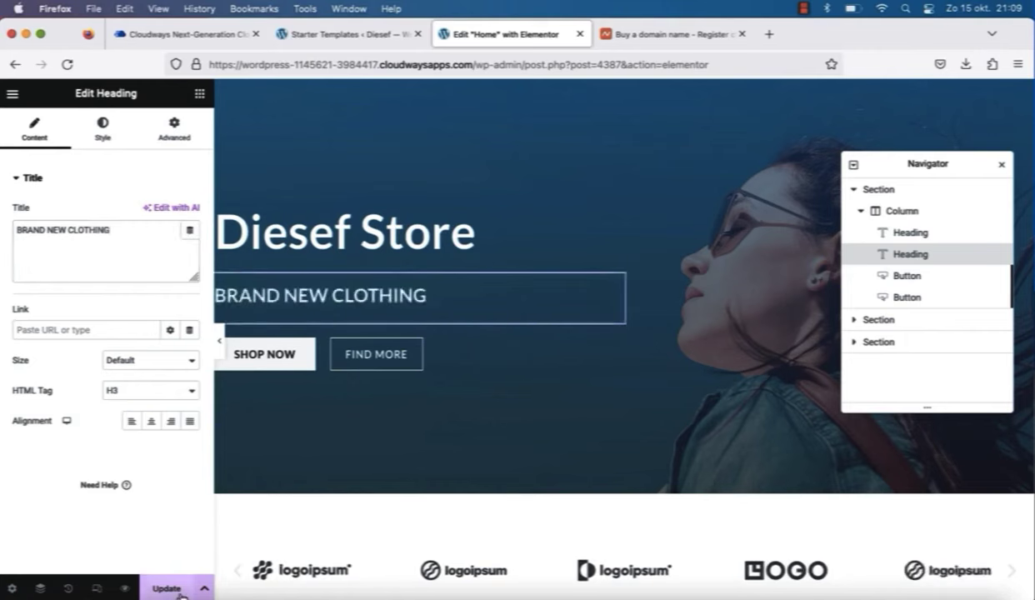
Step: Hide the editing panel to review the home page at full width, and bring the panel back
{"action": "left_click", "coordinate": [220, 346]}
{"action": "scroll", "coordinate": [524, 406], "scroll_direction": "down", "scroll_amount": 5}
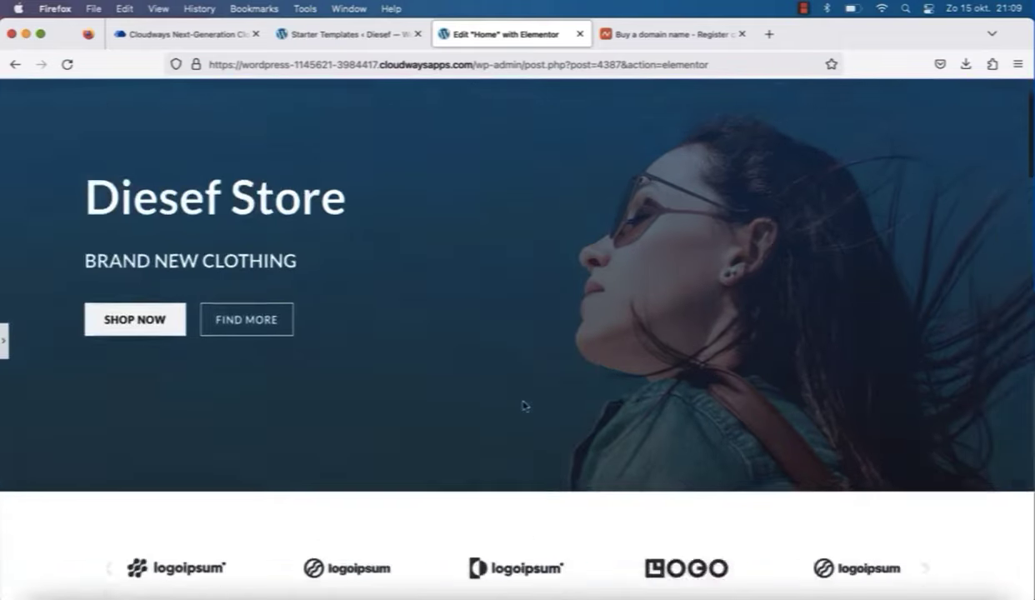
{"action": "scroll", "coordinate": [523, 406], "scroll_direction": "down", "scroll_amount": 6}
{"action": "scroll", "coordinate": [519, 396], "scroll_direction": "up", "scroll_amount": 3}
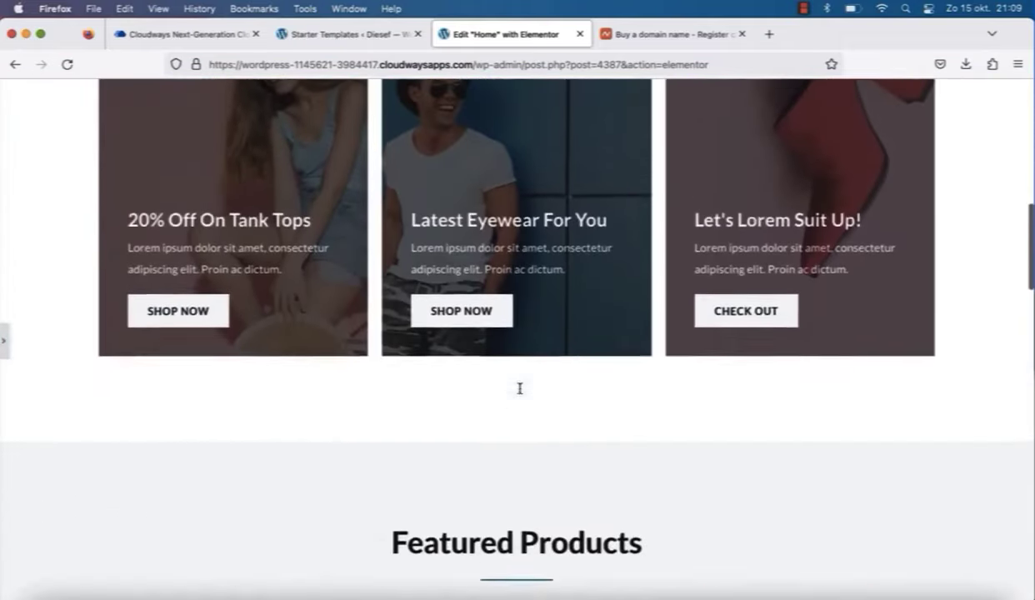
{"action": "scroll", "coordinate": [519, 388], "scroll_direction": "up", "scroll_amount": 8}
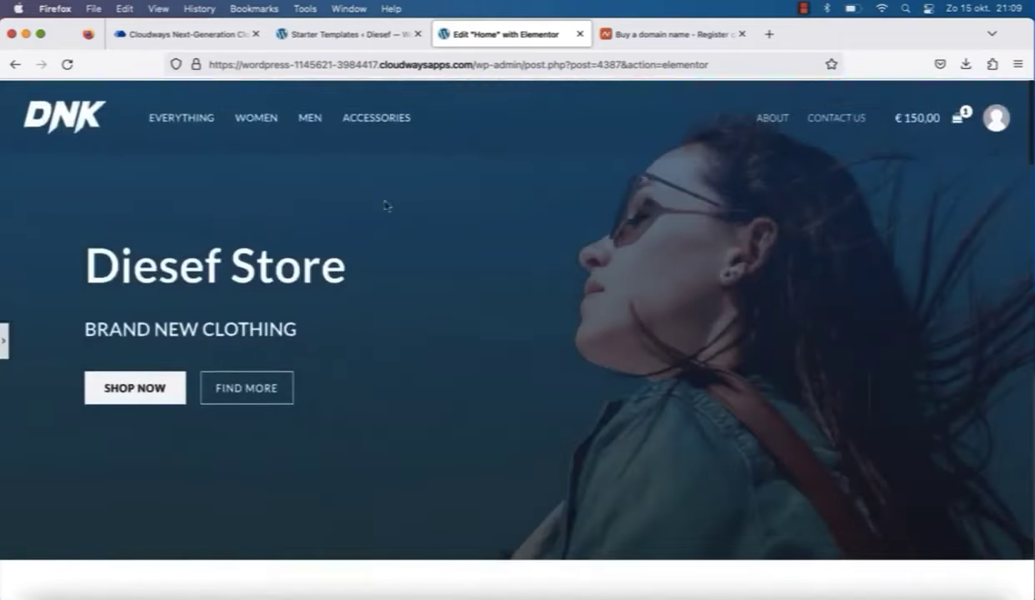
{"action": "left_click", "coordinate": [3, 354]}
Step: Delete the inner section with the three promotional image cards below the logo carousel
{"action": "scroll", "coordinate": [570, 469], "scroll_direction": "down", "scroll_amount": 3}
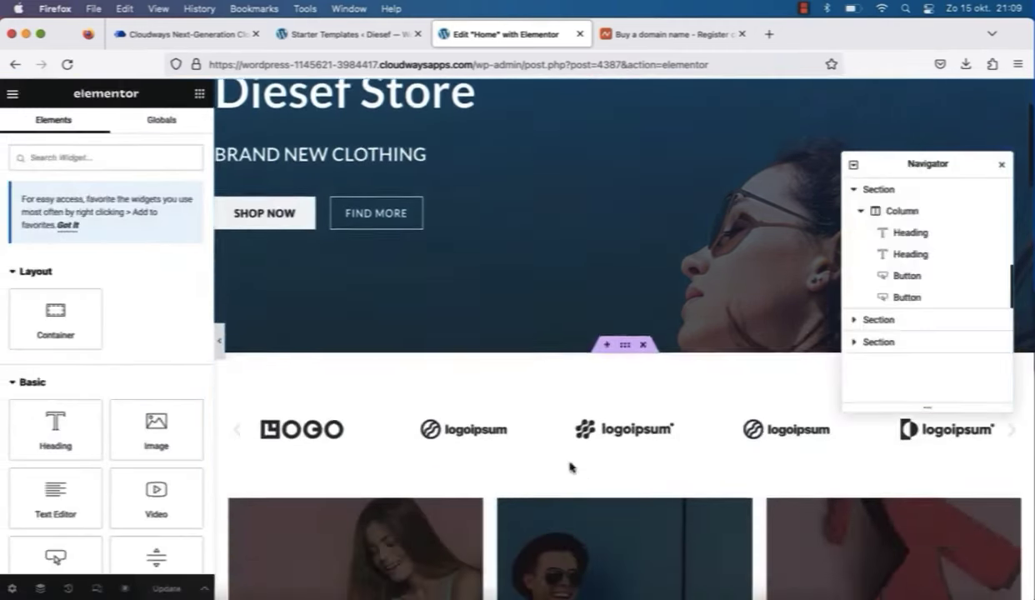
{"action": "scroll", "coordinate": [570, 467], "scroll_direction": "down", "scroll_amount": 3}
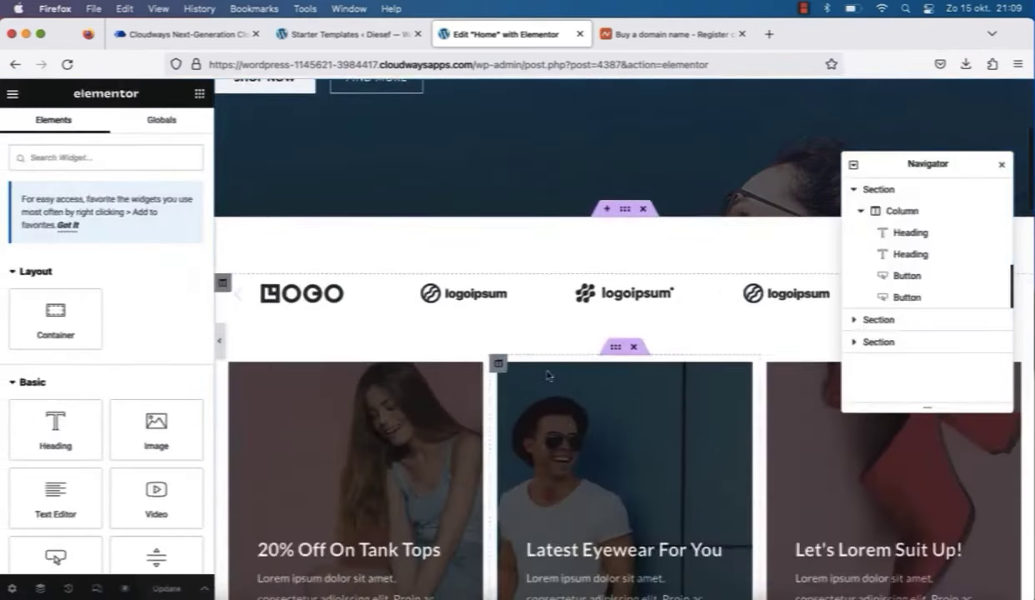
{"action": "left_click", "coordinate": [632, 350]}
Step: Change the "Featured Products" heading above the product grid to "Products"
{"action": "scroll", "coordinate": [617, 392], "scroll_direction": "down", "scroll_amount": 3}
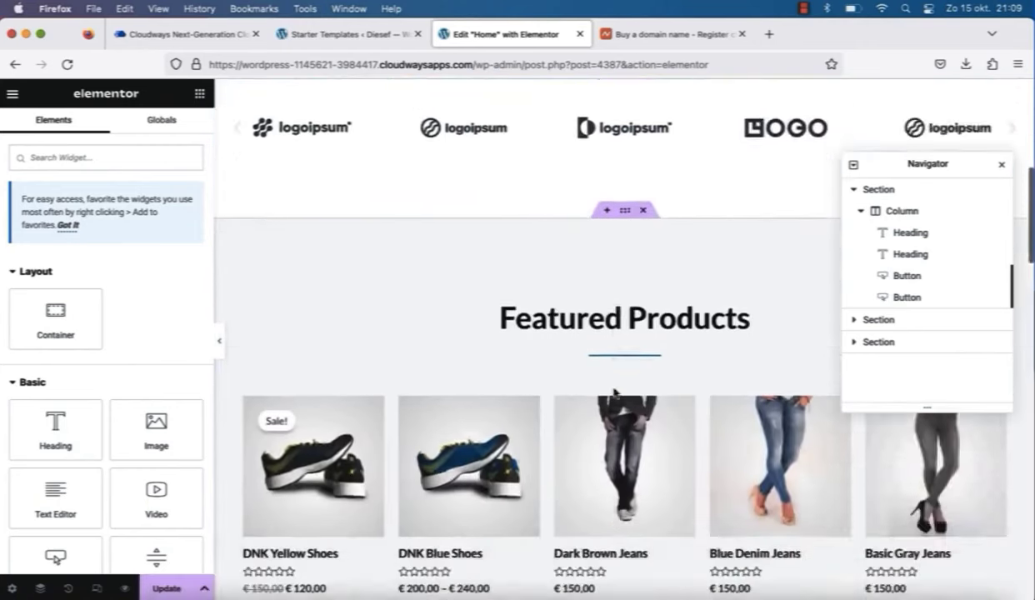
{"action": "scroll", "coordinate": [614, 394], "scroll_direction": "down", "scroll_amount": 3}
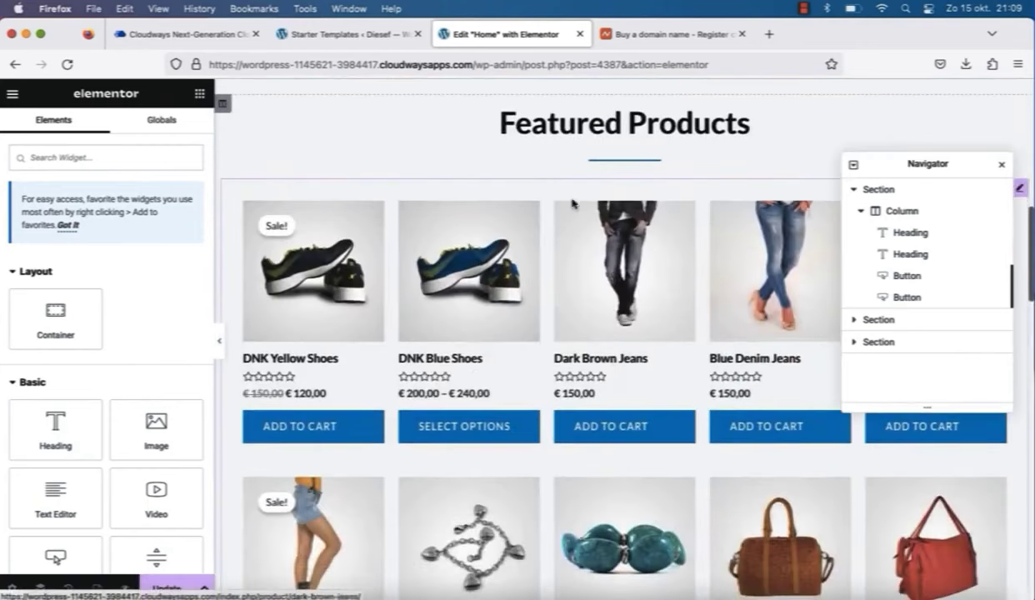
{"action": "left_click", "coordinate": [636, 120]}
{"action": "key", "text": "BackSpace"}
{"action": "key", "text": "BackSpace"}
{"action": "key", "text": "BackSpace"}
{"action": "key", "text": "BackSpace"}
{"action": "key", "text": "BackSpace"}
{"action": "key", "text": "BackSpace"}
{"action": "key", "text": "BackSpace"}
{"action": "key", "text": "BackSpace"}
{"action": "key", "text": "BackSpace"}
{"action": "key", "text": "BackSpace"}
{"action": "key", "text": "BackSpace"}
{"action": "key", "text": "BackSpace"}
{"action": "key", "text": "BackSpace"}
{"action": "key", "text": "BackSpace"}
{"action": "key", "text": "BackSpace"}
{"action": "key", "text": "BackSpace"}
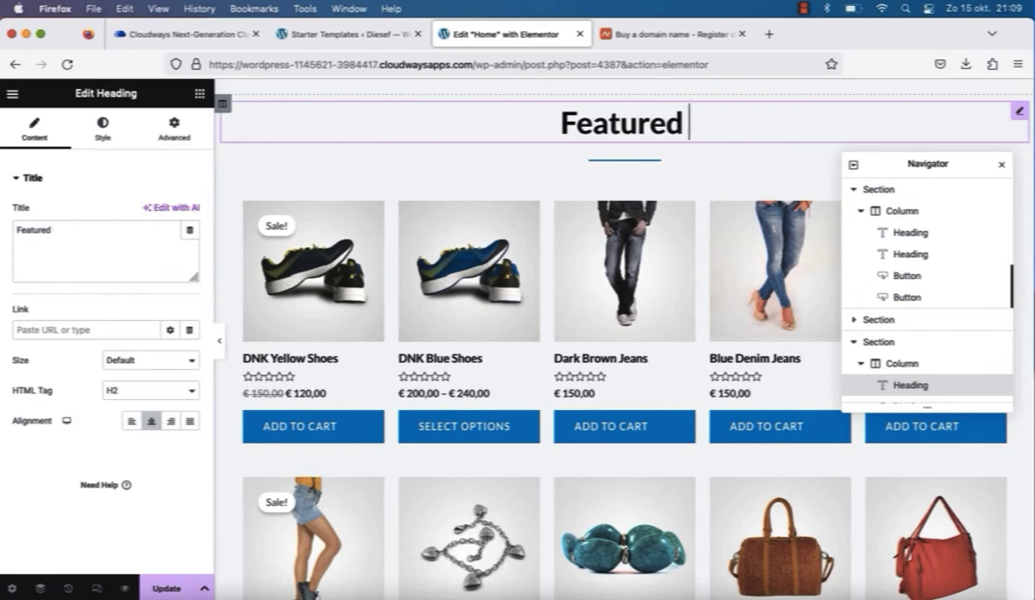
{"action": "key", "text": "BackSpace"}
{"action": "type", "text": "P"}
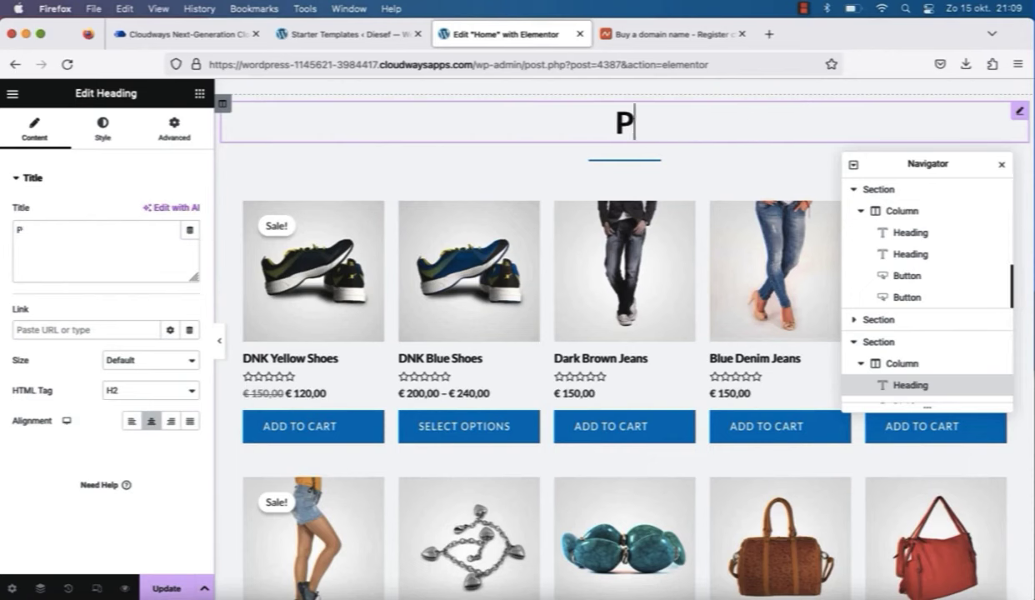
{"action": "key", "text": "BackSpace"}
{"action": "type", "text": "Products"}
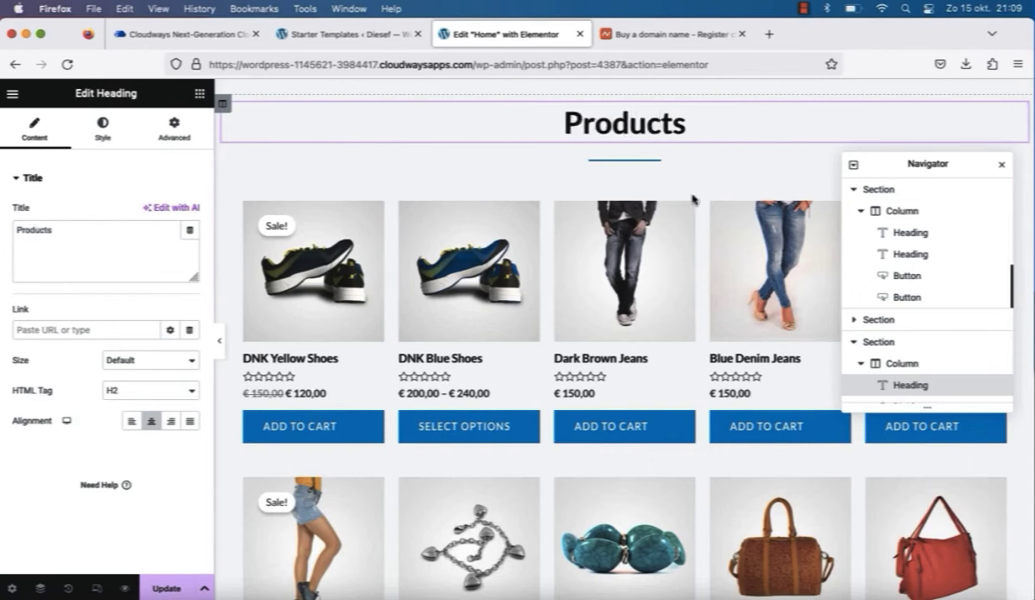
Step: Open the product grid's shortcode settings and review the rest of the home page down to the footer
{"action": "left_click", "coordinate": [425, 300]}
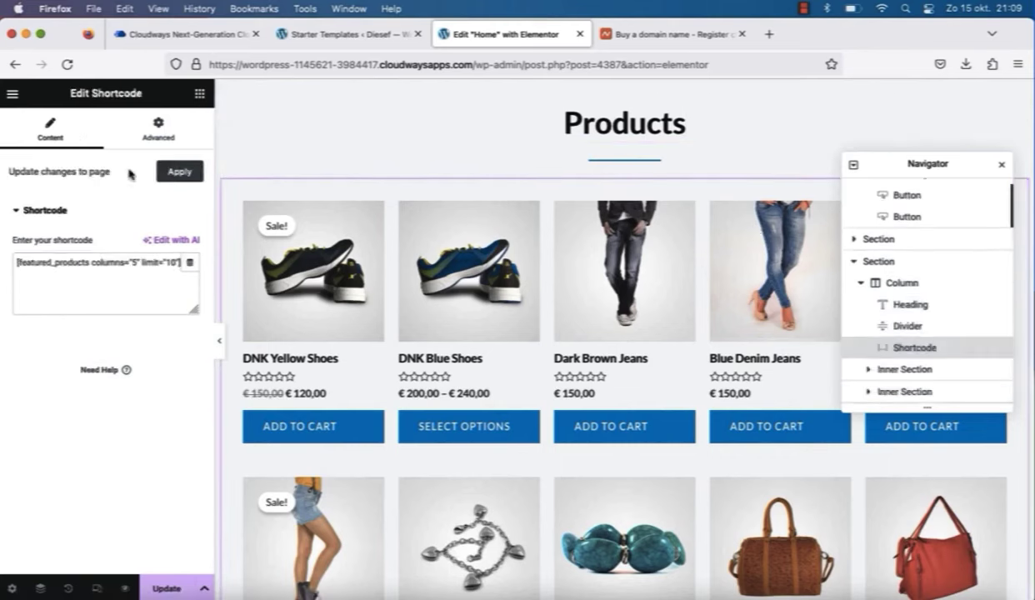
{"action": "scroll", "coordinate": [482, 288], "scroll_direction": "down", "scroll_amount": 5}
{"action": "scroll", "coordinate": [481, 281], "scroll_direction": "down", "scroll_amount": 1}
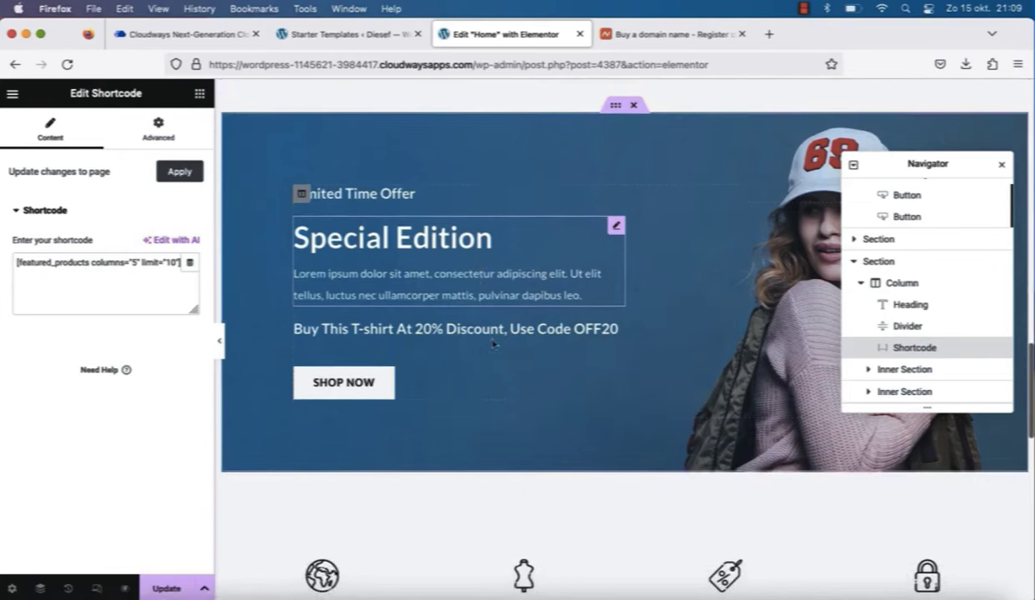
{"action": "scroll", "coordinate": [638, 496], "scroll_direction": "down", "scroll_amount": 10}
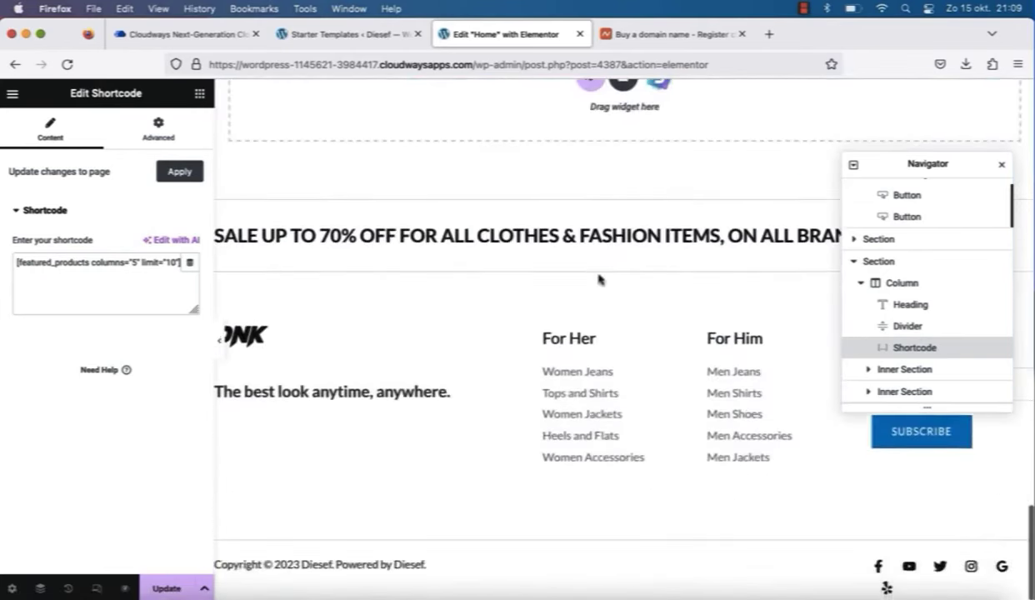
{"action": "scroll", "coordinate": [605, 285], "scroll_direction": "up", "scroll_amount": 15}
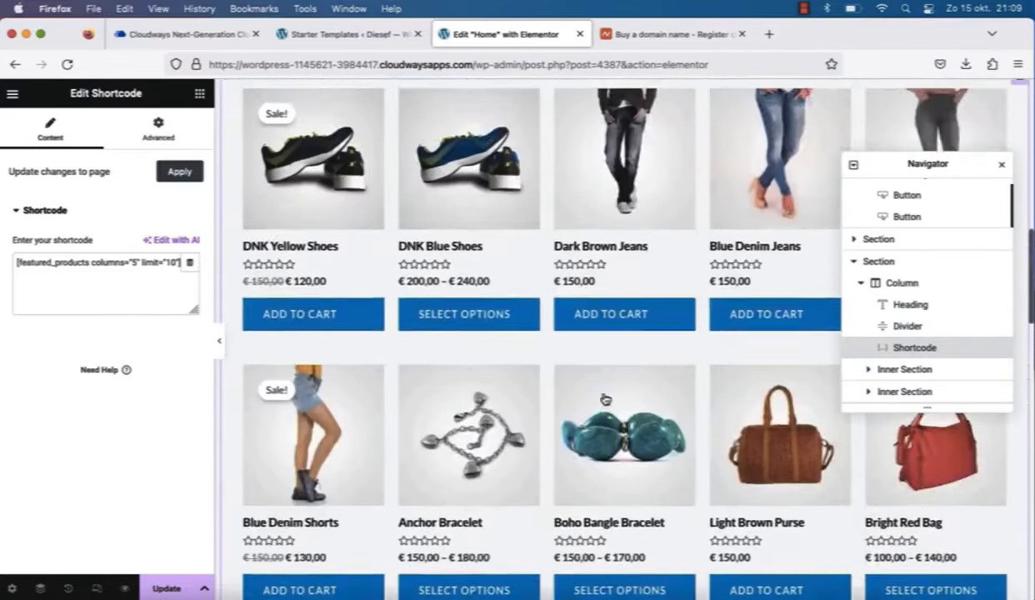
{"action": "scroll", "coordinate": [605, 403], "scroll_direction": "down", "scroll_amount": 1}
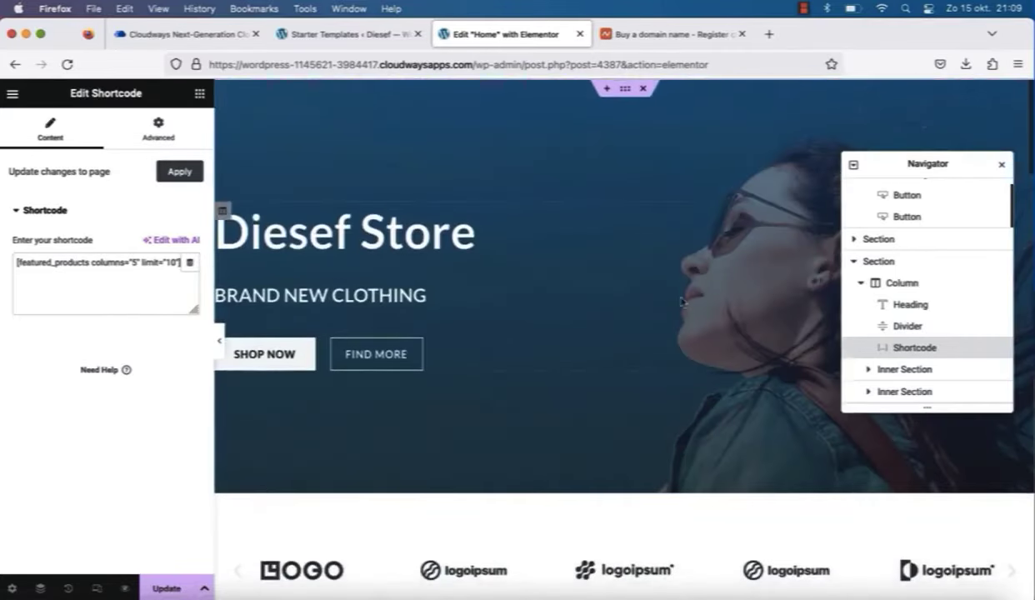
Step: Publish the Home page updates and preview the changes
{"action": "left_click", "coordinate": [175, 588]}
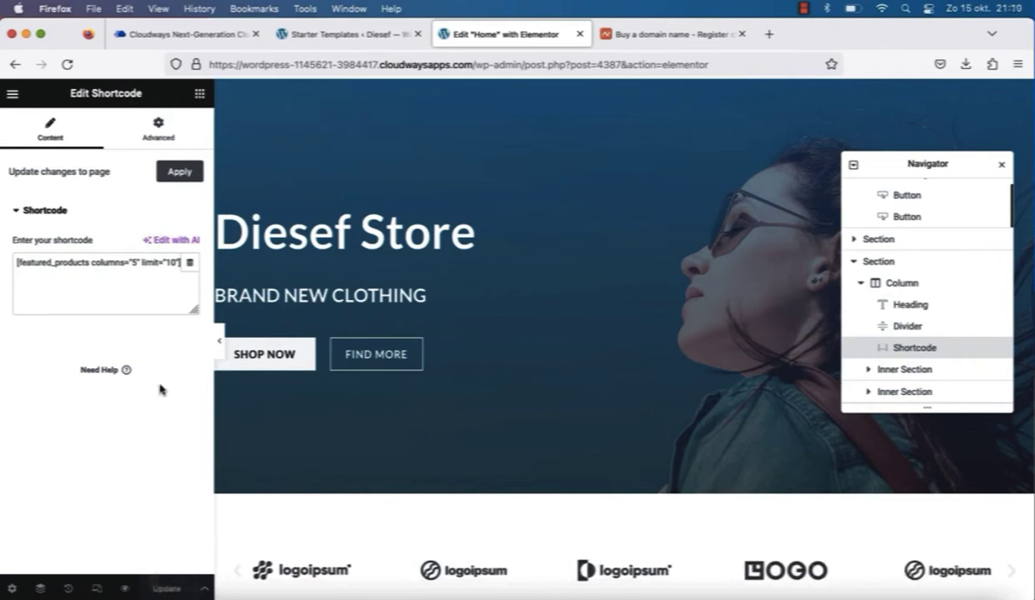
{"action": "left_click", "coordinate": [129, 590]}
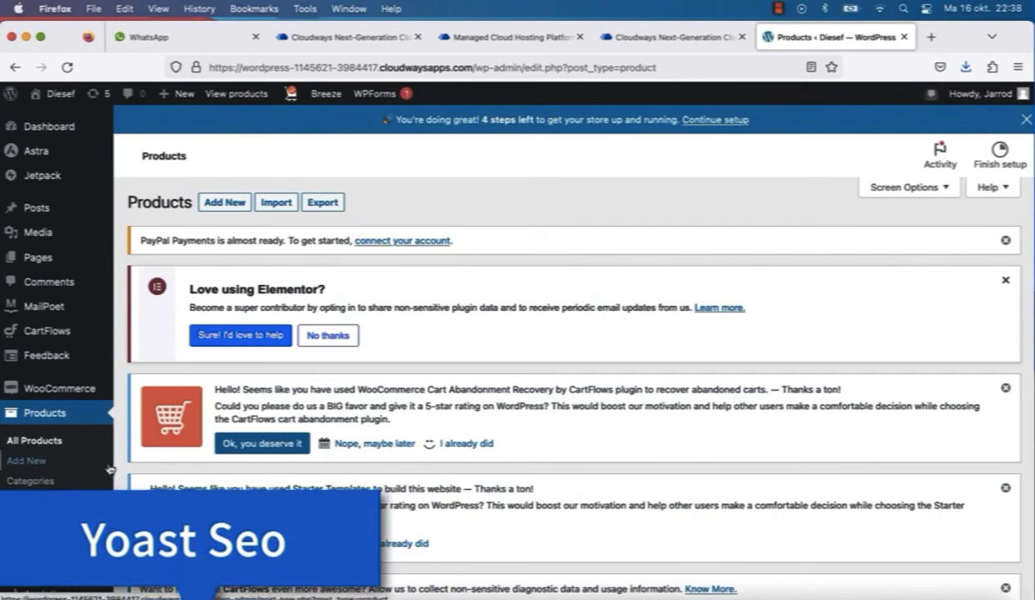
Step: Go to the WordPress page for adding plugins and search for "Yoast seo"
{"action": "scroll", "coordinate": [99, 453], "scroll_direction": "down", "scroll_amount": 5}
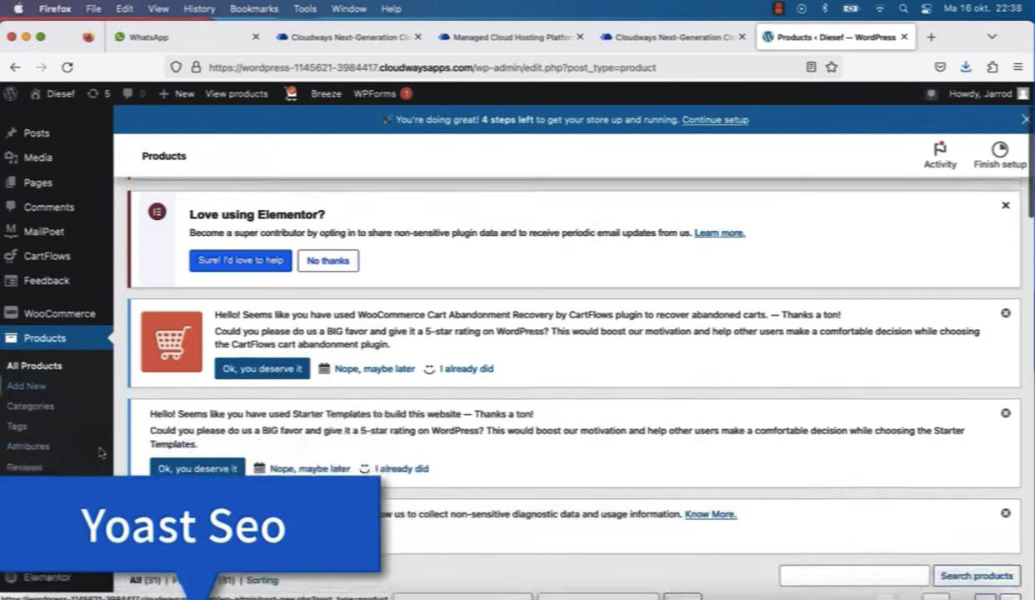
{"action": "scroll", "coordinate": [99, 453], "scroll_direction": "up", "scroll_amount": 2}
{"action": "scroll", "coordinate": [58, 517], "scroll_direction": "down", "scroll_amount": 4}
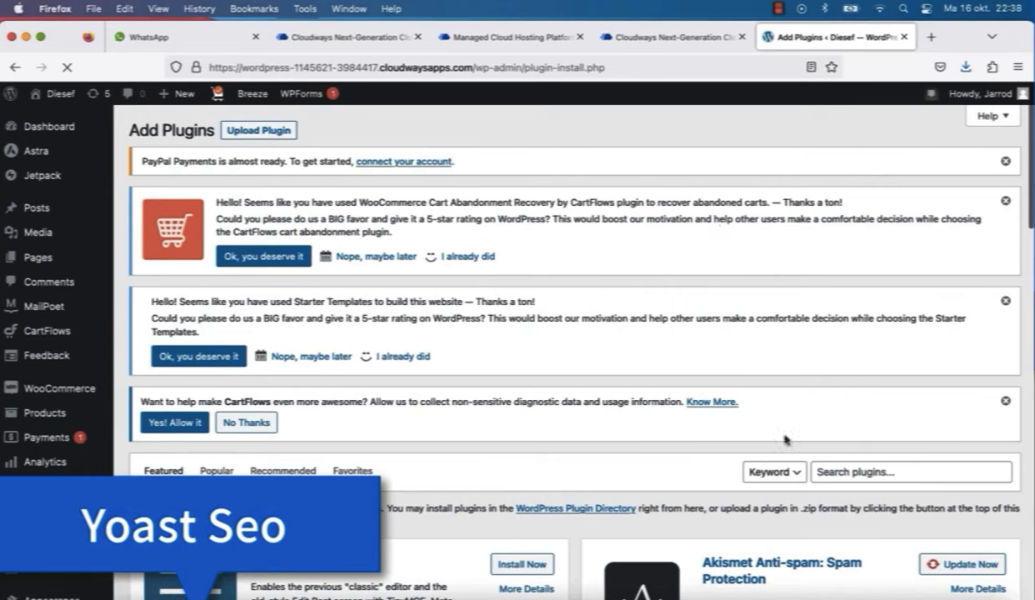
{"action": "left_click", "coordinate": [833, 472]}
{"action": "type", "text": "Yoast se"}
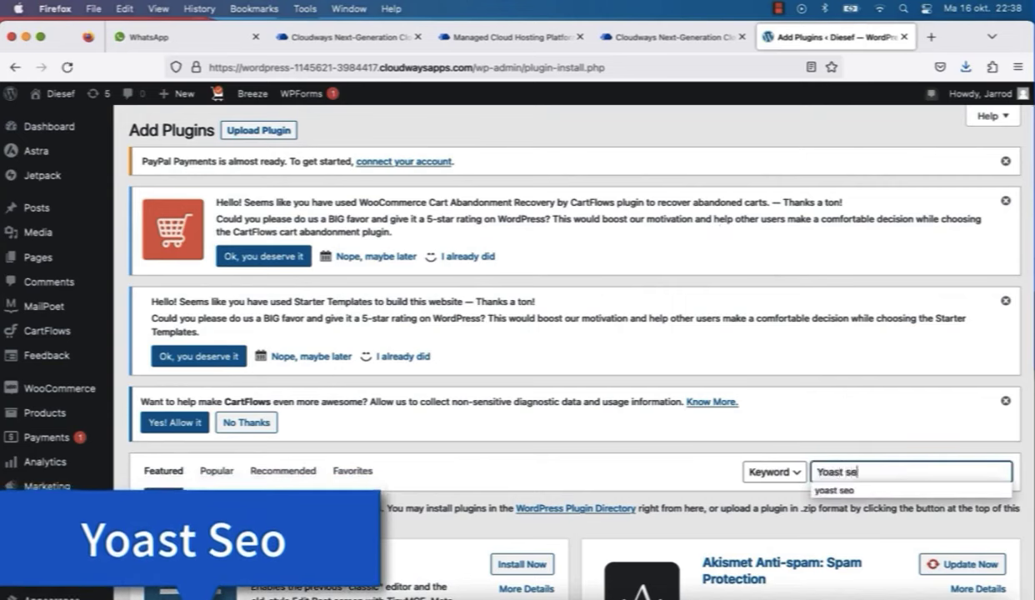
{"action": "type", "text": "o"}
{"action": "scroll", "coordinate": [866, 467], "scroll_direction": "down", "scroll_amount": 4}
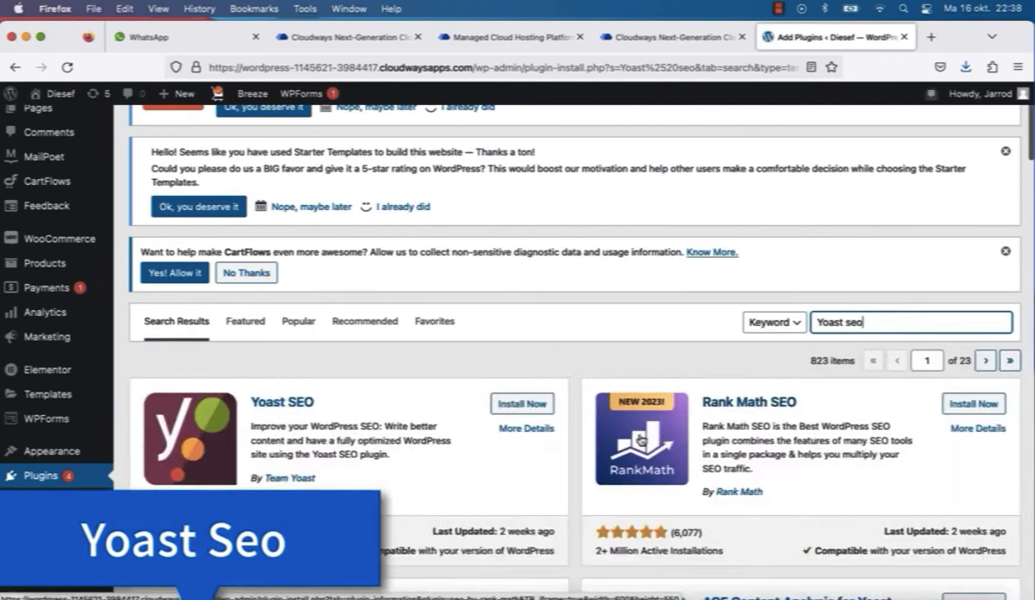
Step: Install and activate the Yoast SEO plugin
{"action": "left_click", "coordinate": [522, 404]}
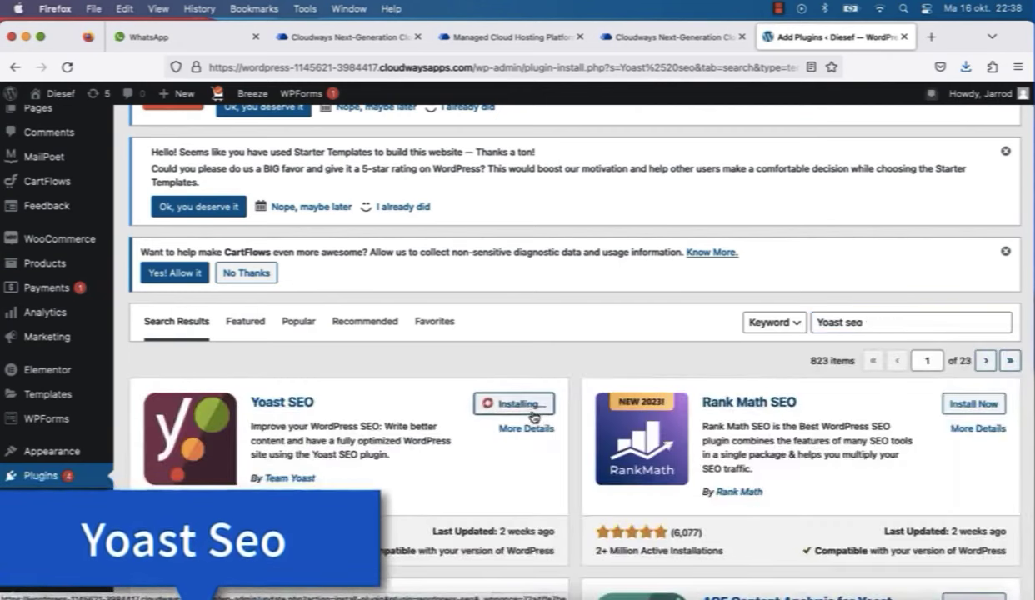
{"action": "key", "text": "XF86AudioRaiseVolume"}
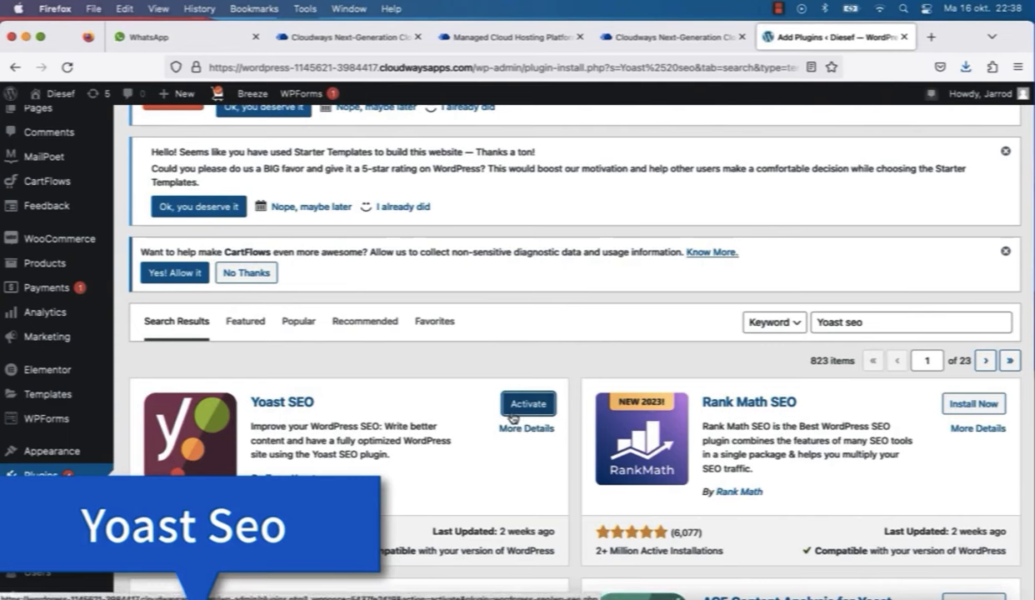
{"action": "left_click", "coordinate": [514, 408]}
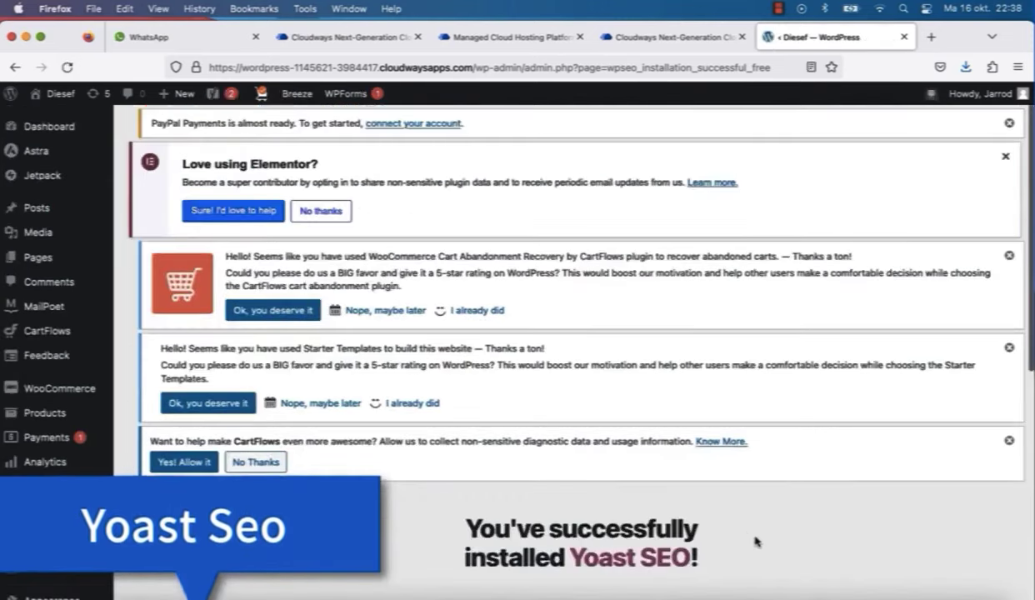
Step: Start Yoast SEO's first-time configuration from the installation success page
{"action": "scroll", "coordinate": [754, 541], "scroll_direction": "down", "scroll_amount": 5}
{"action": "scroll", "coordinate": [708, 523], "scroll_direction": "down", "scroll_amount": 1}
{"action": "left_click", "coordinate": [662, 512]}
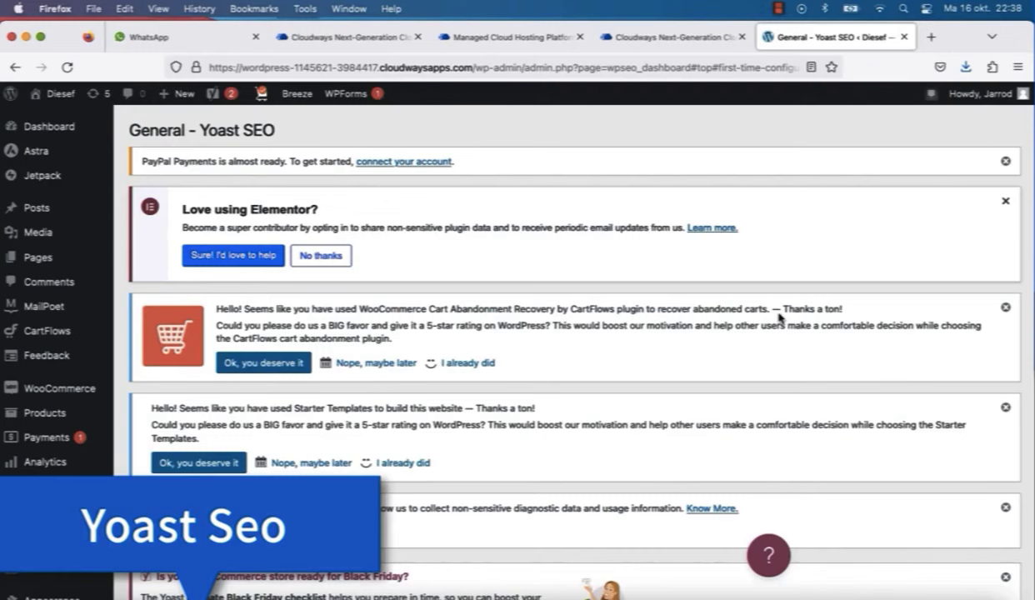
Step: Open the media library for the organization logo in Yoast SEO's first-time configuration and browse the available images
{"action": "scroll", "coordinate": [1032, 219], "scroll_direction": "down", "scroll_amount": 5}
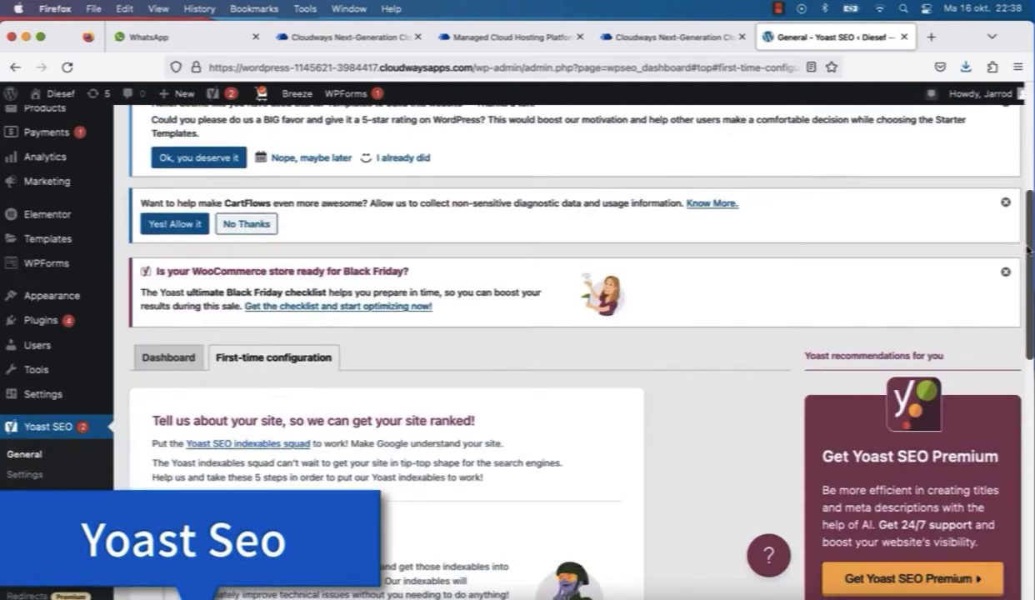
{"action": "left_click_drag", "start_coordinate": [1028, 252], "coordinate": [1031, 344]}
{"action": "scroll", "coordinate": [212, 388], "scroll_direction": "down", "scroll_amount": 2}
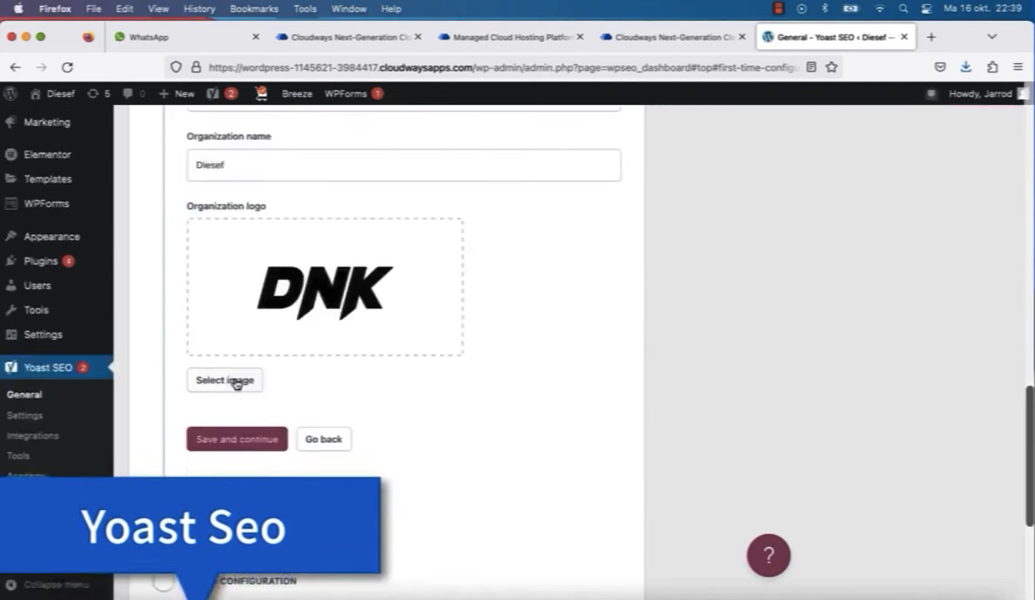
{"action": "left_click", "coordinate": [231, 380]}
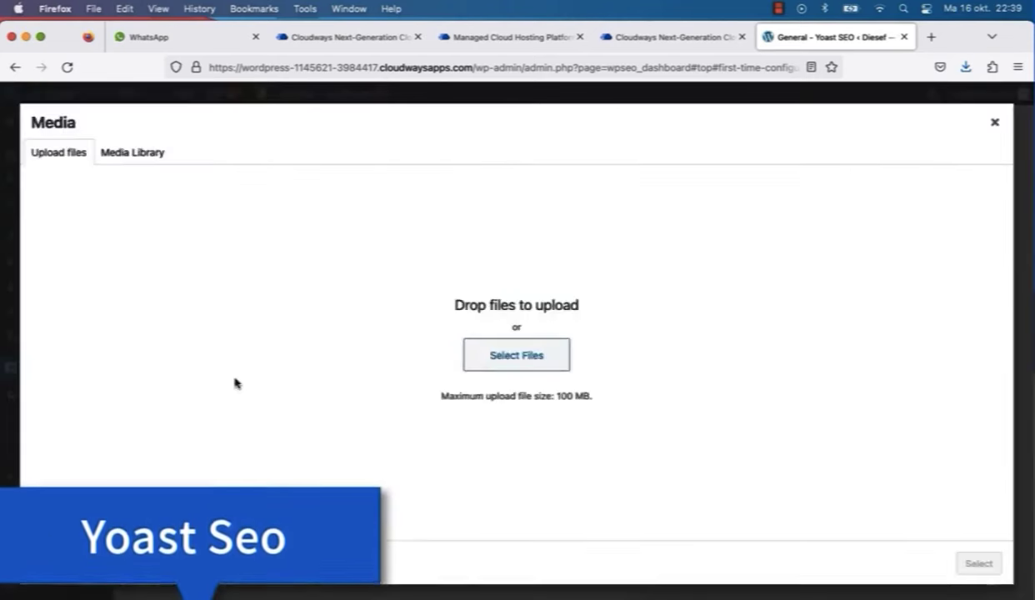
{"action": "left_click", "coordinate": [136, 158]}
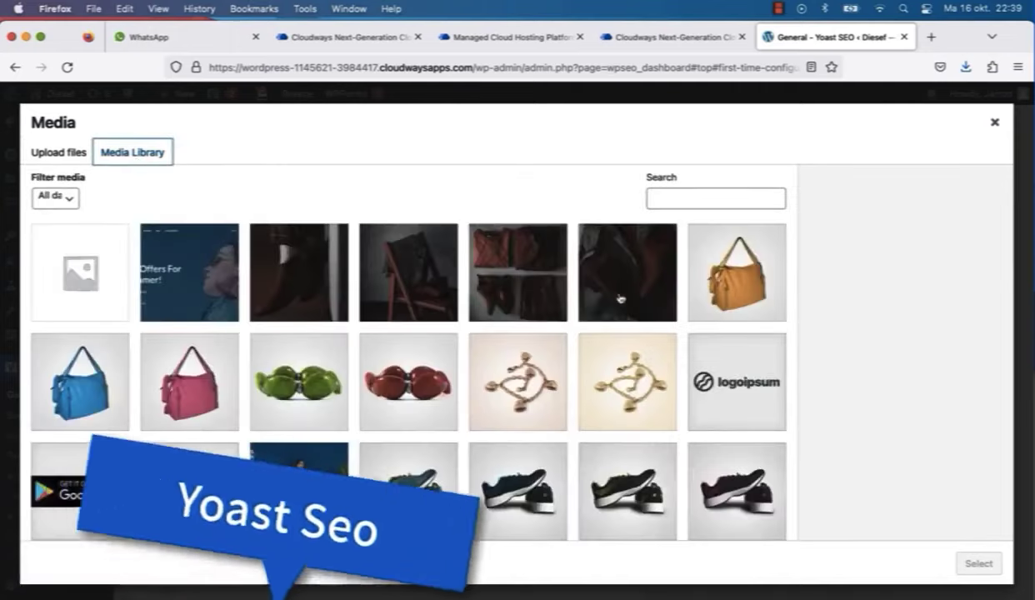
{"action": "left_click", "coordinate": [708, 409]}
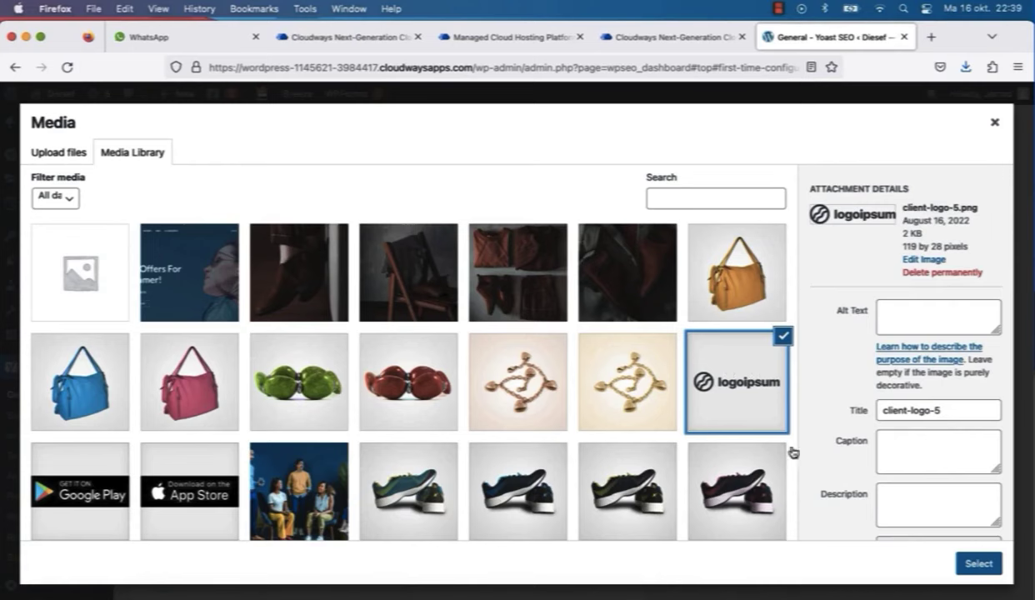
{"action": "scroll", "coordinate": [791, 453], "scroll_direction": "down", "scroll_amount": 15}
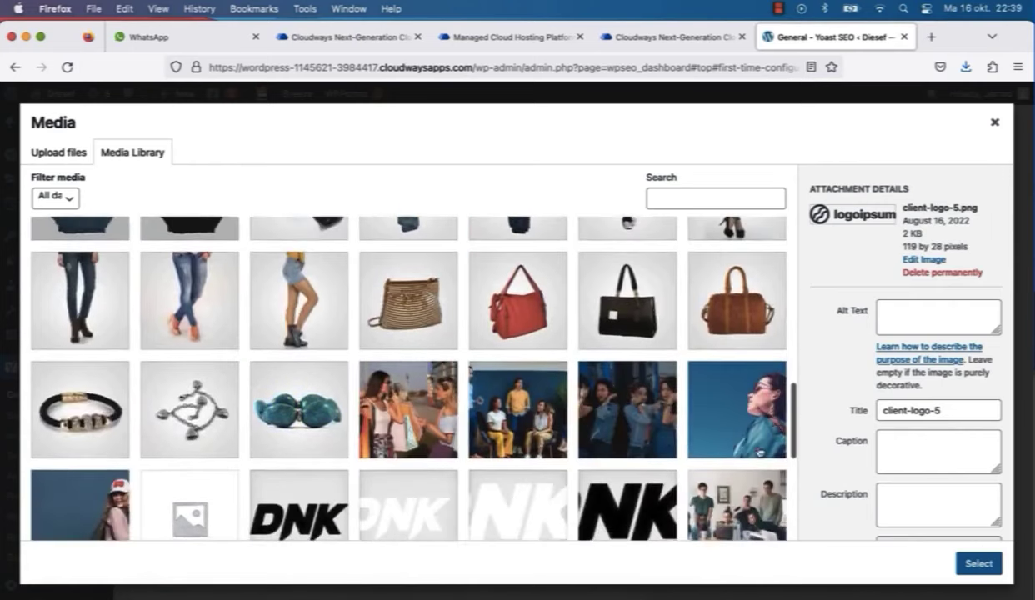
{"action": "scroll", "coordinate": [760, 452], "scroll_direction": "down", "scroll_amount": 6}
{"action": "scroll", "coordinate": [756, 459], "scroll_direction": "up", "scroll_amount": 5}
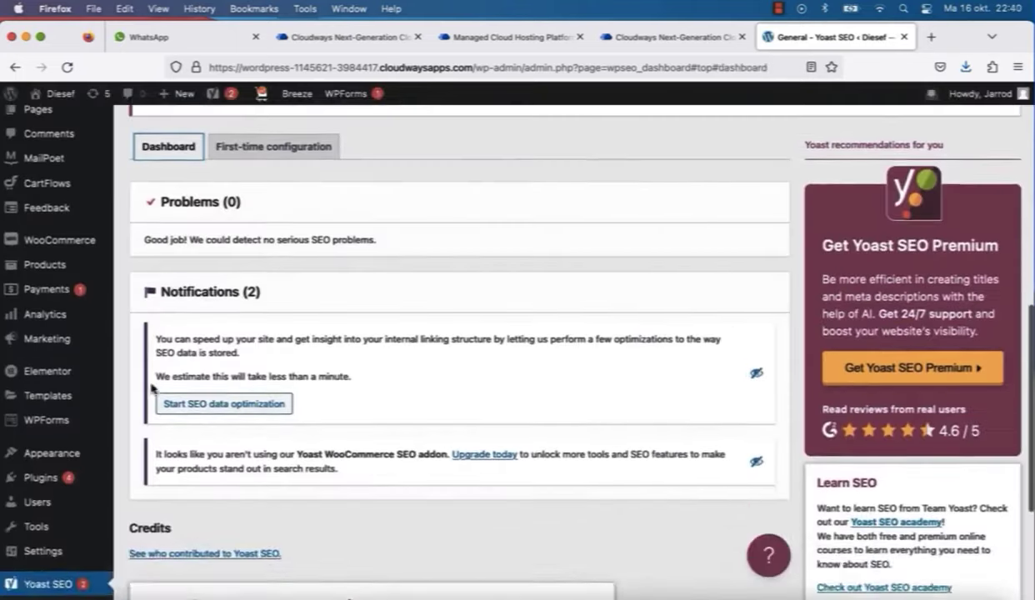
Step: Go to the list of all products and open the DNK Black Shoes product for editing
{"action": "scroll", "coordinate": [458, 333], "scroll_direction": "up", "scroll_amount": 5}
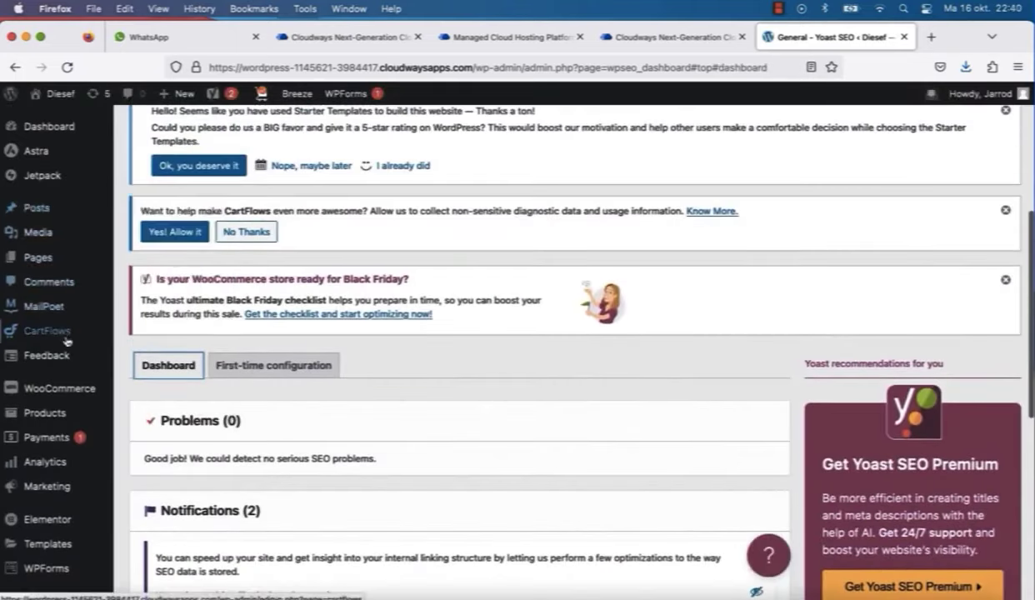
{"action": "mouse_move", "coordinate": [63, 410]}
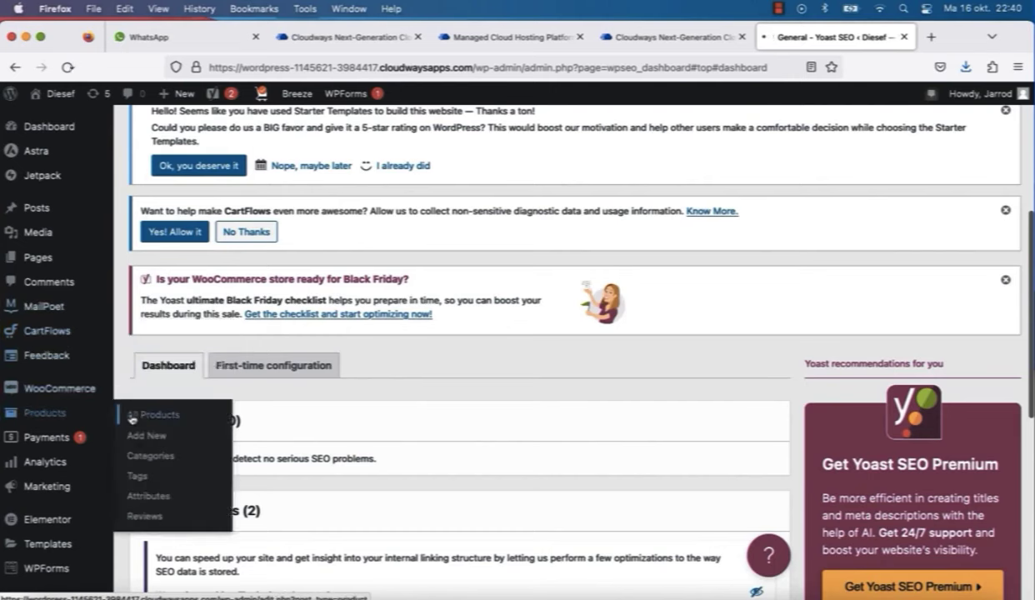
{"action": "left_click", "coordinate": [131, 418]}
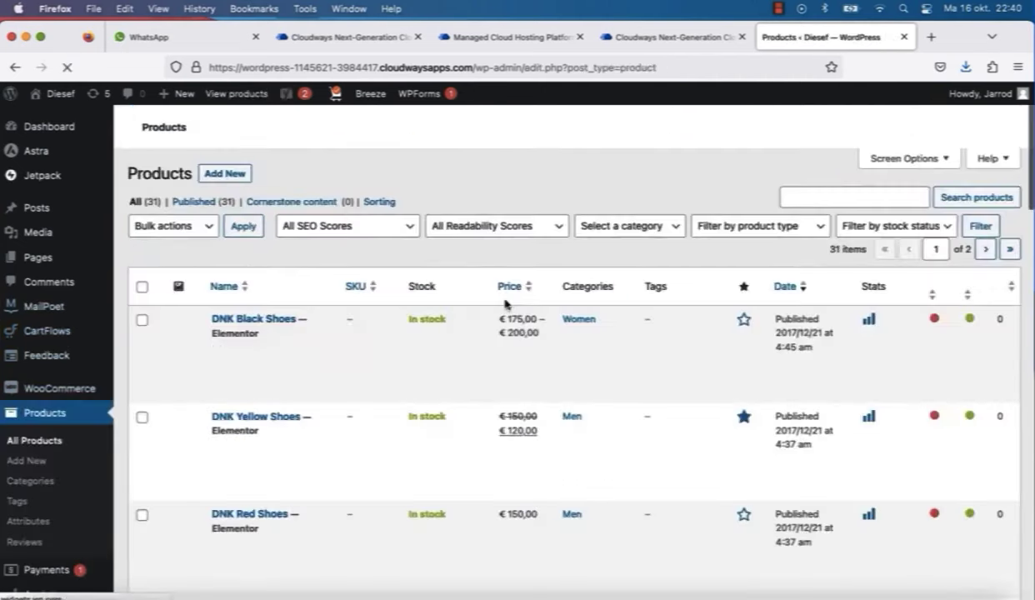
{"action": "mouse_move", "coordinate": [507, 307]}
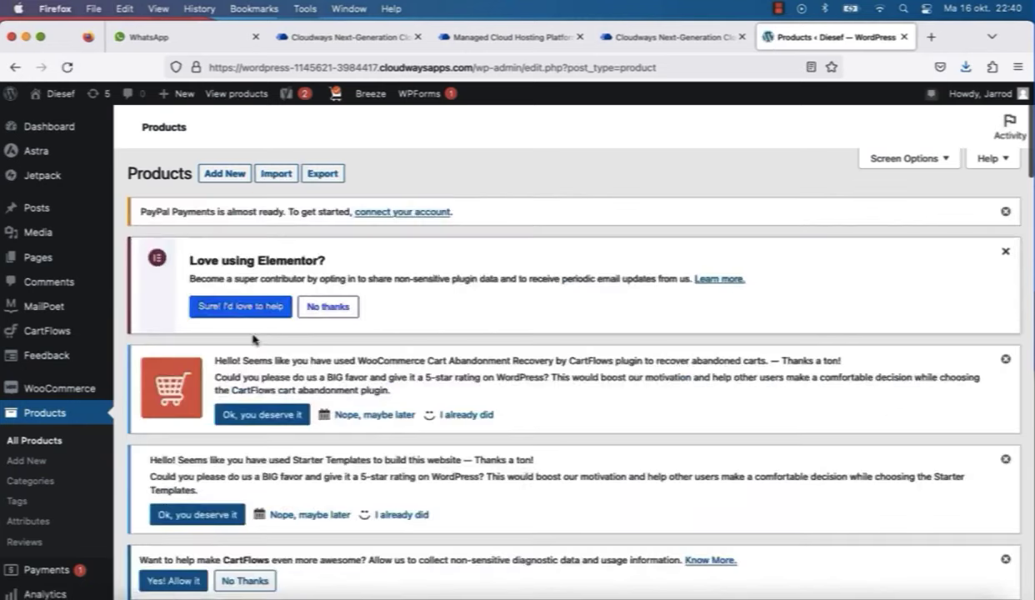
{"action": "scroll", "coordinate": [284, 360], "scroll_direction": "down", "scroll_amount": 10}
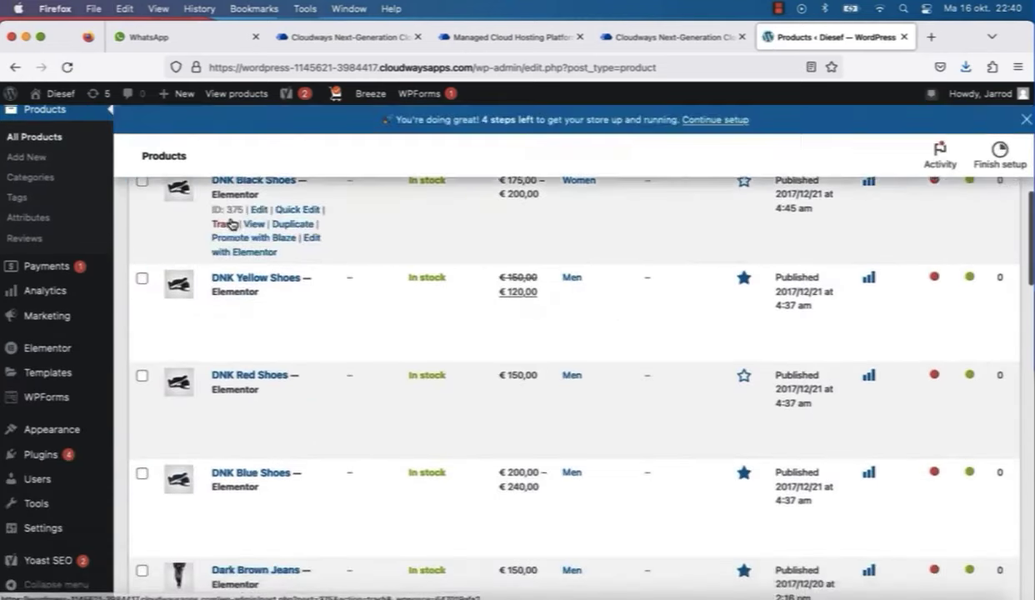
{"action": "left_click", "coordinate": [258, 240]}
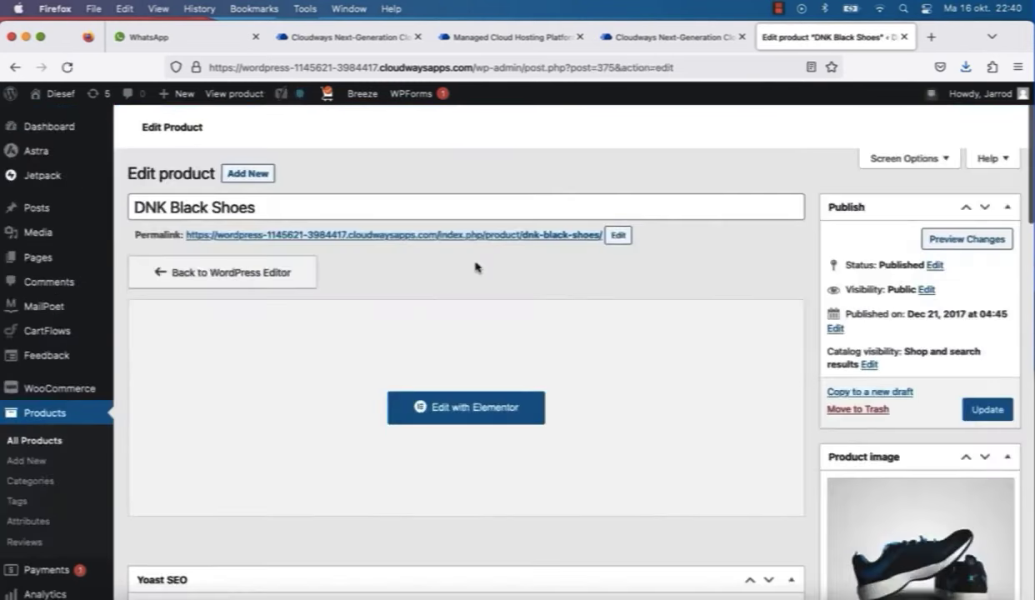
Step: Set the product's Yoast SEO focus keyphrase to "Shoes" and request related keyphrases, closing the pop-up window
{"action": "scroll", "coordinate": [490, 335], "scroll_direction": "down", "scroll_amount": 5}
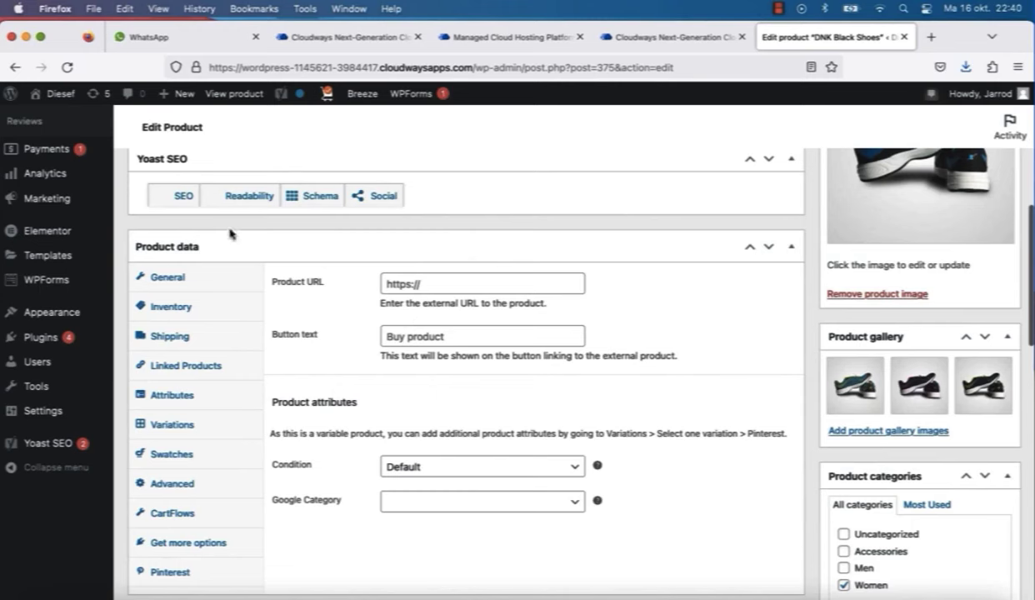
{"action": "left_click", "coordinate": [182, 199]}
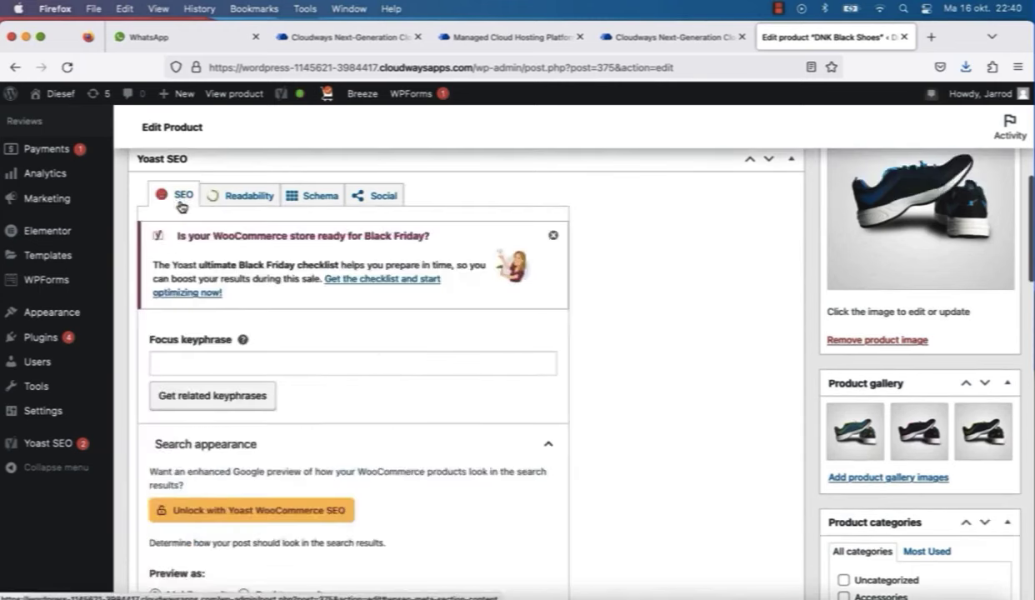
{"action": "left_click", "coordinate": [223, 360]}
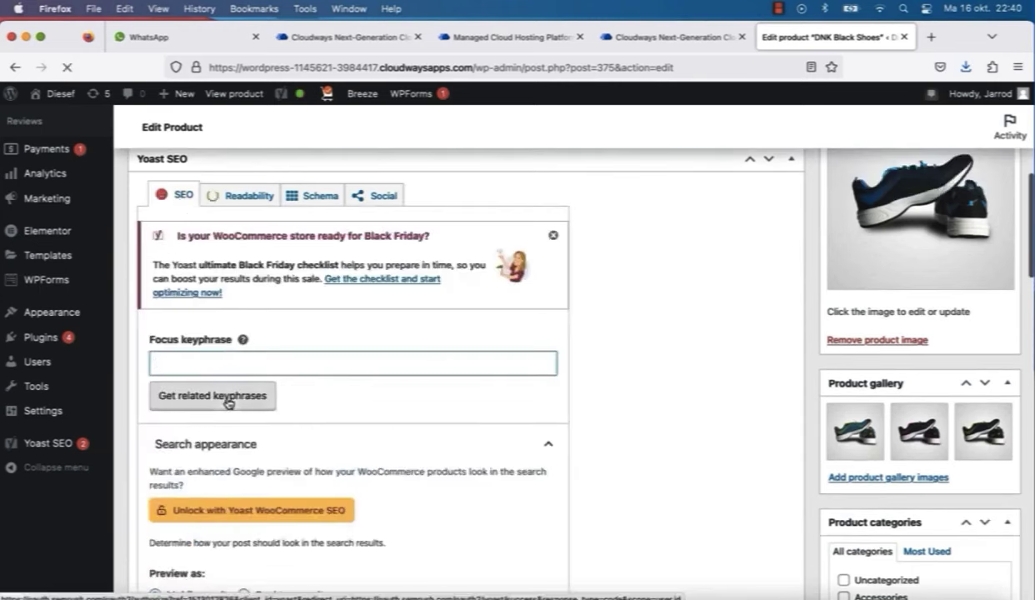
{"action": "scroll", "coordinate": [346, 393], "scroll_direction": "down", "scroll_amount": 2}
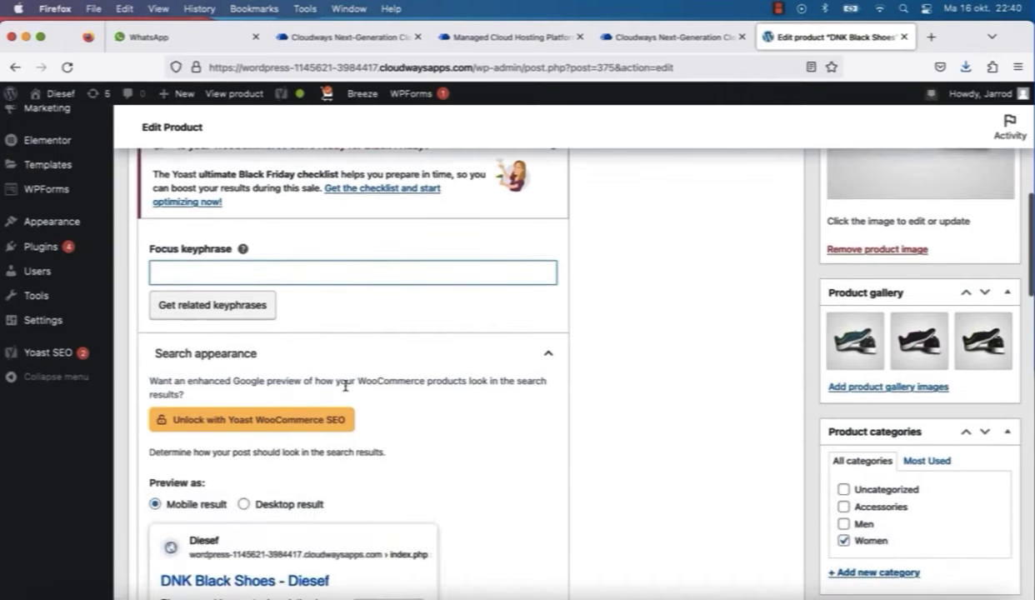
{"action": "scroll", "coordinate": [345, 386], "scroll_direction": "down", "scroll_amount": 2}
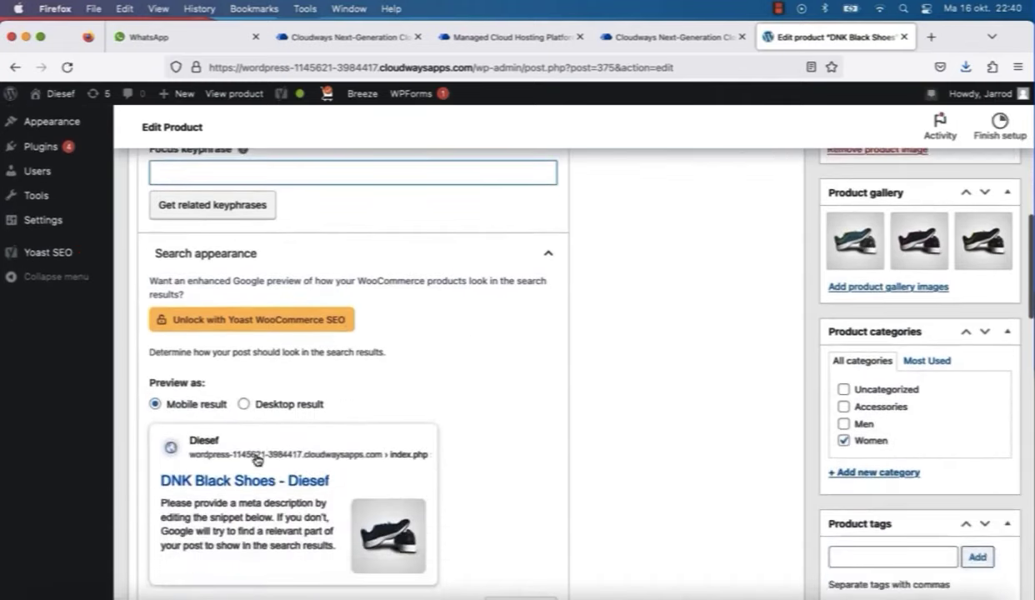
{"action": "scroll", "coordinate": [252, 452], "scroll_direction": "up", "scroll_amount": 15}
{"action": "scroll", "coordinate": [268, 450], "scroll_direction": "down", "scroll_amount": 12}
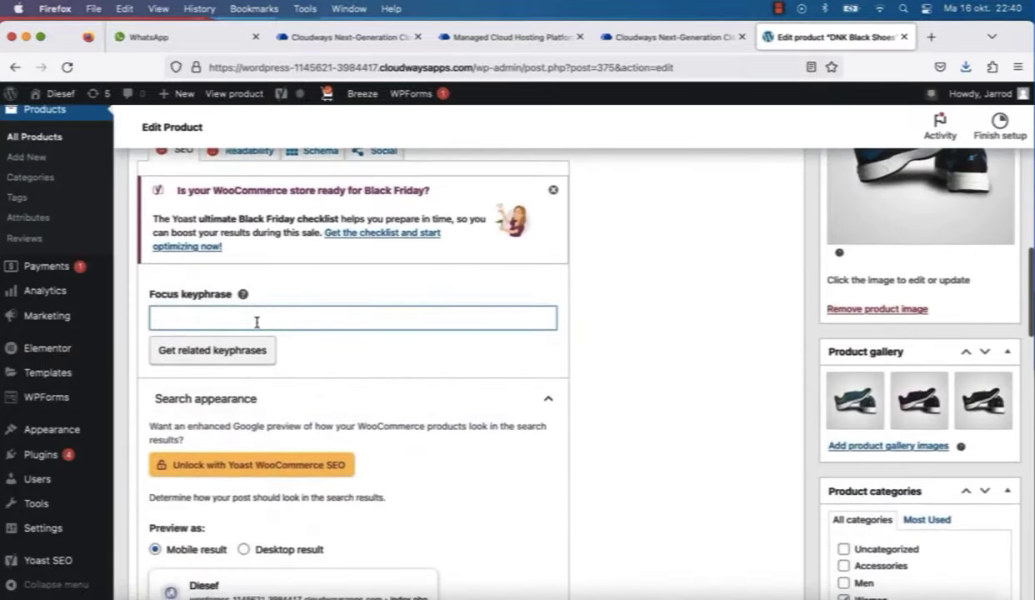
{"action": "left_click", "coordinate": [242, 350]}
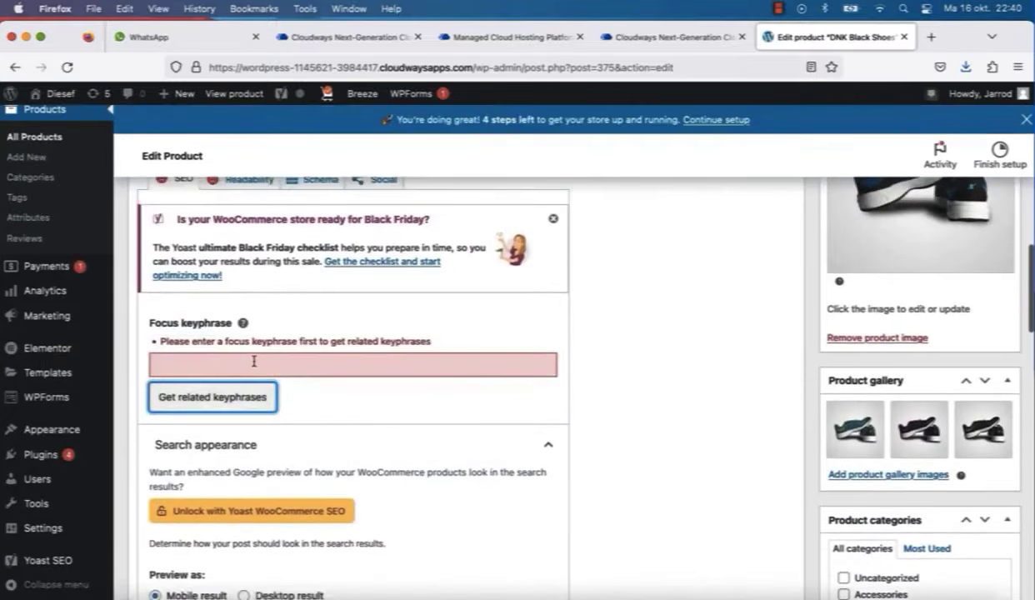
{"action": "left_click", "coordinate": [254, 361]}
{"action": "type", "text": "Shoes"}
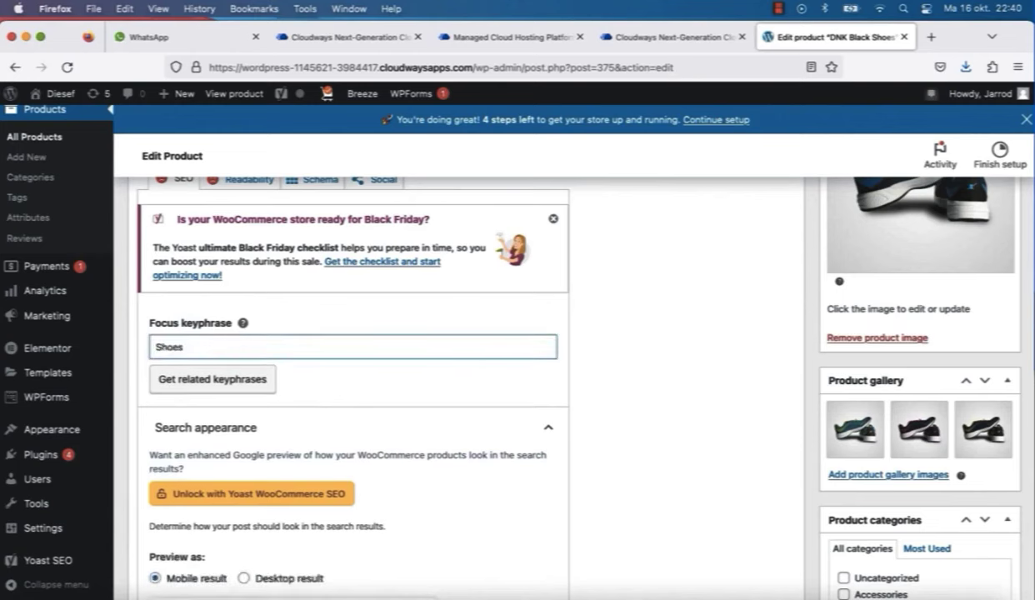
{"action": "left_click", "coordinate": [238, 379]}
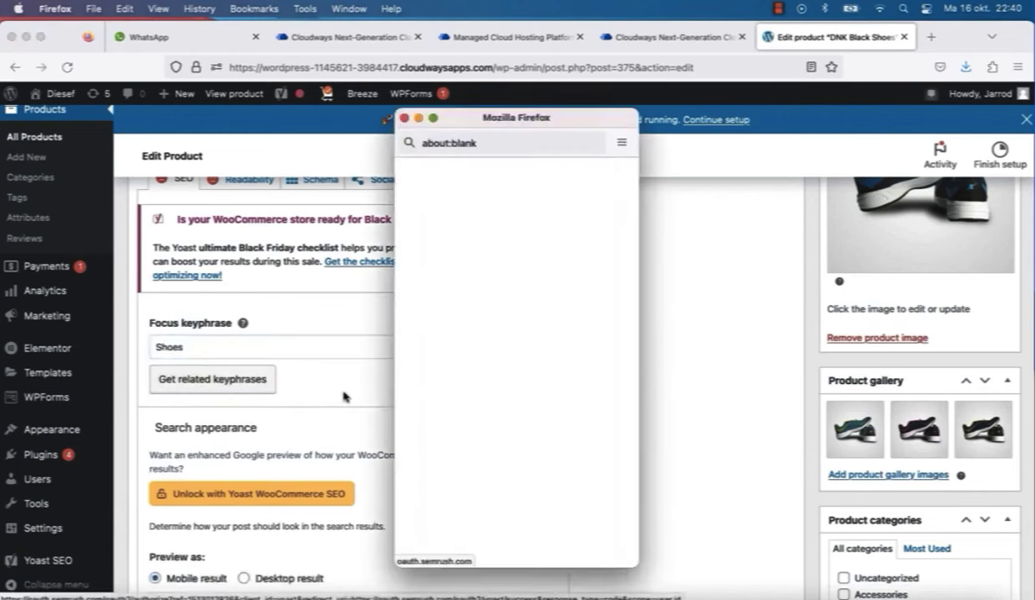
{"action": "left_click", "coordinate": [404, 118]}
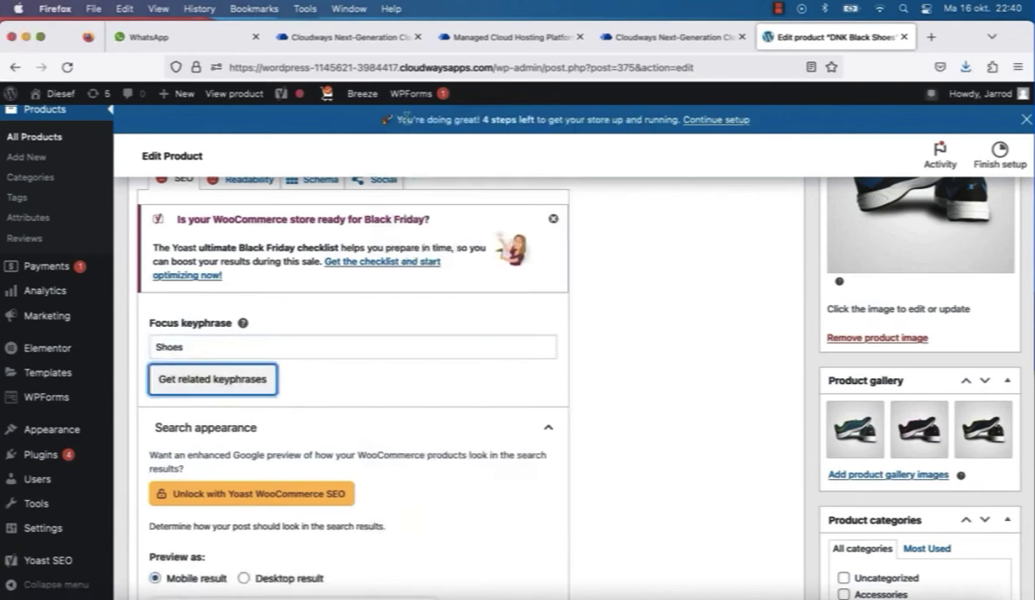
Step: Replace the product's slug in the Yoast SEO search appearance settings with "New Shoes"
{"action": "scroll", "coordinate": [406, 375], "scroll_direction": "down", "scroll_amount": 5}
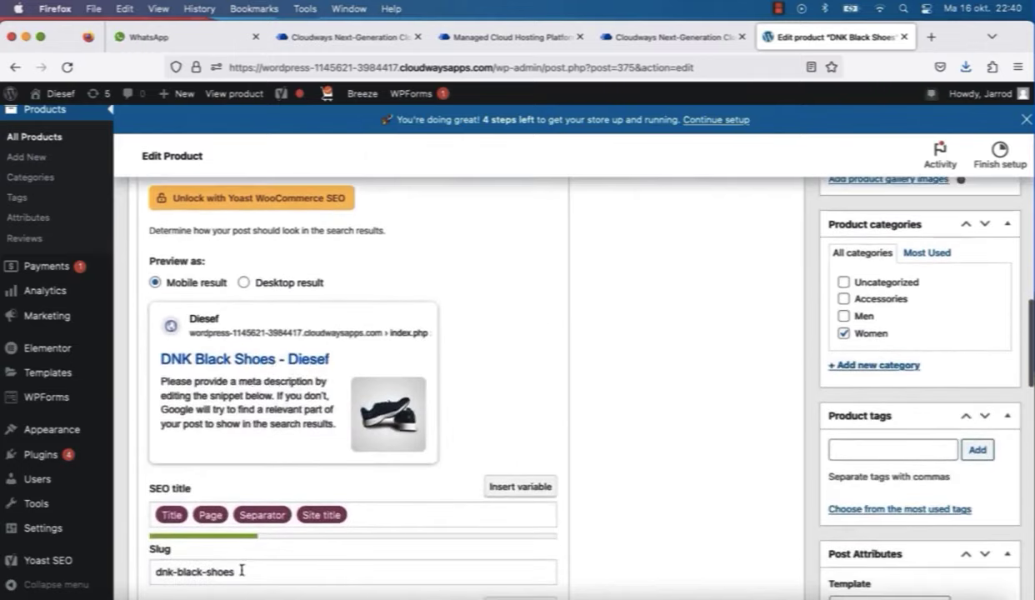
{"action": "left_click_drag", "start_coordinate": [241, 571], "coordinate": [123, 571]}
{"action": "key", "text": "BackSpace"}
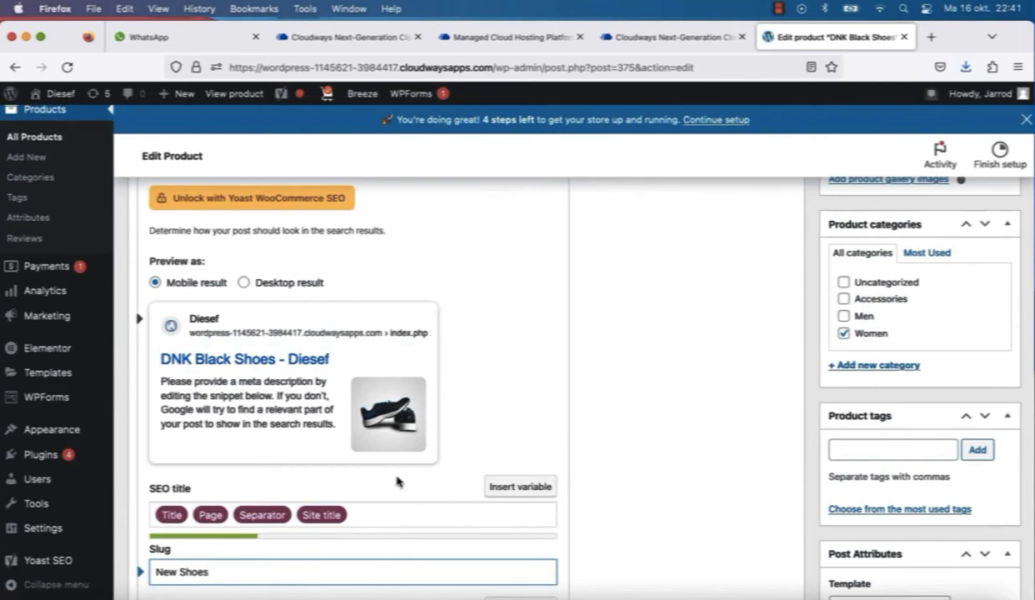
Step: Enter "New product description for search engine buy here now! Discount" as the product's Yoast SEO meta description
{"action": "scroll", "coordinate": [395, 500], "scroll_direction": "down", "scroll_amount": 3}
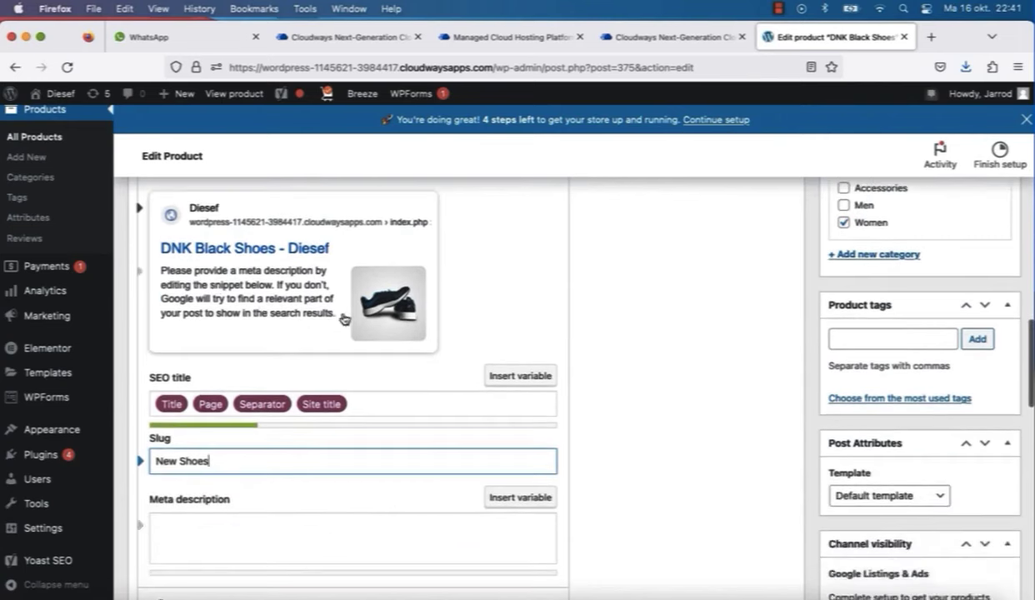
{"action": "left_click", "coordinate": [210, 527]}
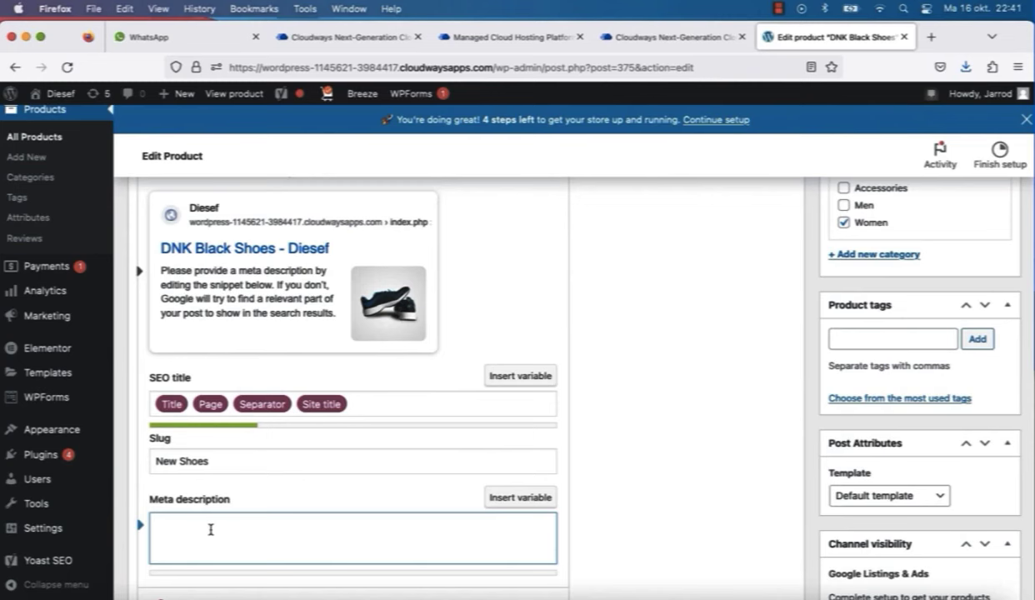
{"action": "type", "text": "N"}
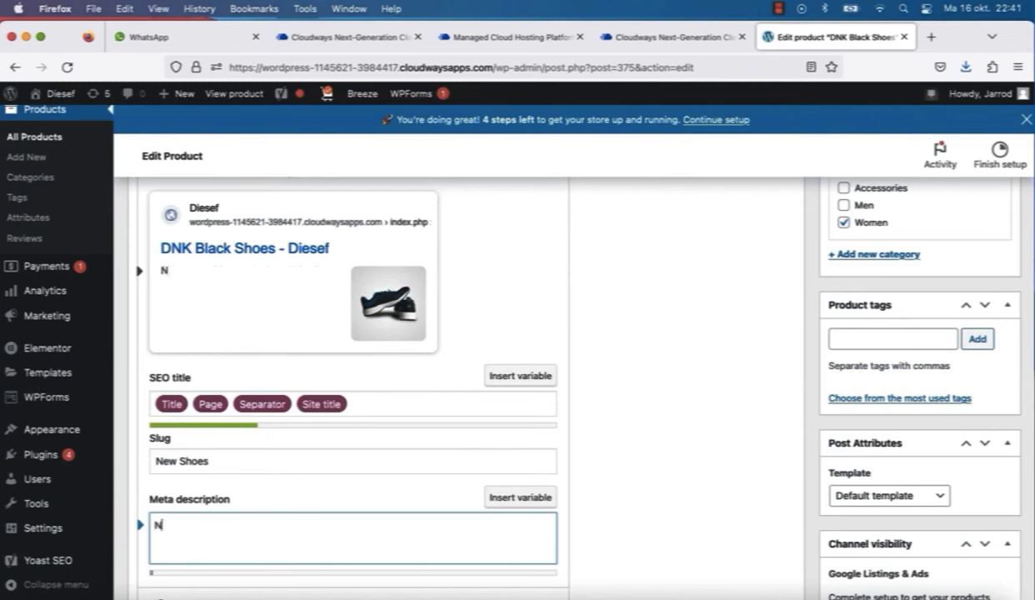
{"action": "type", "text": "ew prod"}
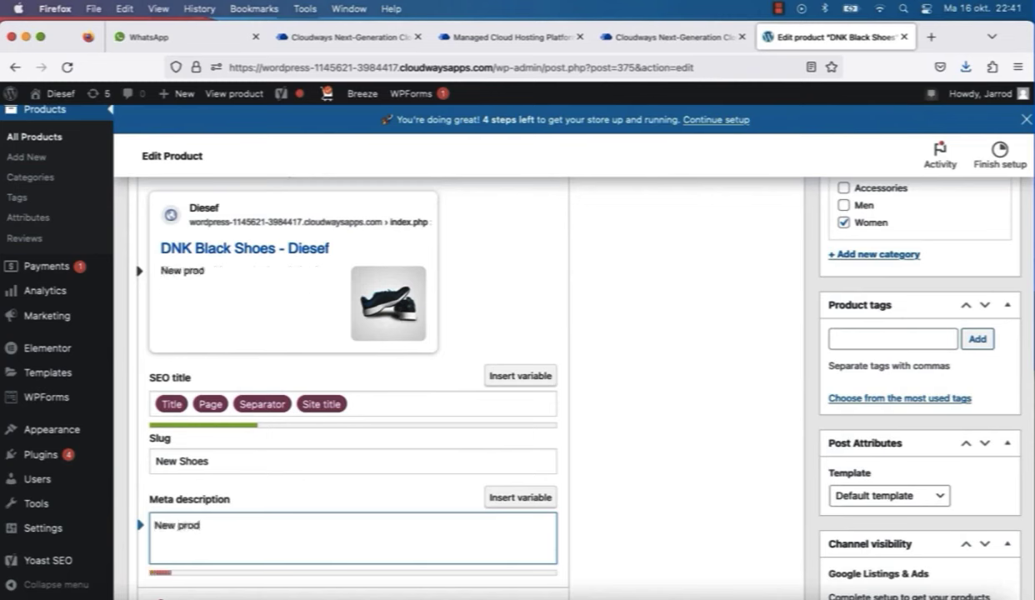
{"action": "type", "text": "uct descrip"}
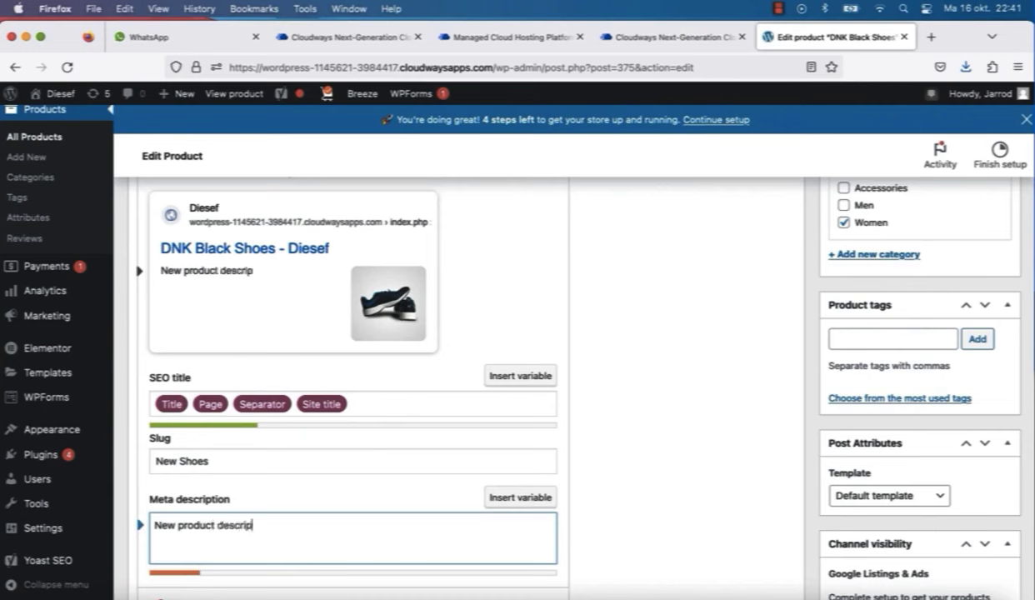
{"action": "type", "text": "tion for search"}
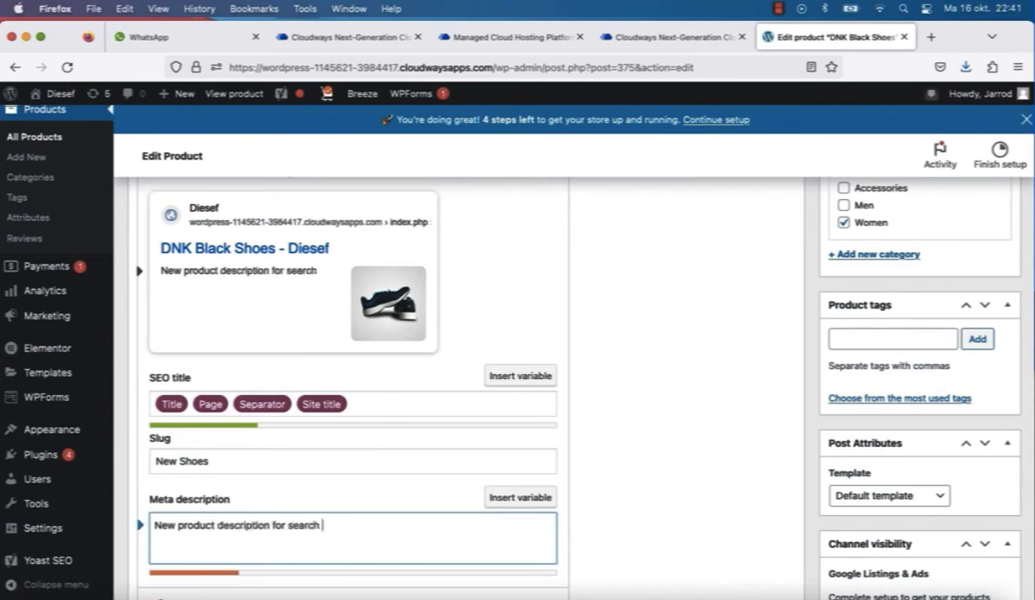
{"action": "type", "text": " engine"}
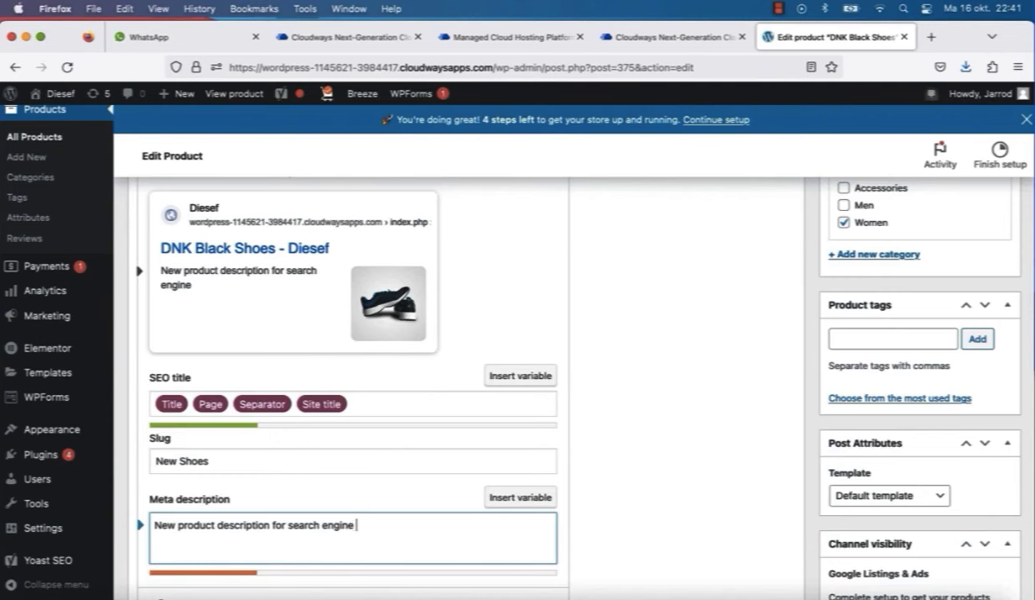
{"action": "type", "text": " buy he"}
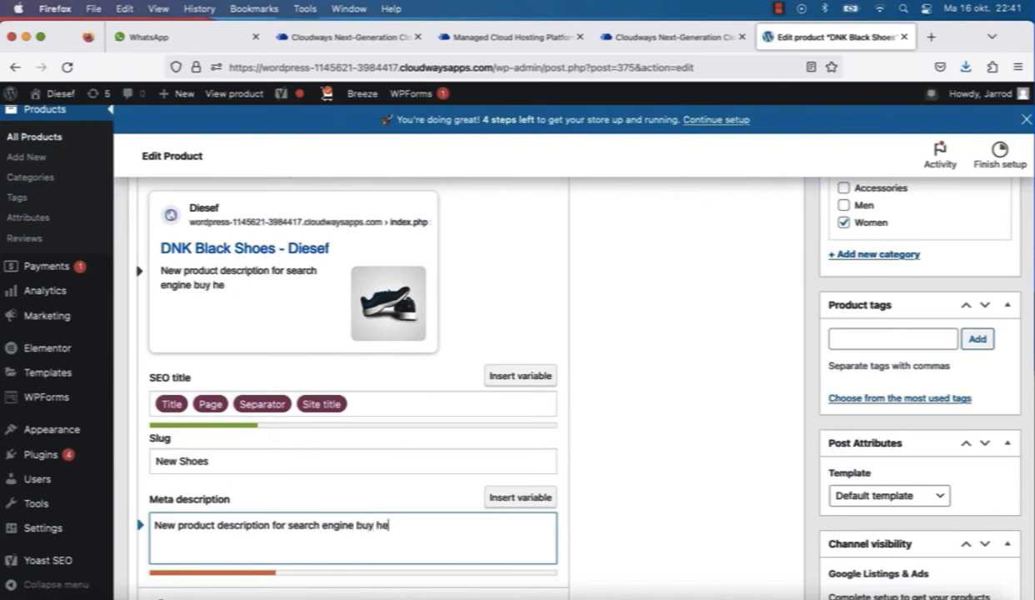
{"action": "type", "text": "re now!"}
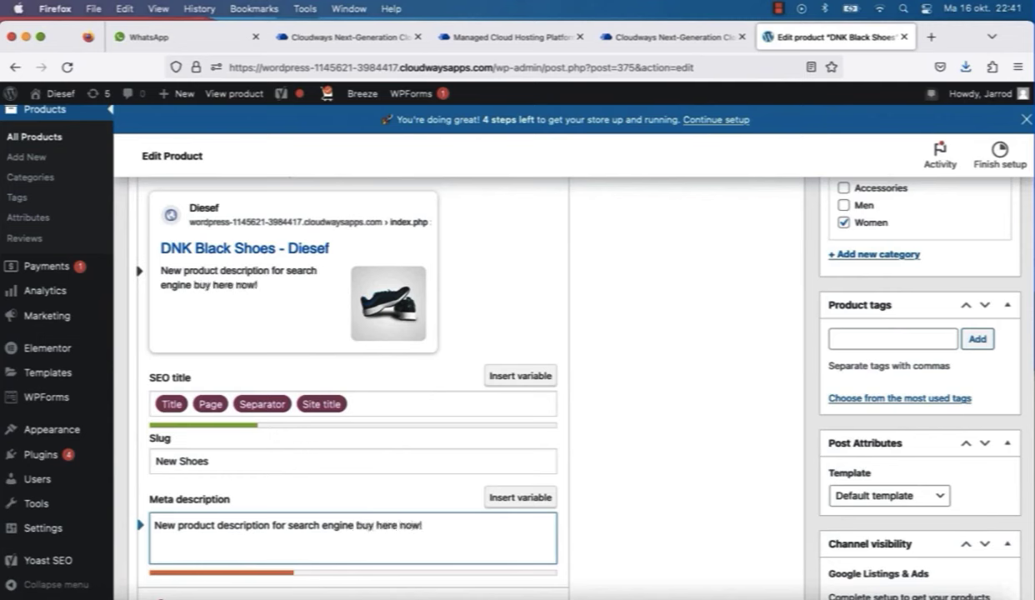
{"action": "type", "text": " Discount"}
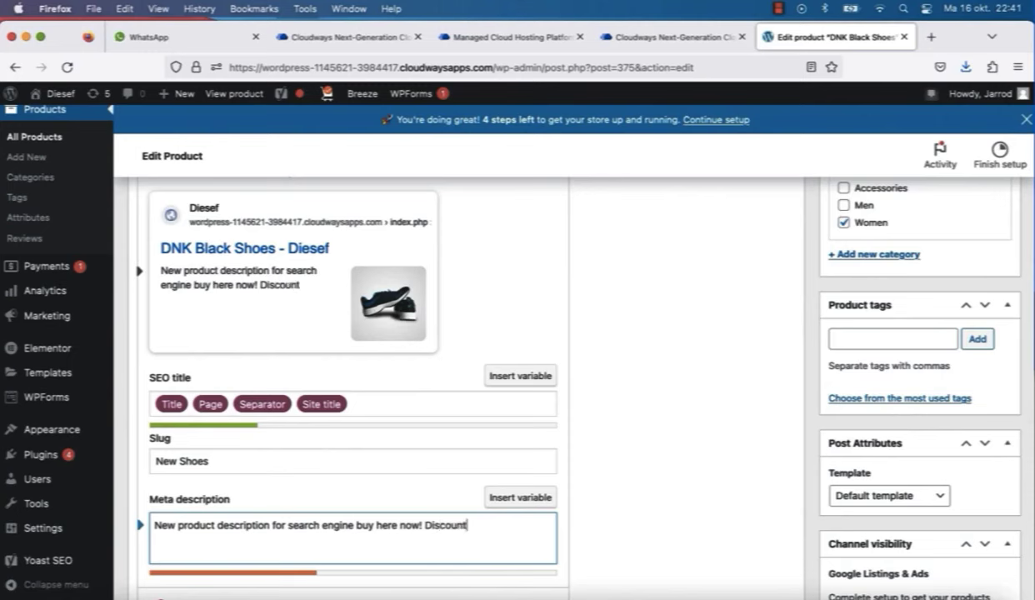
Step: Expand the related keyphrase section in Yoast SEO and review the product data, short description and reviews sections
{"action": "scroll", "coordinate": [353, 510], "scroll_direction": "down", "scroll_amount": 10}
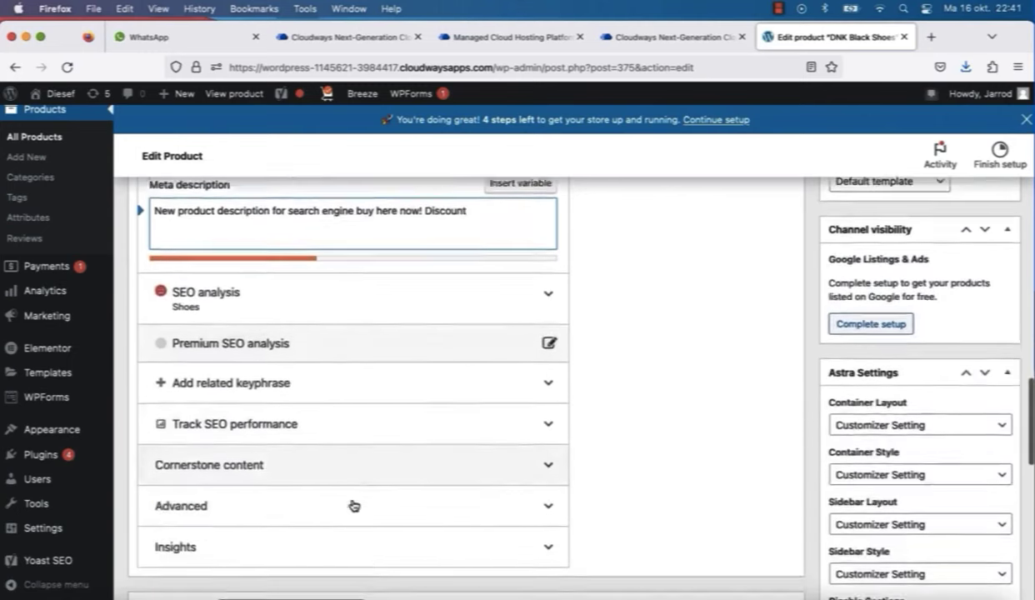
{"action": "left_click", "coordinate": [241, 283]}
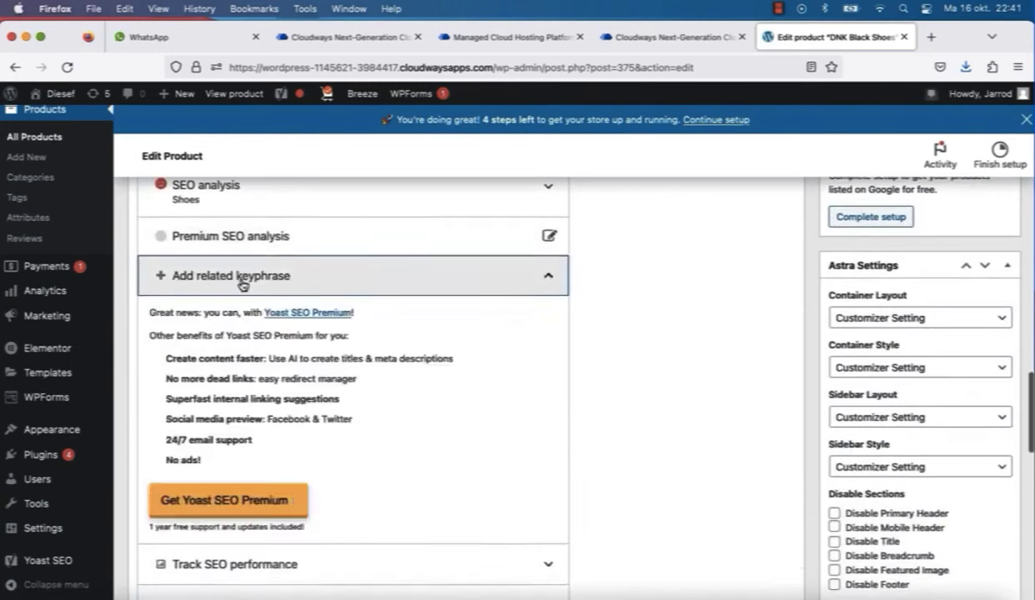
{"action": "scroll", "coordinate": [317, 344], "scroll_direction": "down", "scroll_amount": 5}
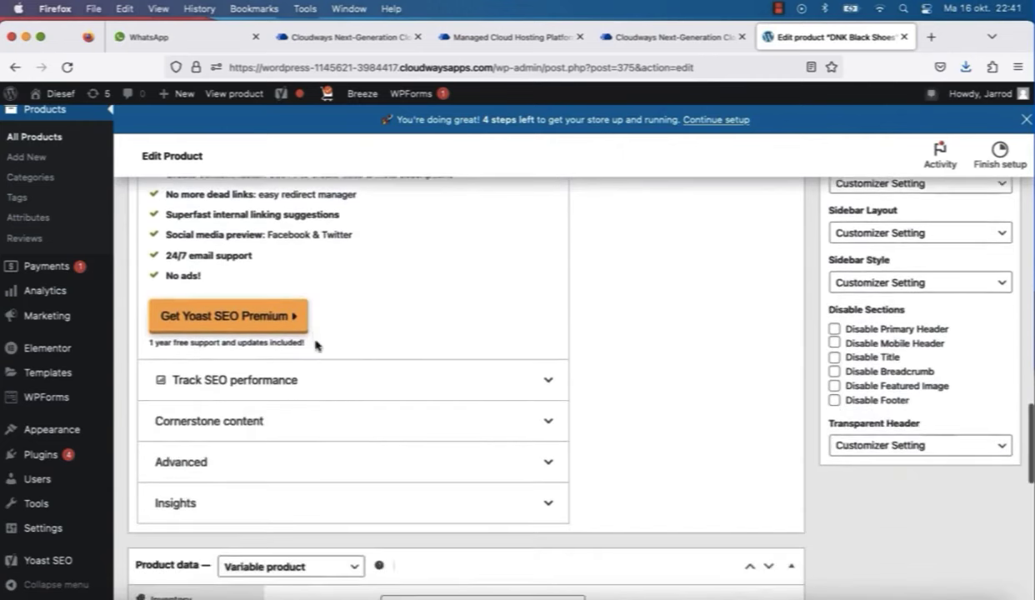
{"action": "scroll", "coordinate": [354, 419], "scroll_direction": "down", "scroll_amount": 12}
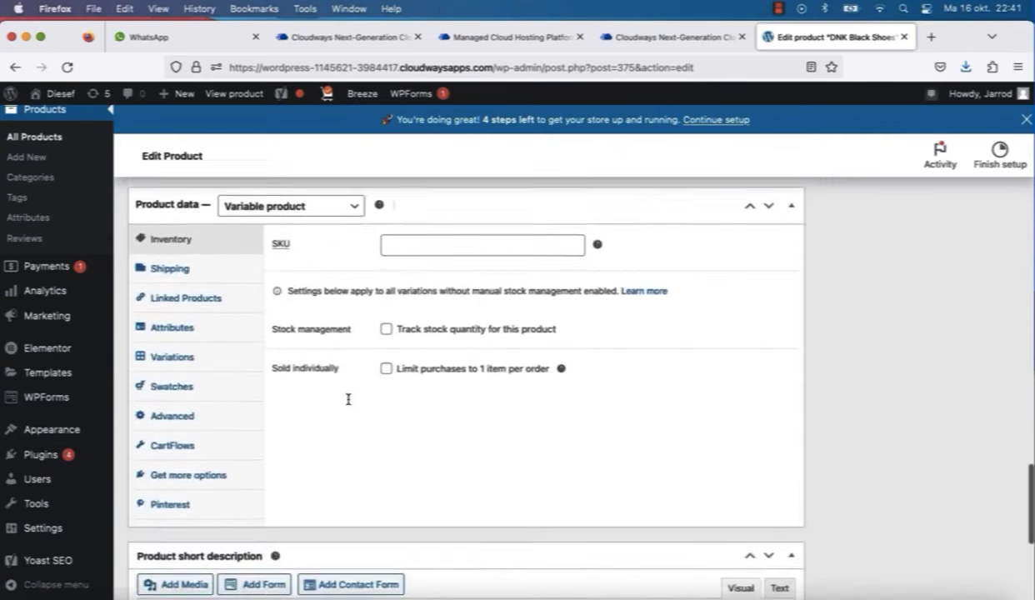
{"action": "scroll", "coordinate": [348, 403], "scroll_direction": "down", "scroll_amount": 5}
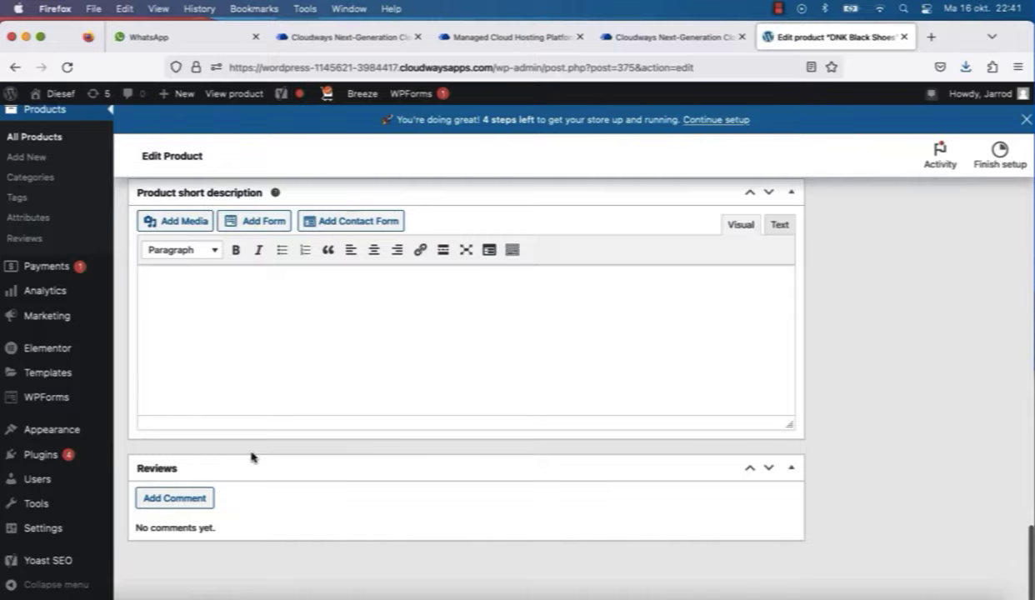
Step: Rename the DNK Black Shoes product to "New Shoes" and update the product
{"action": "scroll", "coordinate": [253, 457], "scroll_direction": "up", "scroll_amount": 20}
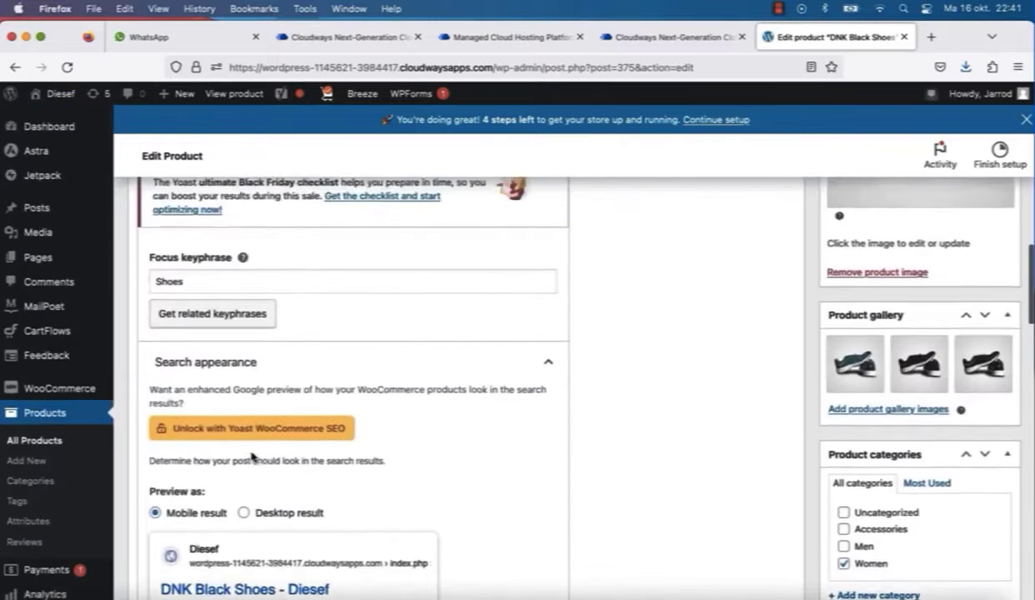
{"action": "scroll", "coordinate": [253, 456], "scroll_direction": "up", "scroll_amount": 10}
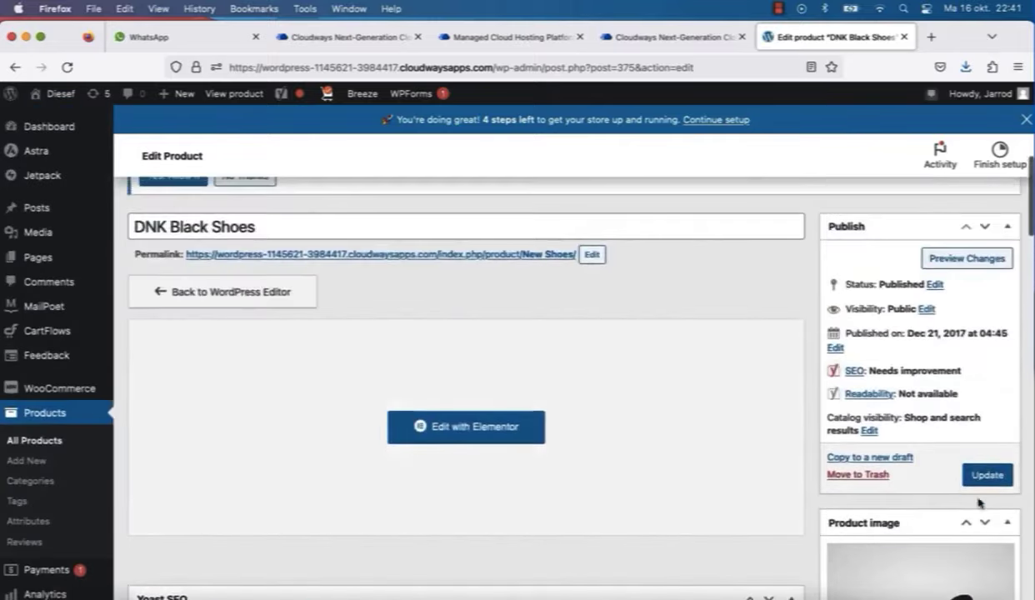
{"action": "left_click", "coordinate": [279, 213]}
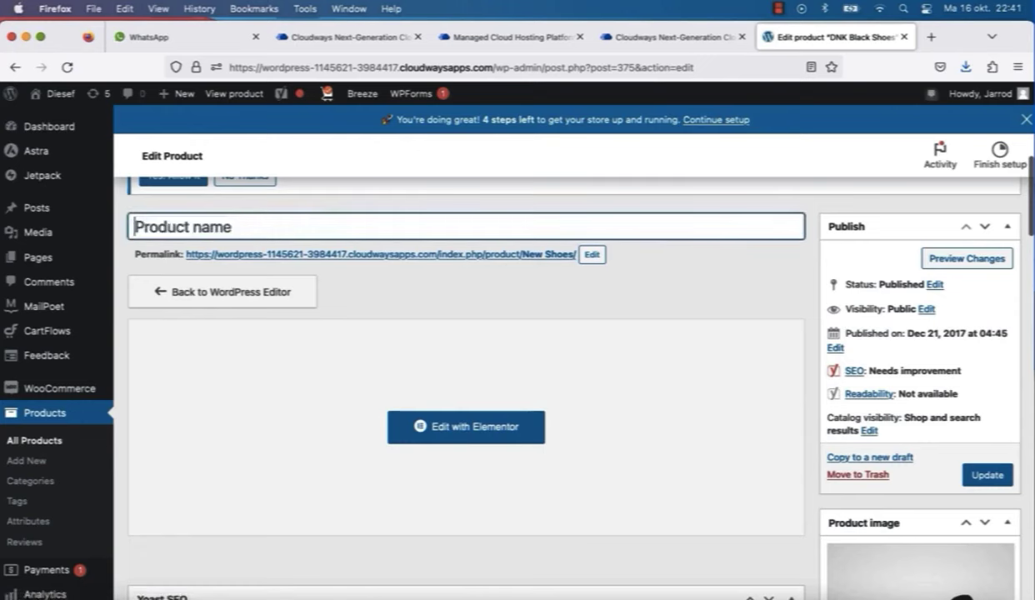
{"action": "type", "text": "Ne"}
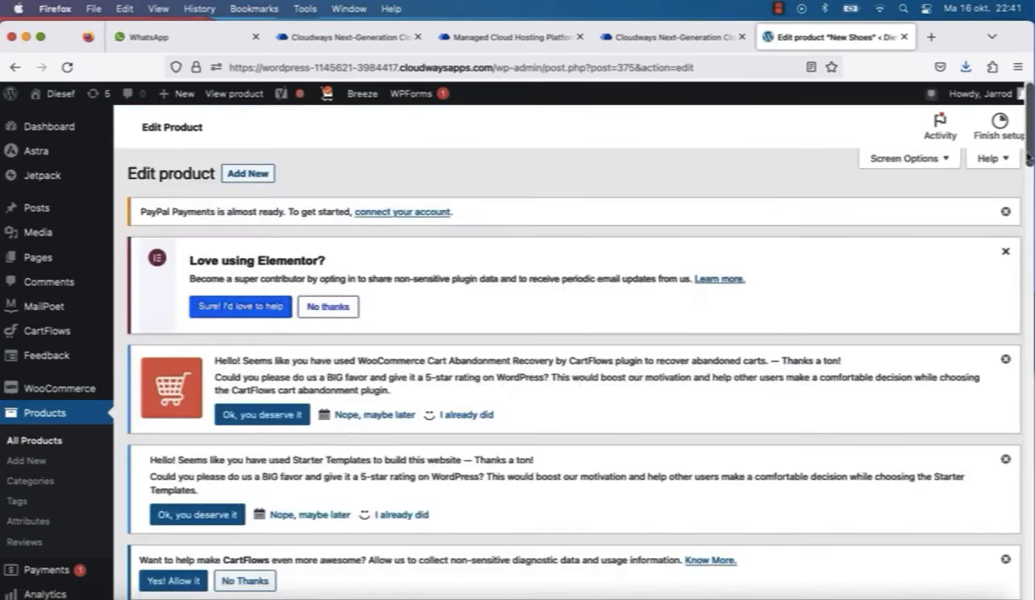
{"action": "left_click_drag", "start_coordinate": [1030, 157], "coordinate": [1030, 293]}
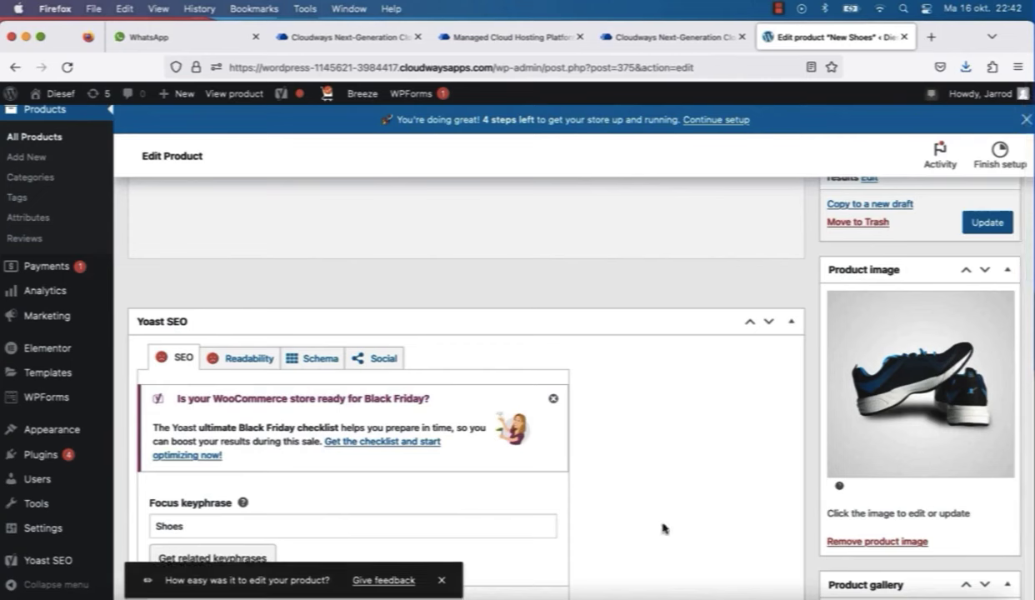
{"action": "left_click", "coordinate": [723, 598]}
{"action": "right_click", "coordinate": [723, 596]}
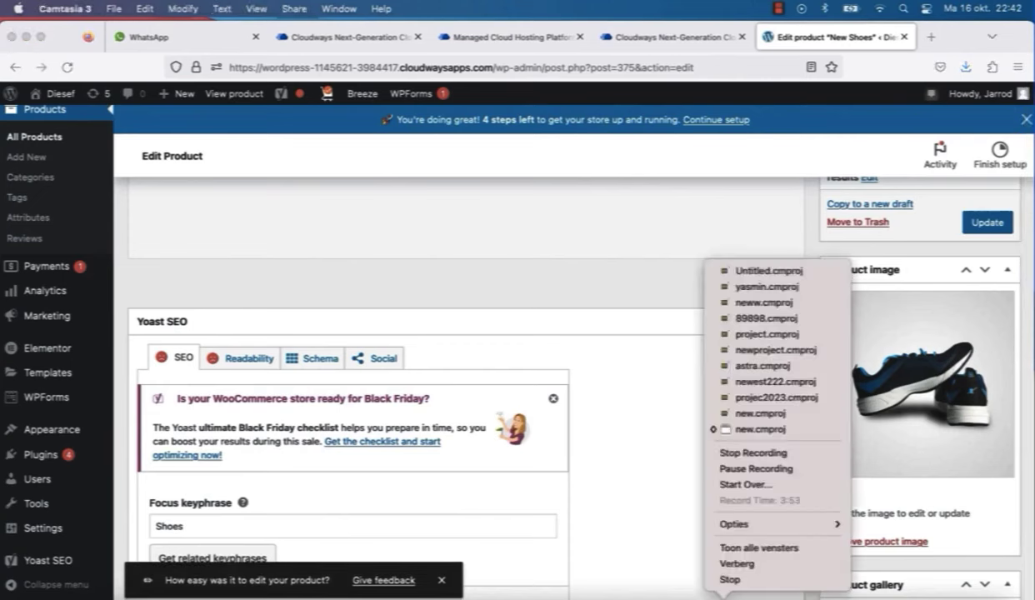
{"action": "left_click", "coordinate": [724, 469]}
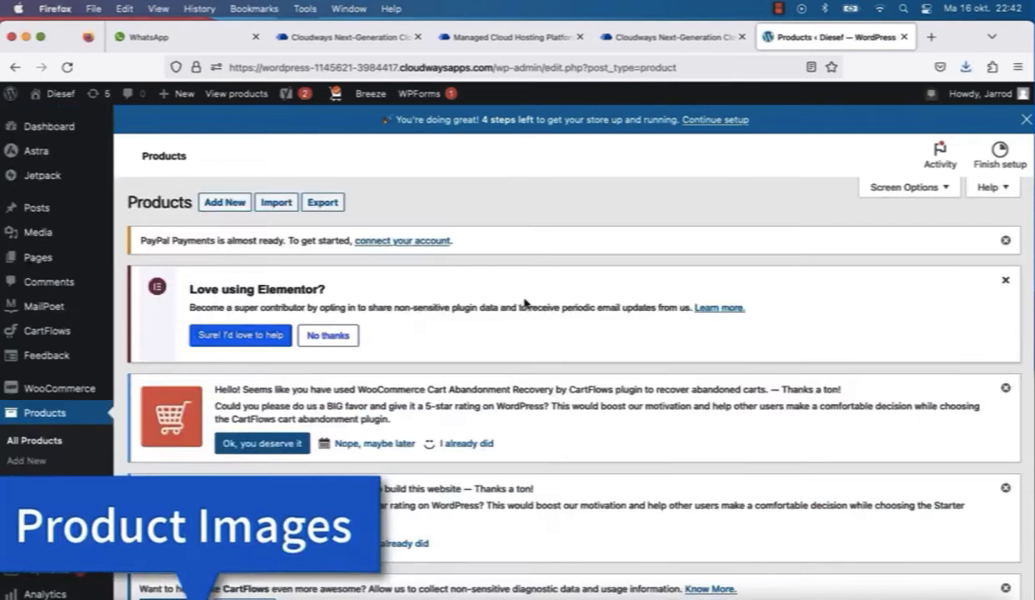
Step: Open the New Shoes product from the product list and start editing it with Elementor
{"action": "scroll", "coordinate": [525, 320], "scroll_direction": "down", "scroll_amount": 5}
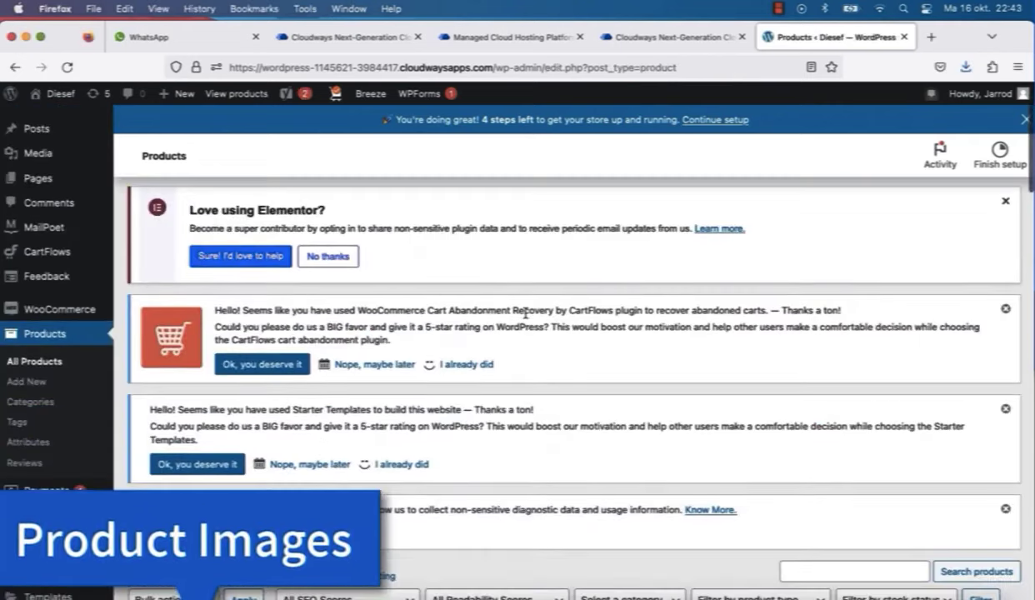
{"action": "scroll", "coordinate": [525, 315], "scroll_direction": "down", "scroll_amount": 4}
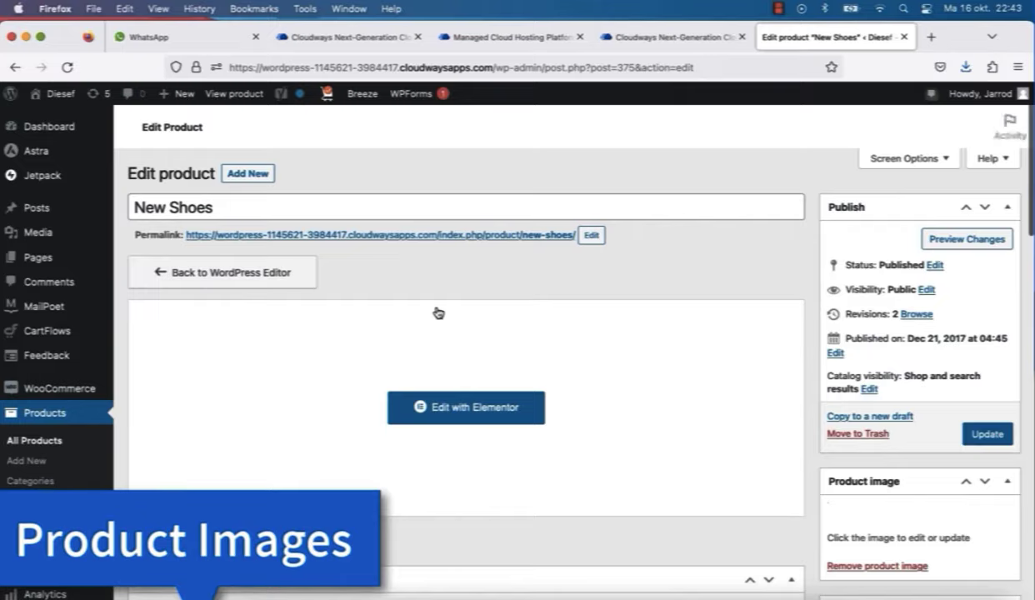
{"action": "scroll", "coordinate": [438, 313], "scroll_direction": "down", "scroll_amount": 10}
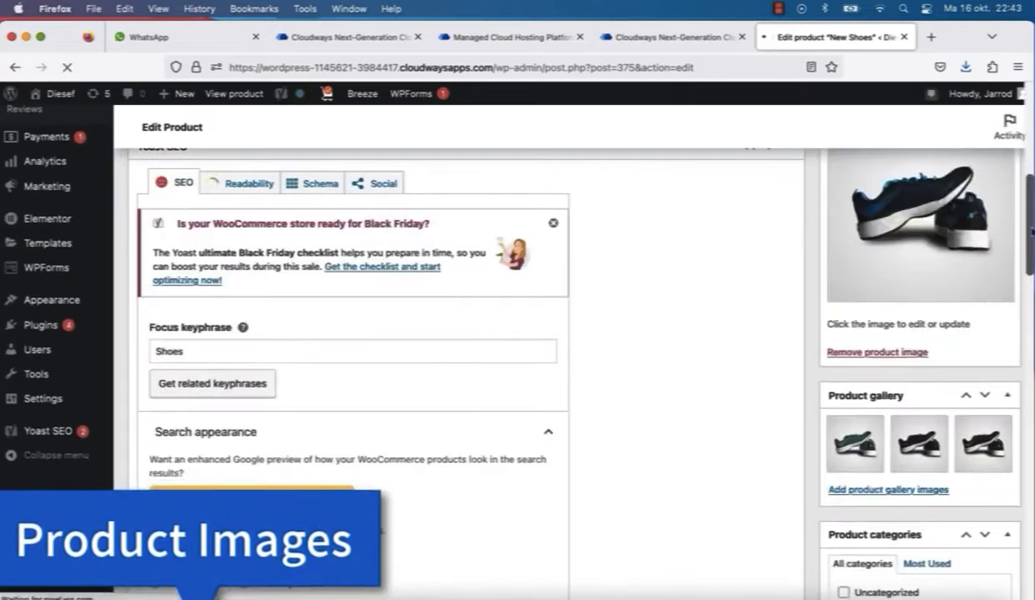
{"action": "left_click_drag", "start_coordinate": [1033, 231], "coordinate": [1032, 259]}
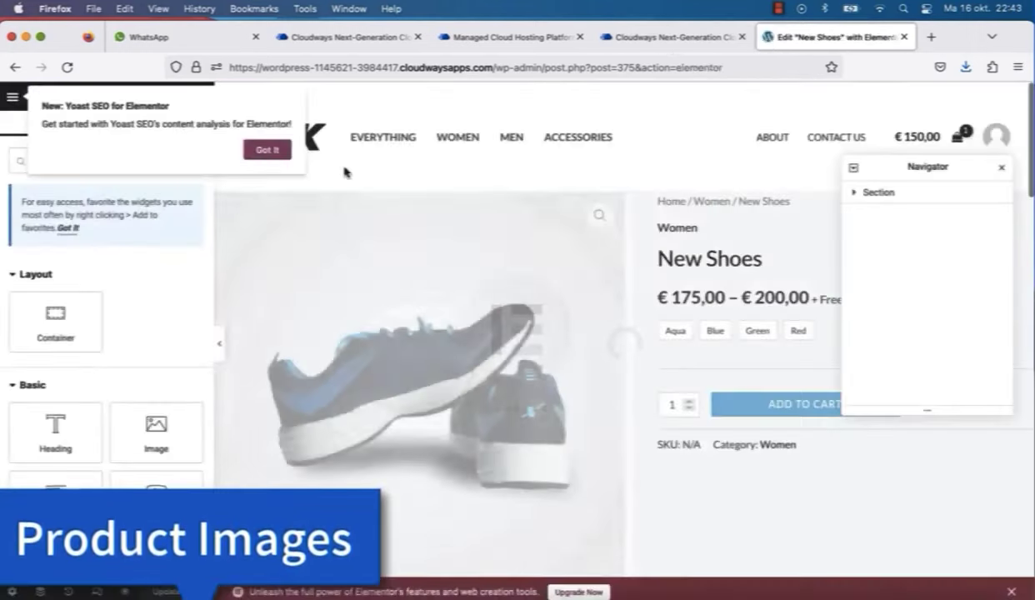
Step: Dismiss the Yoast SEO for Elementor notice, view the New Shoes product images and hide the widget panel
{"action": "scroll", "coordinate": [333, 175], "scroll_direction": "down", "scroll_amount": 10}
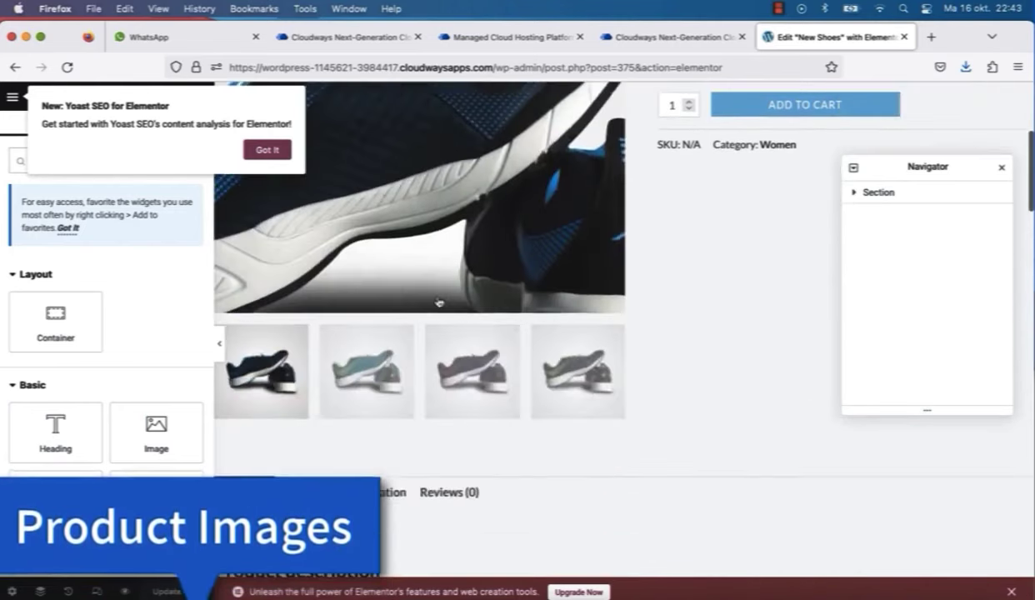
{"action": "left_click", "coordinate": [261, 162]}
{"action": "scroll", "coordinate": [428, 497], "scroll_direction": "up", "scroll_amount": 5}
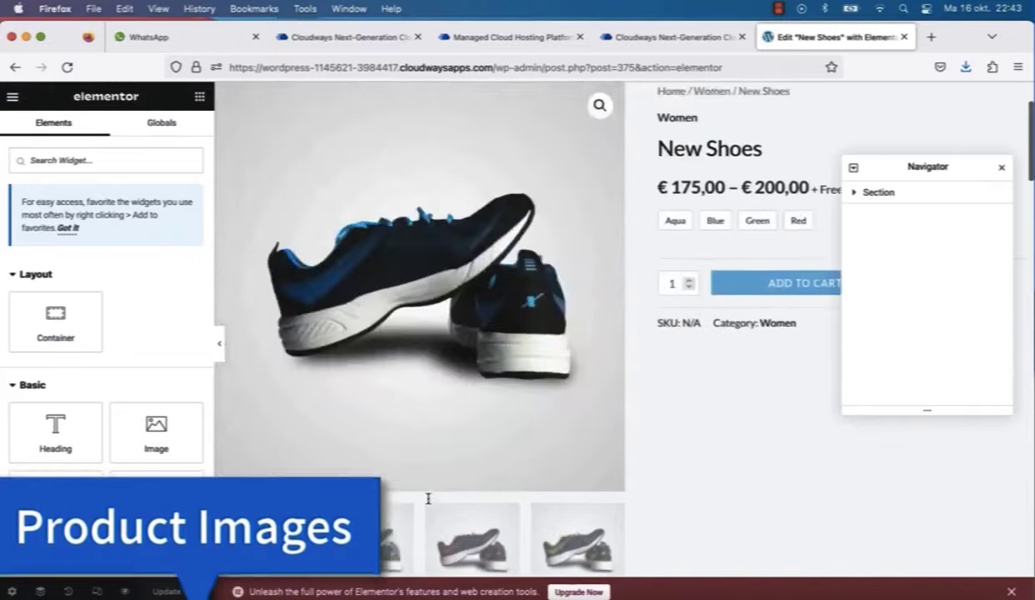
{"action": "scroll", "coordinate": [428, 498], "scroll_direction": "up", "scroll_amount": 2}
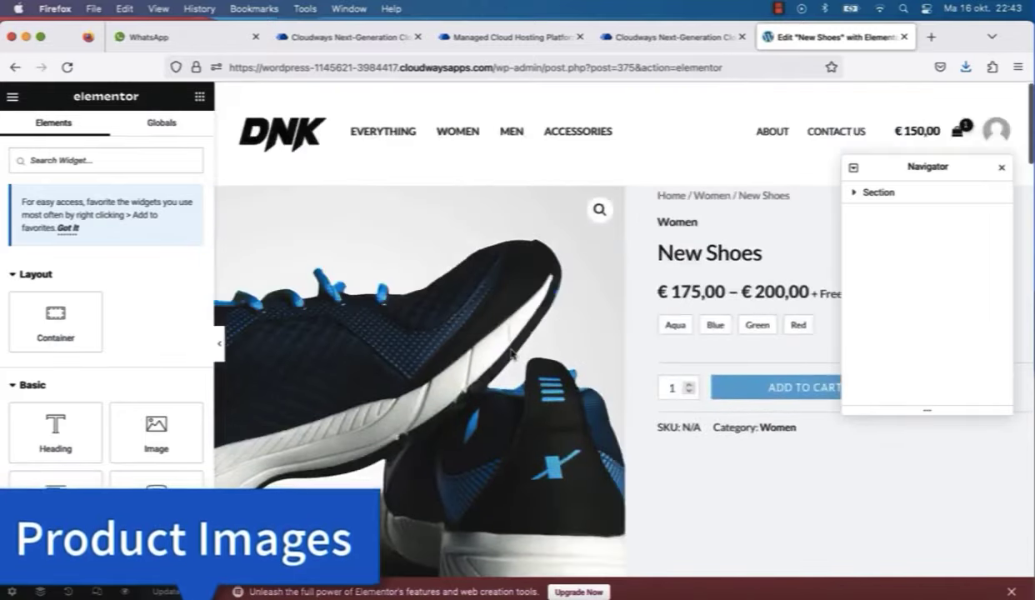
{"action": "left_click", "coordinate": [219, 343]}
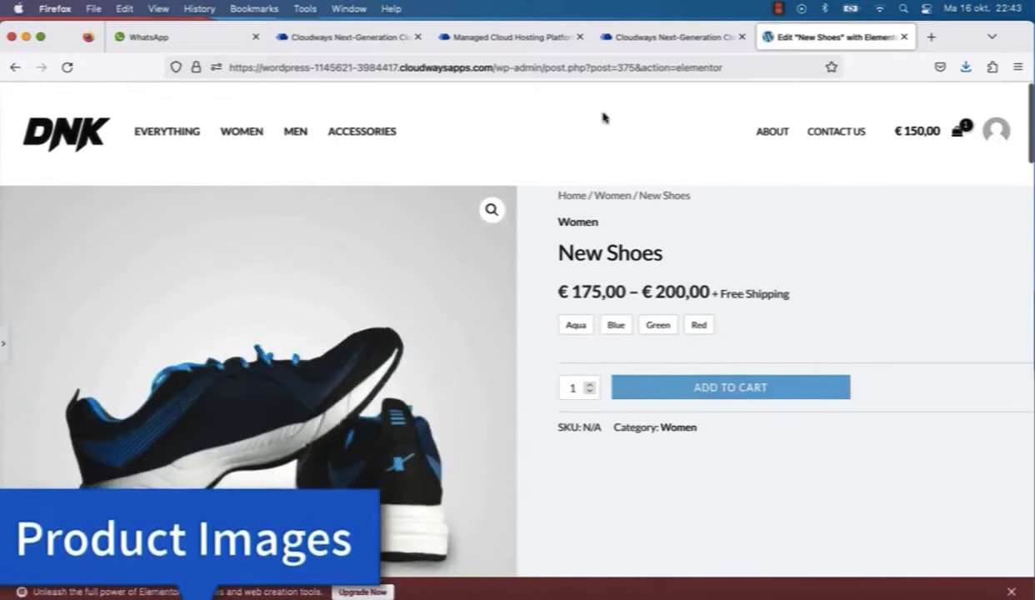
Step: Open the site's WordPress admin dashboard in a new browser tab and look through it
{"action": "right_click", "coordinate": [21, 64]}
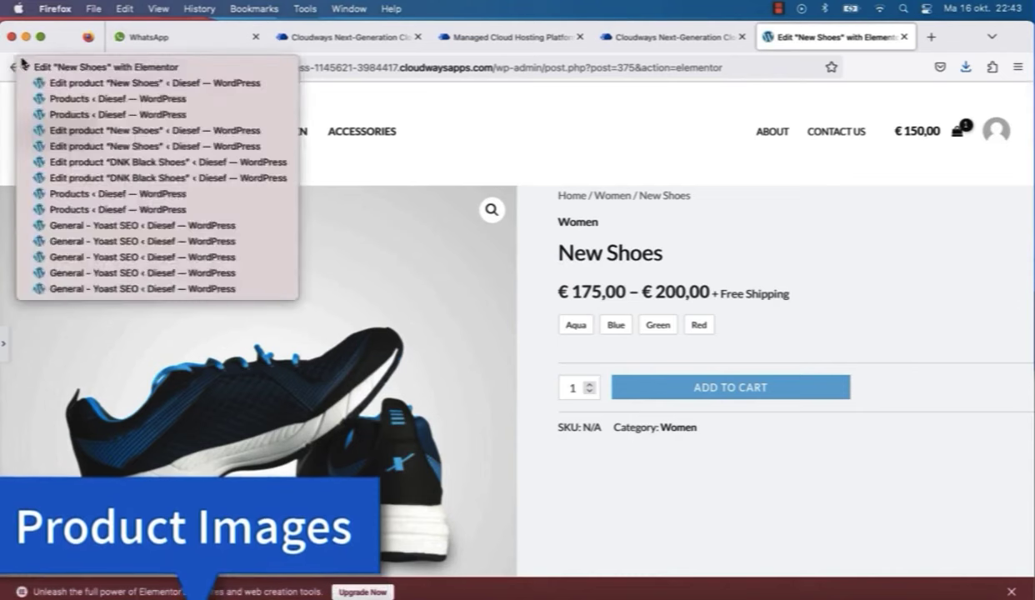
{"action": "left_click", "coordinate": [512, 183]}
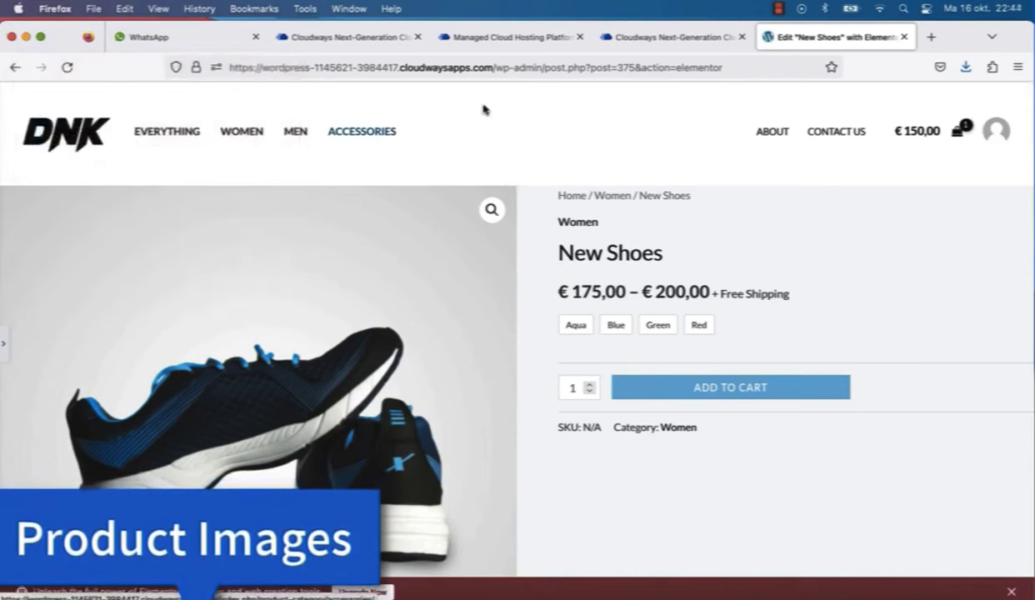
{"action": "left_click", "coordinate": [440, 66]}
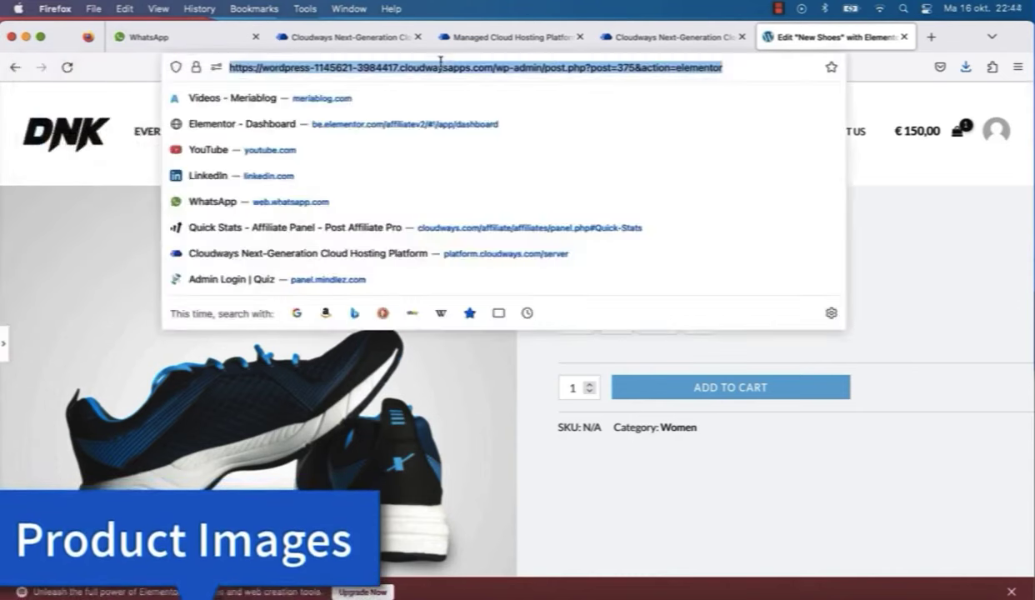
{"action": "left_click", "coordinate": [929, 37]}
{"action": "key", "text": "Return"}
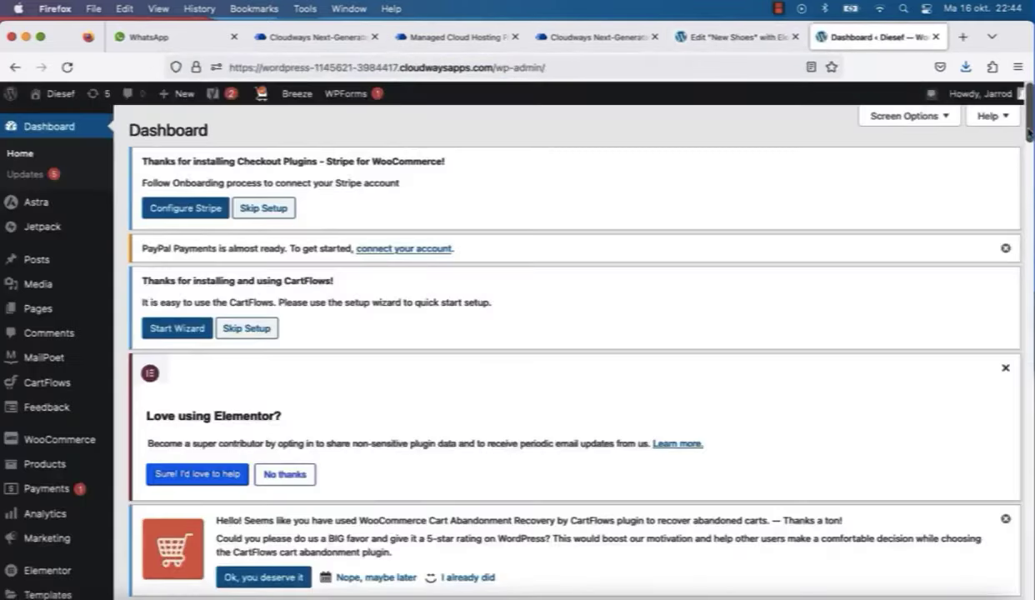
{"action": "scroll", "coordinate": [575, 342], "scroll_direction": "down", "scroll_amount": 15}
{"action": "scroll", "coordinate": [574, 342], "scroll_direction": "up", "scroll_amount": 5}
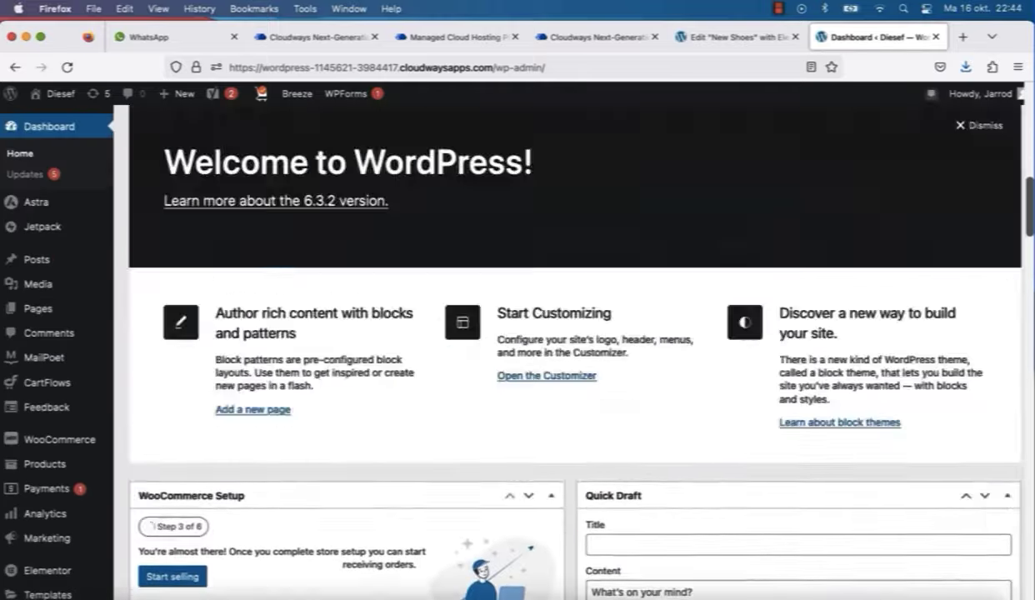
Step: Go to the store's full product list and open the New Shoes product for editing
{"action": "scroll", "coordinate": [575, 342], "scroll_direction": "up", "scroll_amount": 5}
{"action": "mouse_move", "coordinate": [39, 465]}
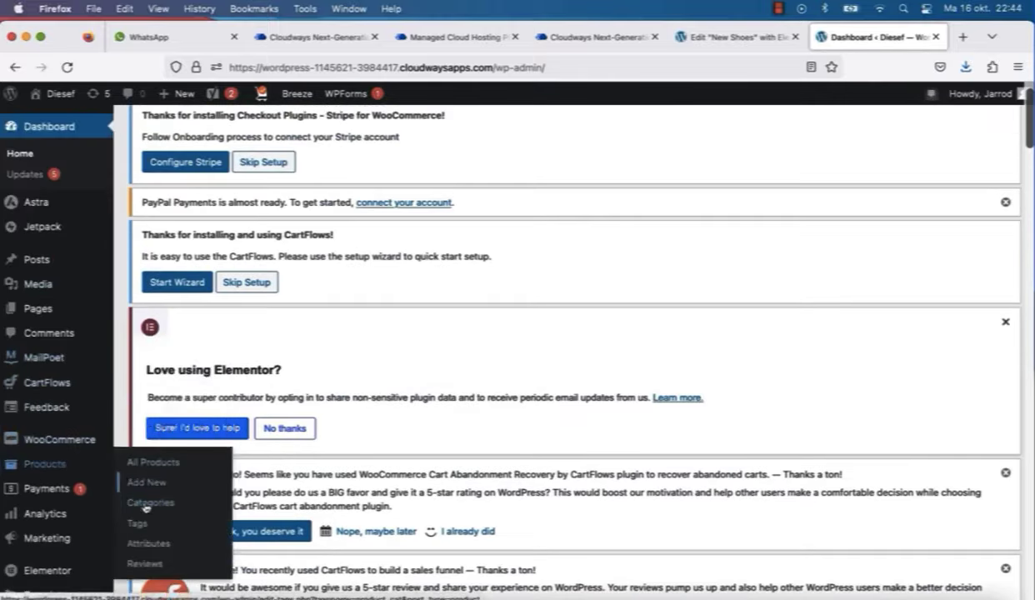
{"action": "left_click", "coordinate": [140, 472]}
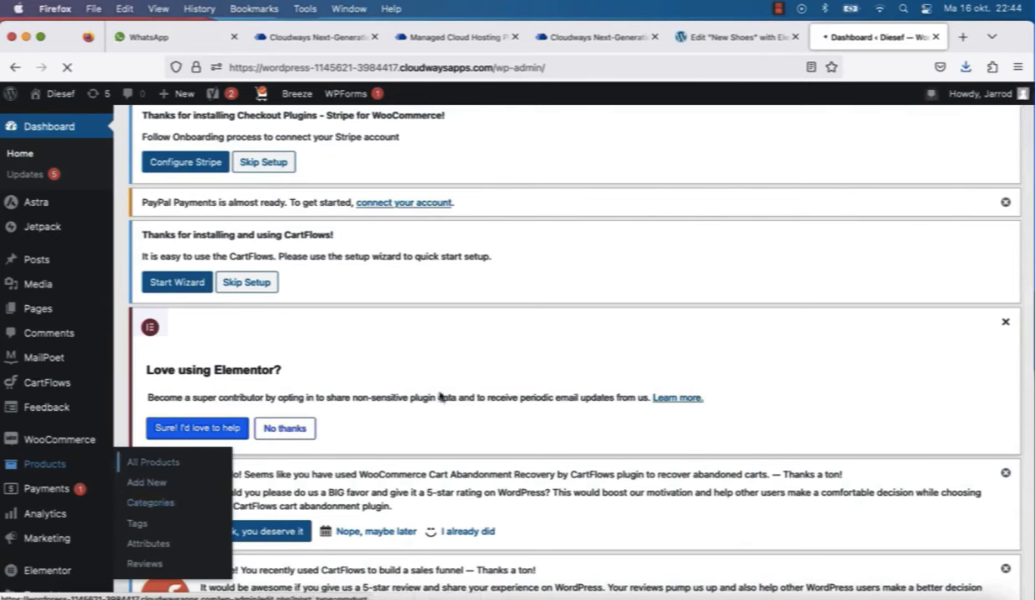
{"action": "left_click", "coordinate": [688, 46]}
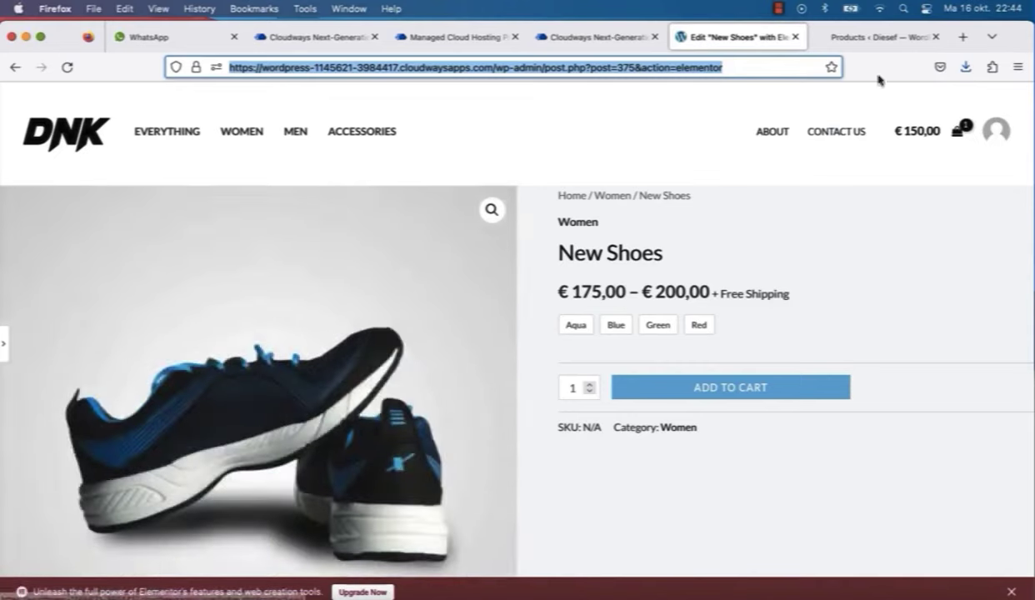
{"action": "left_click", "coordinate": [871, 38]}
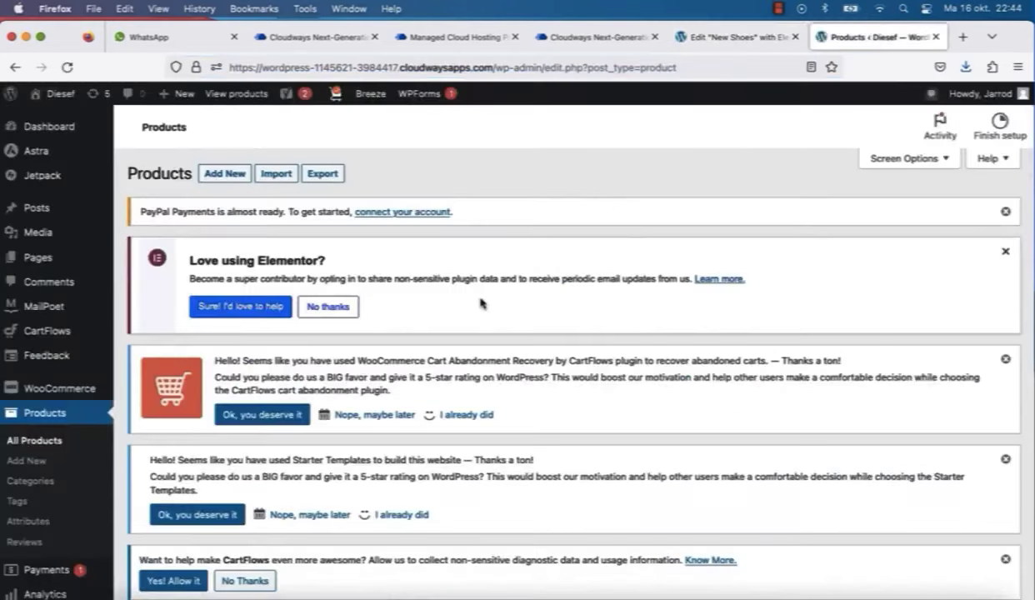
{"action": "scroll", "coordinate": [470, 300], "scroll_direction": "down", "scroll_amount": 10}
{"action": "scroll", "coordinate": [478, 310], "scroll_direction": "up", "scroll_amount": 3}
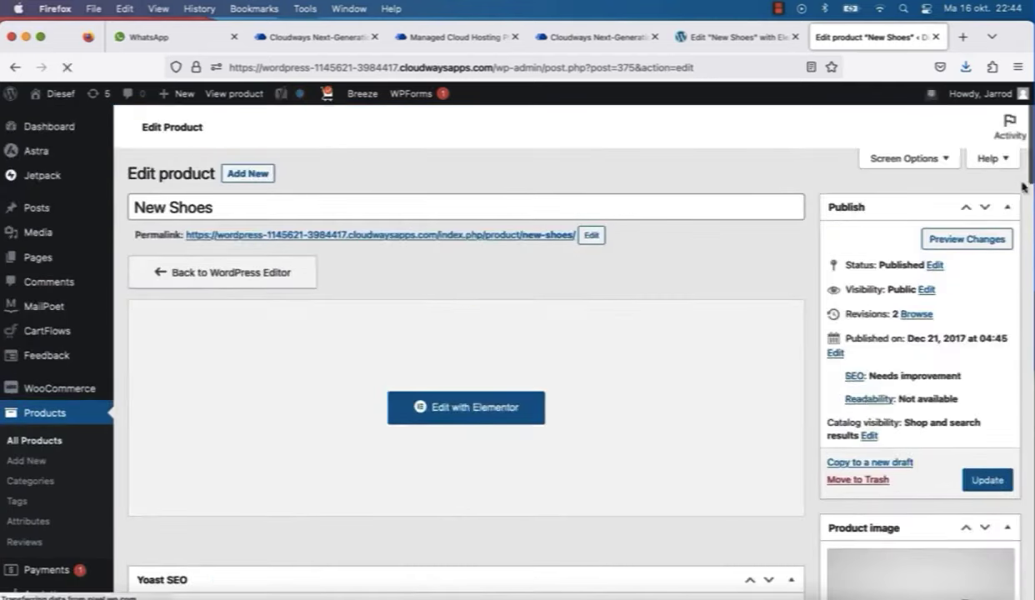
Step: Add the black hoodie image product-hoodie1.jpg from the media library to the New Shoes product gallery
{"action": "scroll", "coordinate": [1029, 174], "scroll_direction": "down", "scroll_amount": 5}
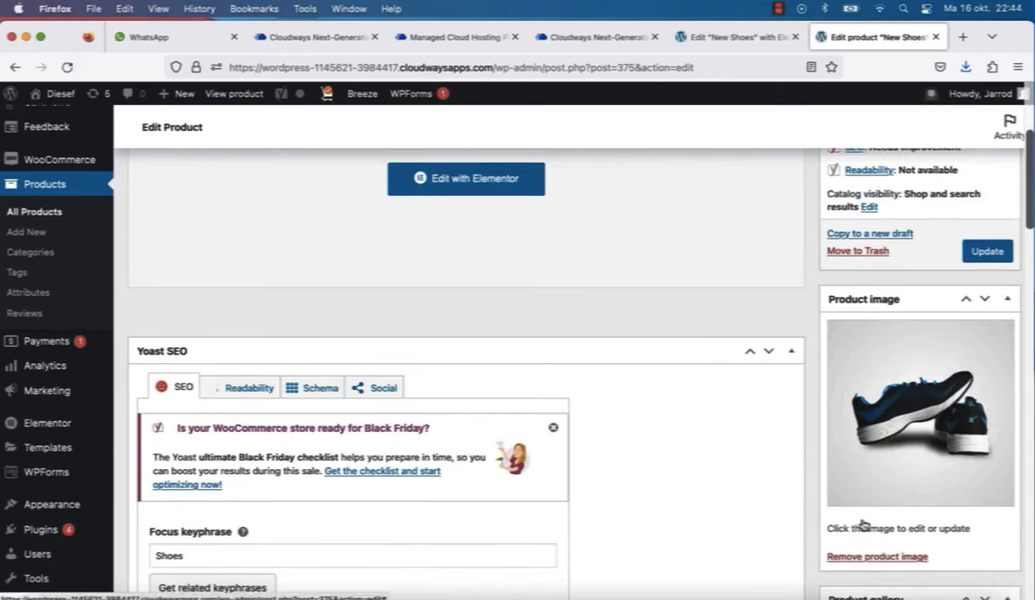
{"action": "scroll", "coordinate": [864, 524], "scroll_direction": "up", "scroll_amount": 10}
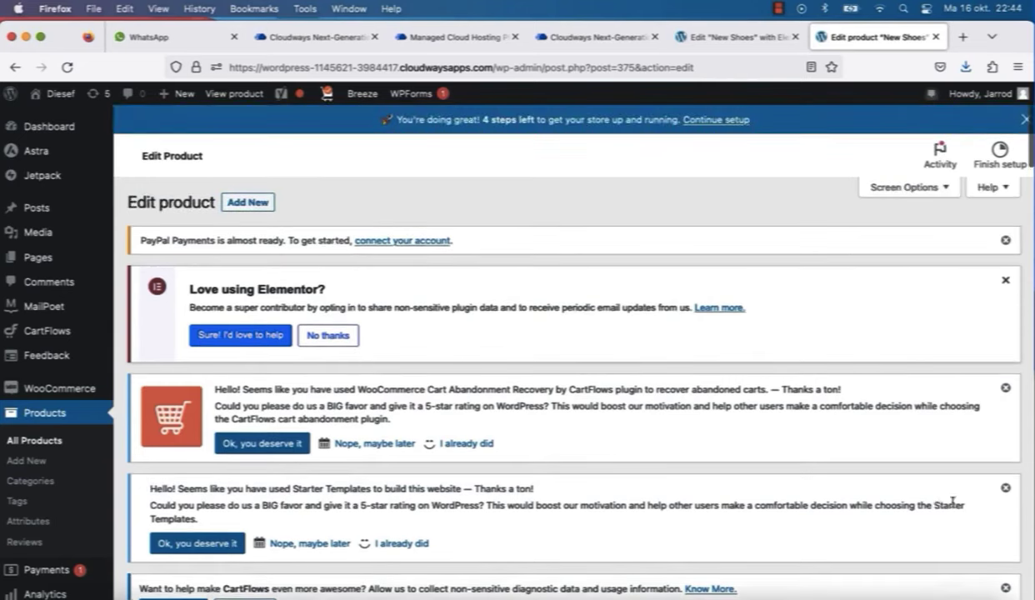
{"action": "scroll", "coordinate": [952, 501], "scroll_direction": "down", "scroll_amount": 15}
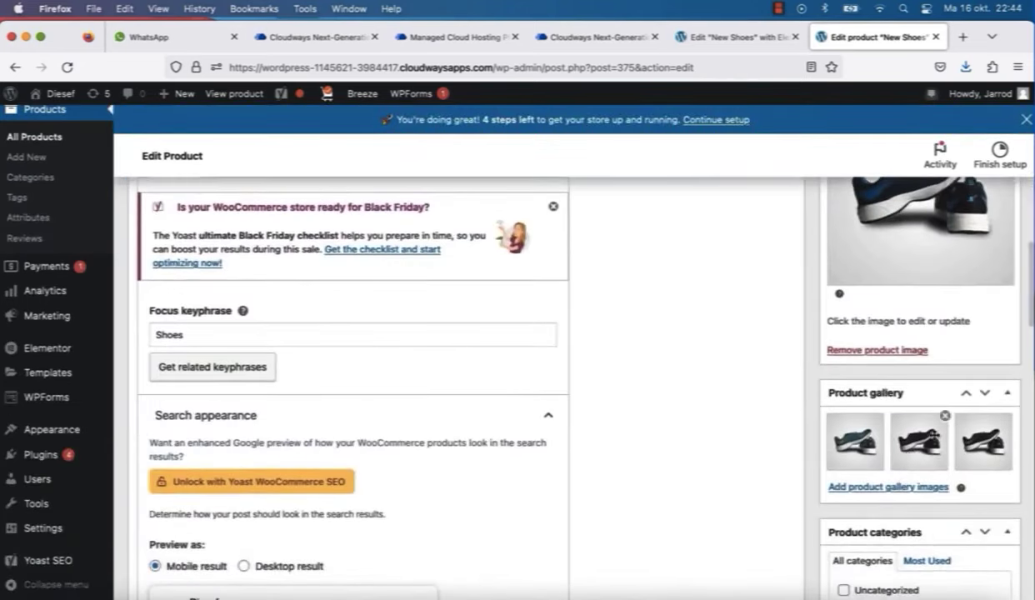
{"action": "left_click", "coordinate": [920, 488]}
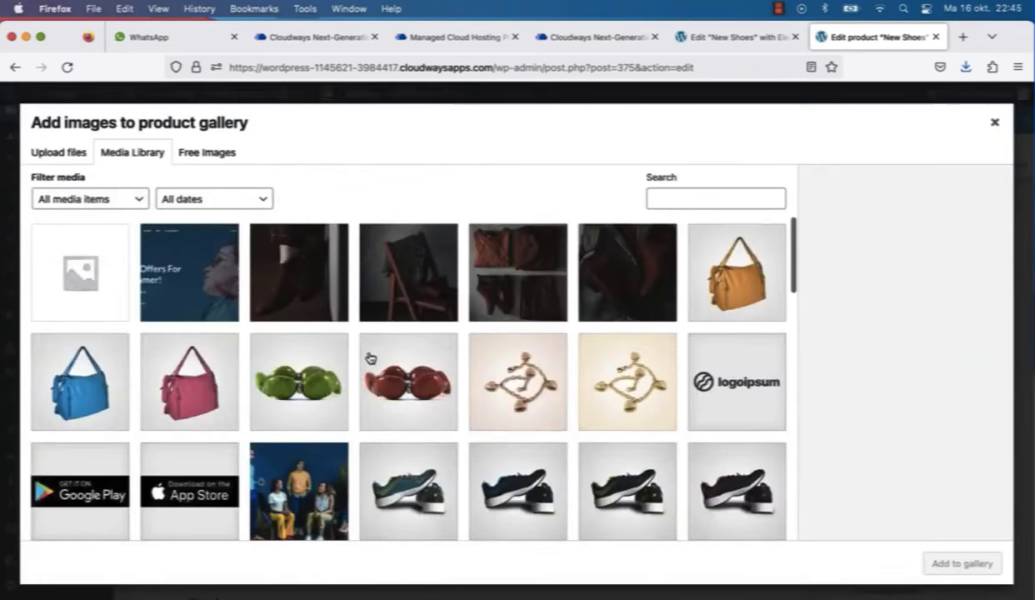
{"action": "scroll", "coordinate": [386, 426], "scroll_direction": "down", "scroll_amount": 10}
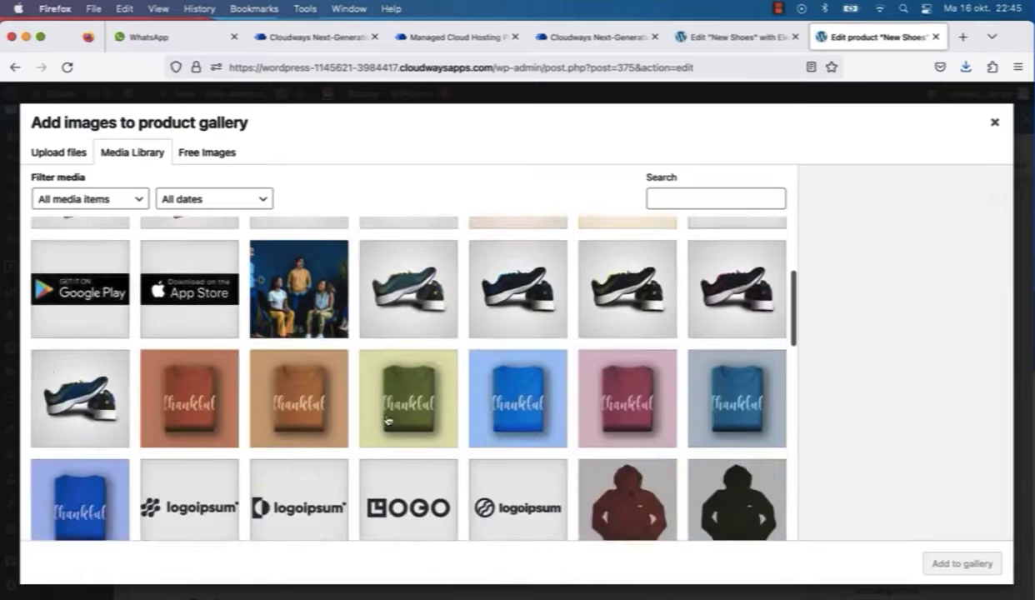
{"action": "left_click", "coordinate": [688, 325]}
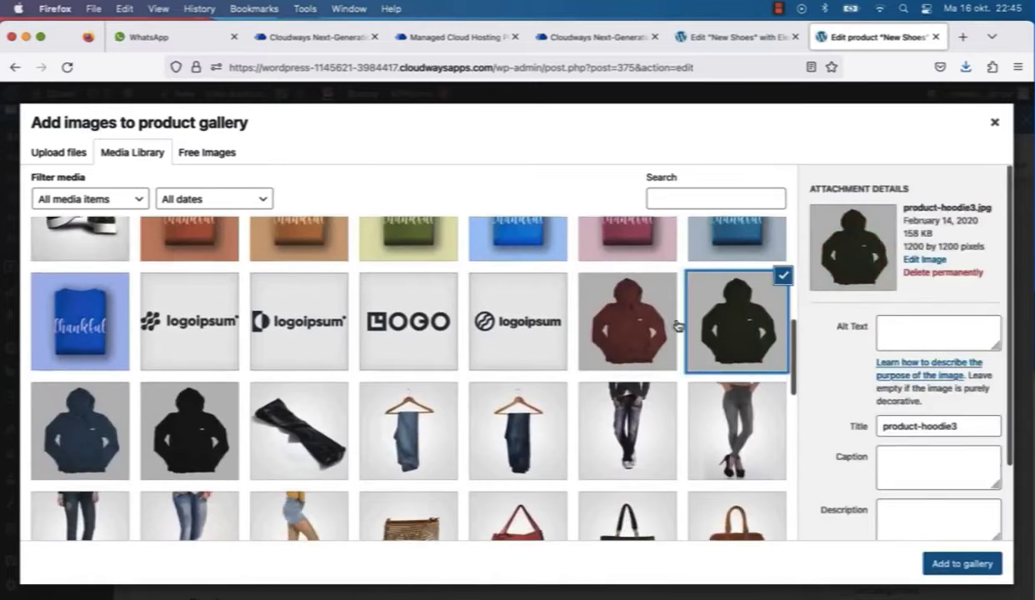
{"action": "left_click", "coordinate": [181, 425]}
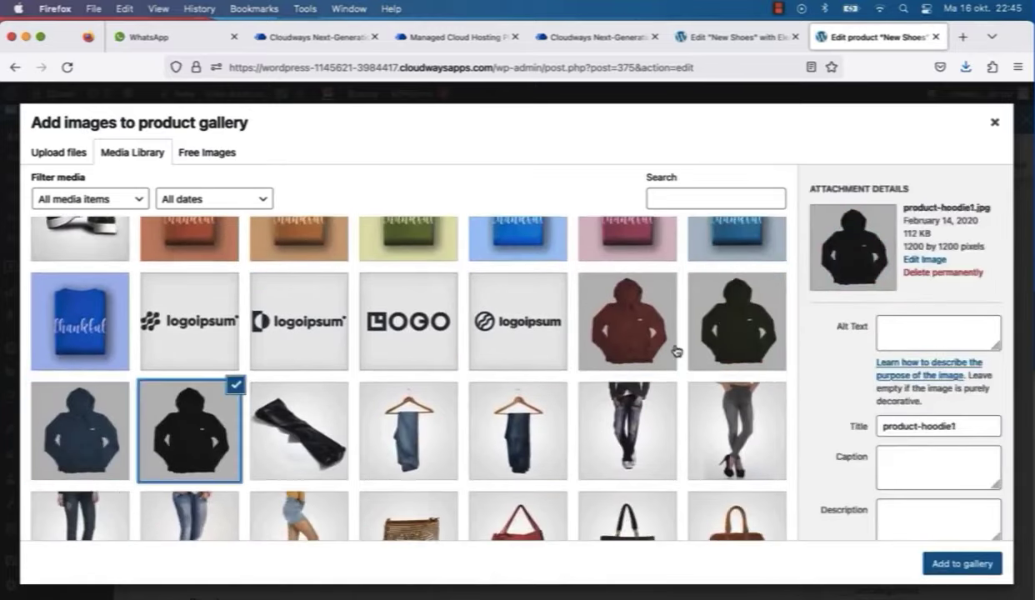
{"action": "left_click", "coordinate": [723, 350]}
{"action": "left_click", "coordinate": [192, 462]}
{"action": "left_click", "coordinate": [951, 552]}
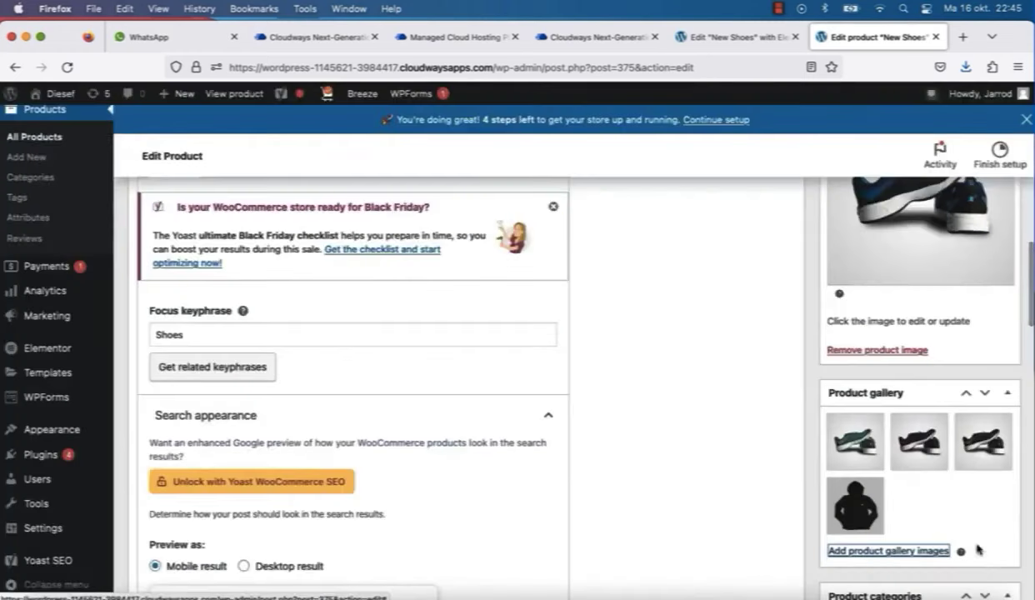
Step: Remove the three shoe images and the black hoodie image from the product gallery
{"action": "left_click", "coordinate": [945, 413]}
{"action": "left_click", "coordinate": [945, 412]}
{"action": "left_click", "coordinate": [945, 413]}
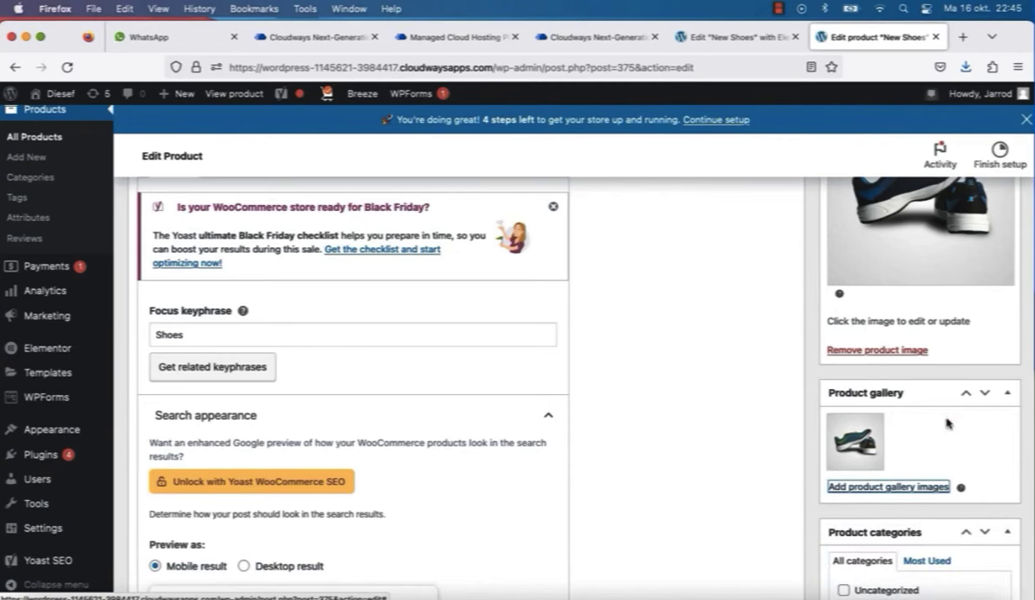
{"action": "left_click", "coordinate": [881, 416]}
Step: Add the blue hoodie image and the dark green hoodie image from the media library to the emptied product gallery
{"action": "left_click", "coordinate": [888, 423]}
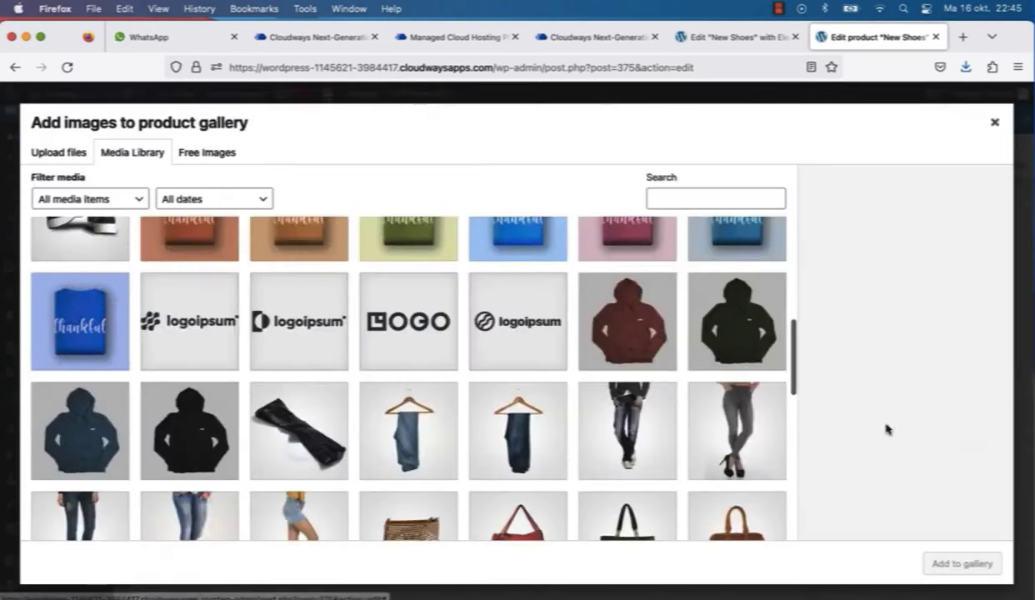
{"action": "left_click", "coordinate": [194, 433]}
{"action": "left_click", "coordinate": [93, 400]}
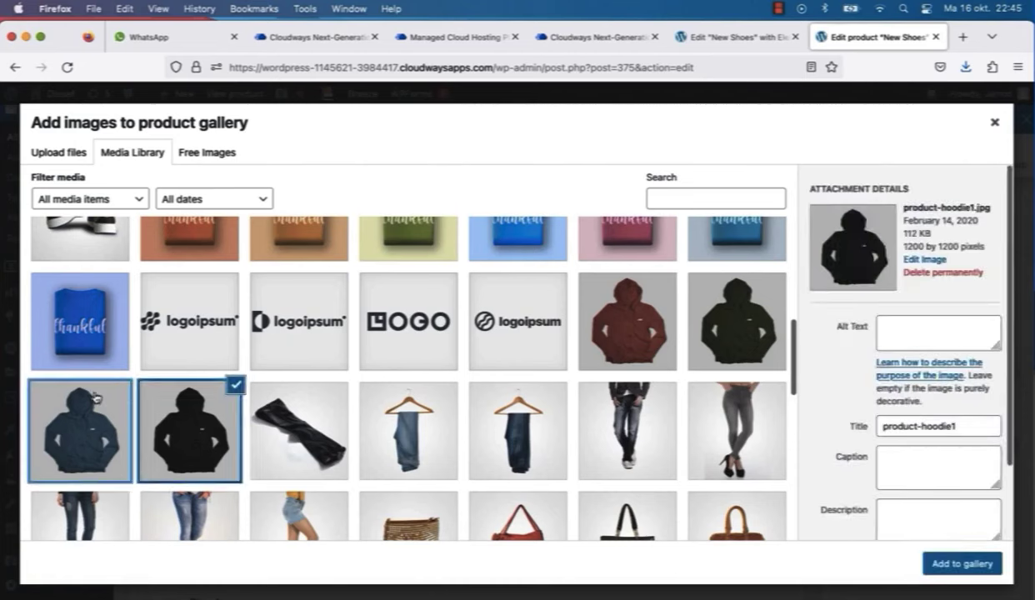
{"action": "left_click", "coordinate": [961, 564]}
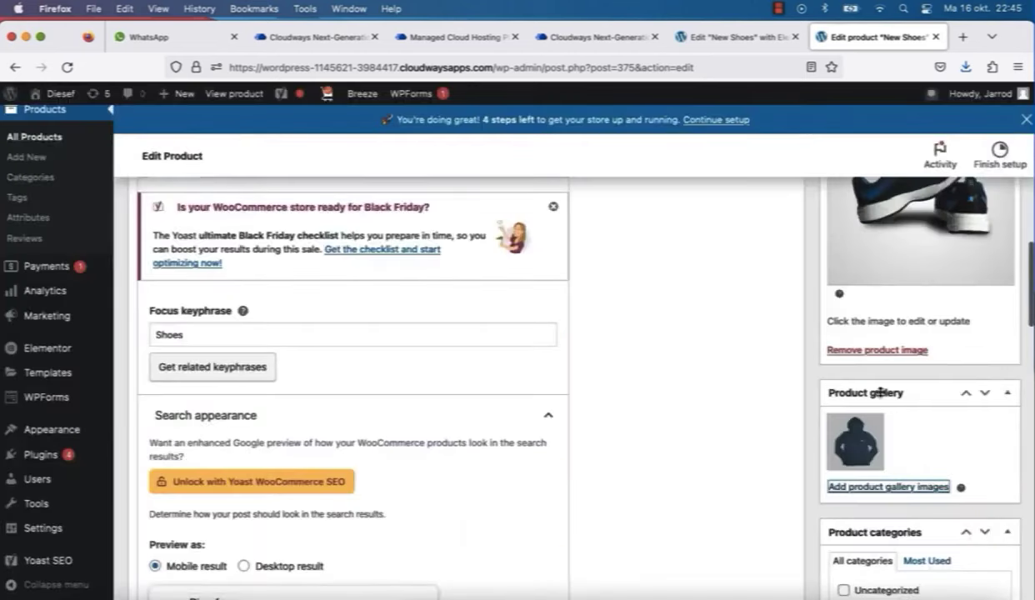
{"action": "left_click", "coordinate": [890, 485]}
{"action": "left_click", "coordinate": [729, 321]}
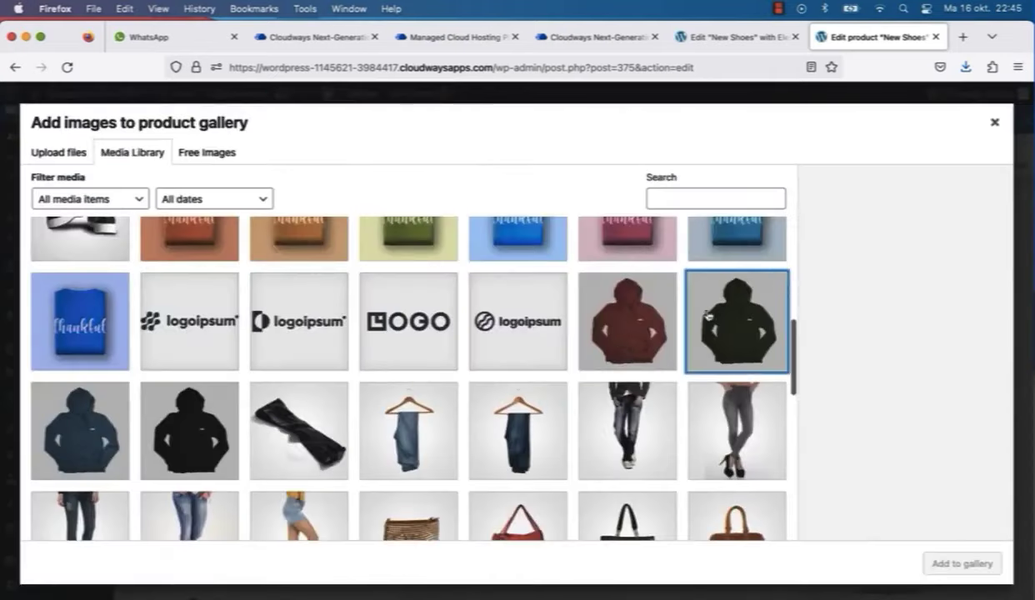
{"action": "left_click", "coordinate": [966, 560]}
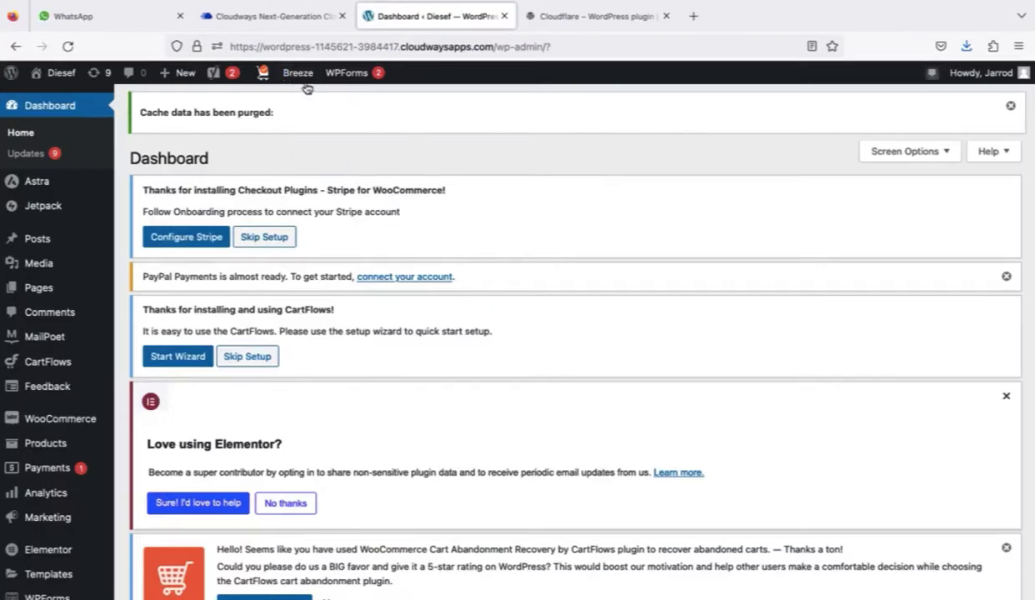
Step: Open the Breeze cache plugin settings and examine the Basic Options, File Optimization and Preload sections
{"action": "mouse_move", "coordinate": [298, 74]}
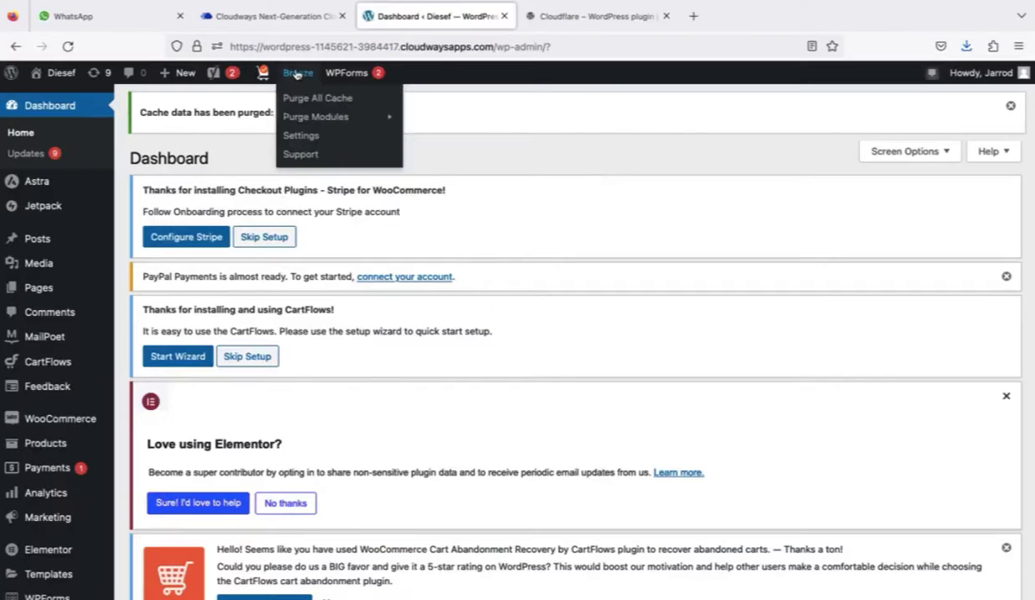
{"action": "mouse_move", "coordinate": [306, 121]}
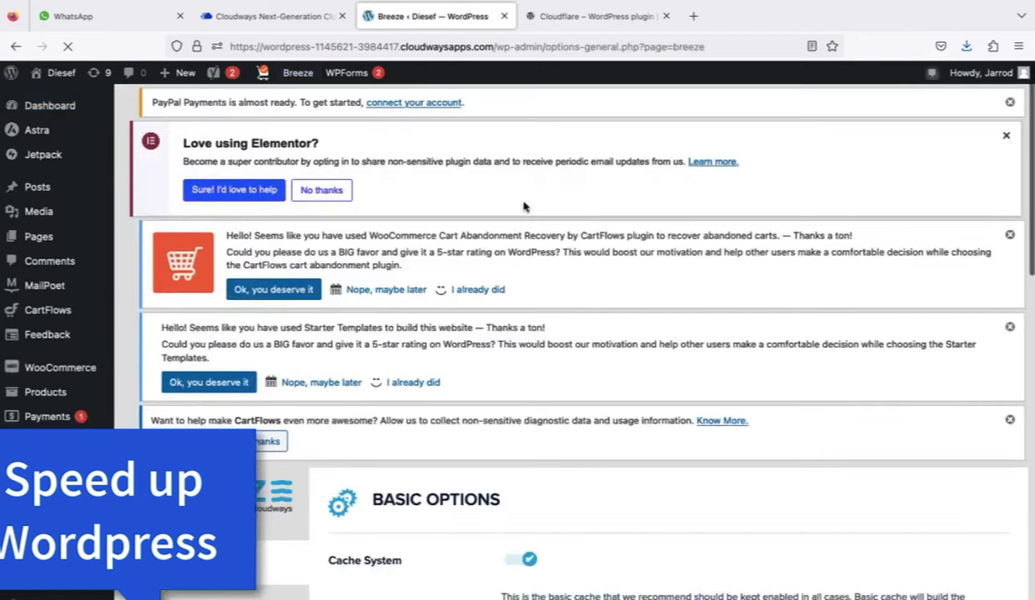
{"action": "scroll", "coordinate": [573, 498], "scroll_direction": "down", "scroll_amount": 4}
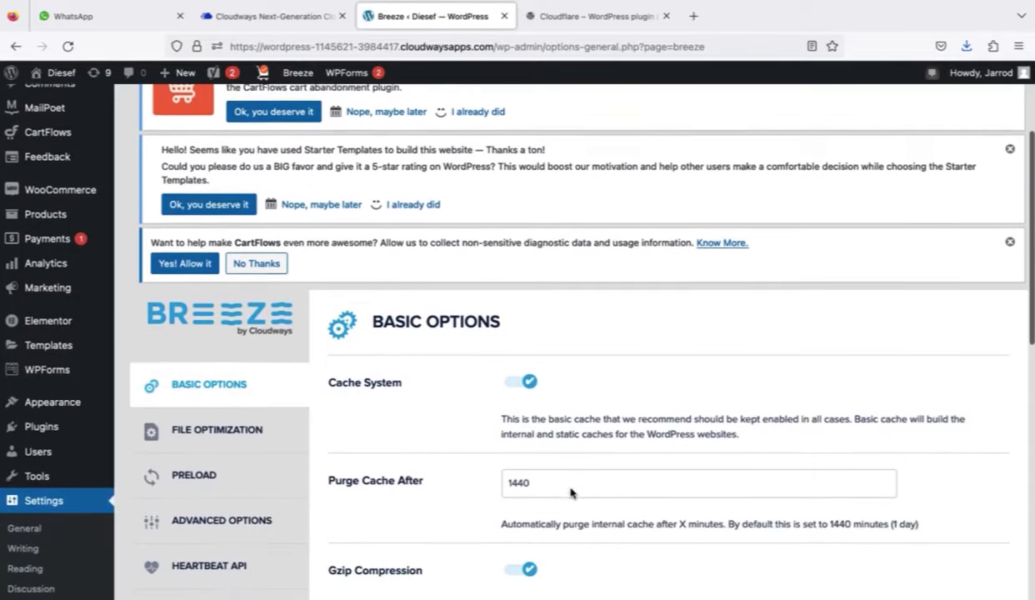
{"action": "scroll", "coordinate": [571, 488], "scroll_direction": "down", "scroll_amount": 3}
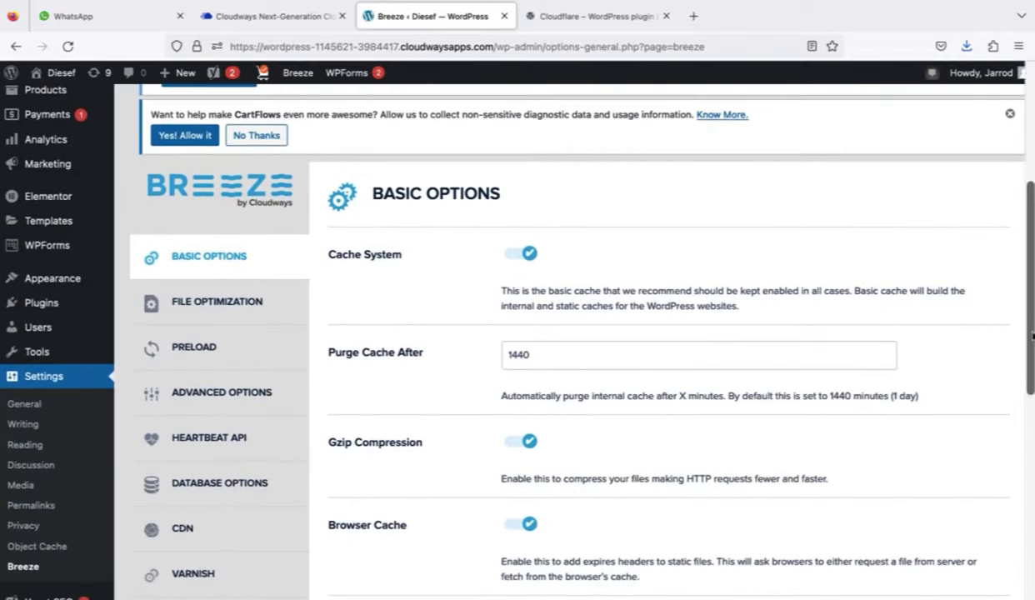
{"action": "left_click_drag", "start_coordinate": [1032, 336], "coordinate": [1033, 402]}
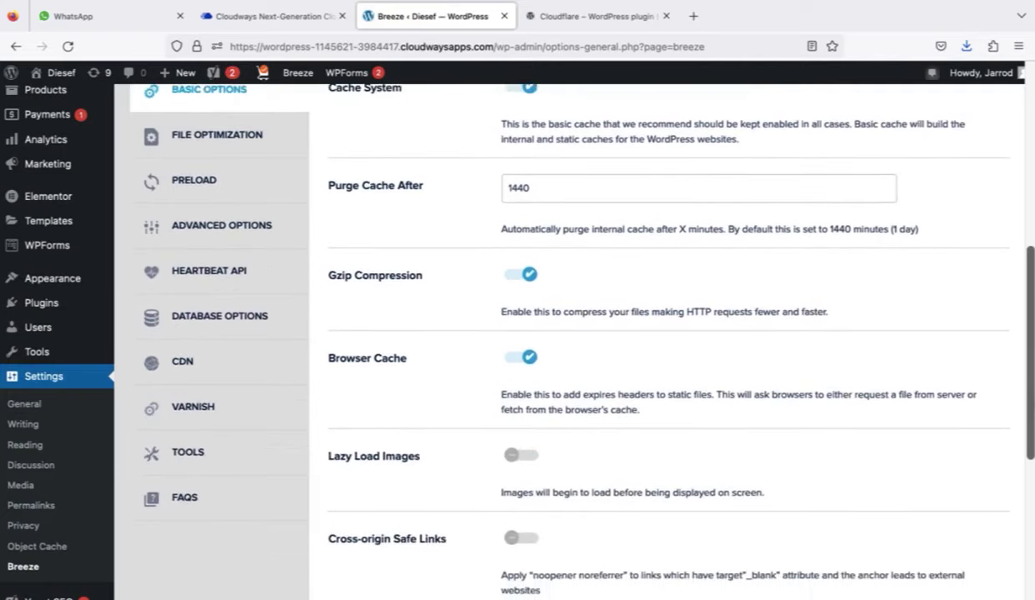
{"action": "scroll", "coordinate": [380, 269], "scroll_direction": "up", "scroll_amount": 3}
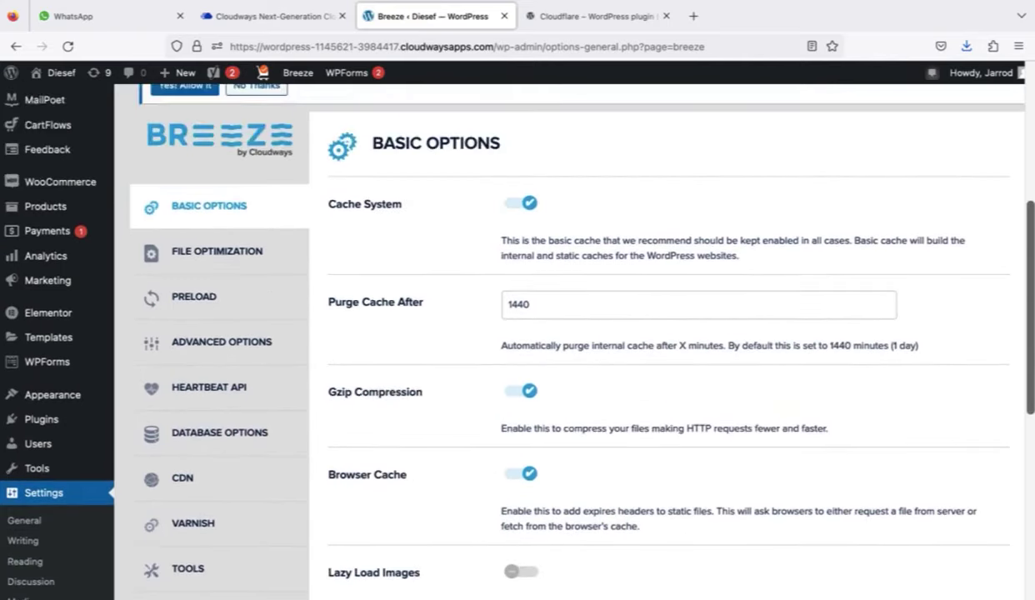
{"action": "left_click", "coordinate": [259, 261]}
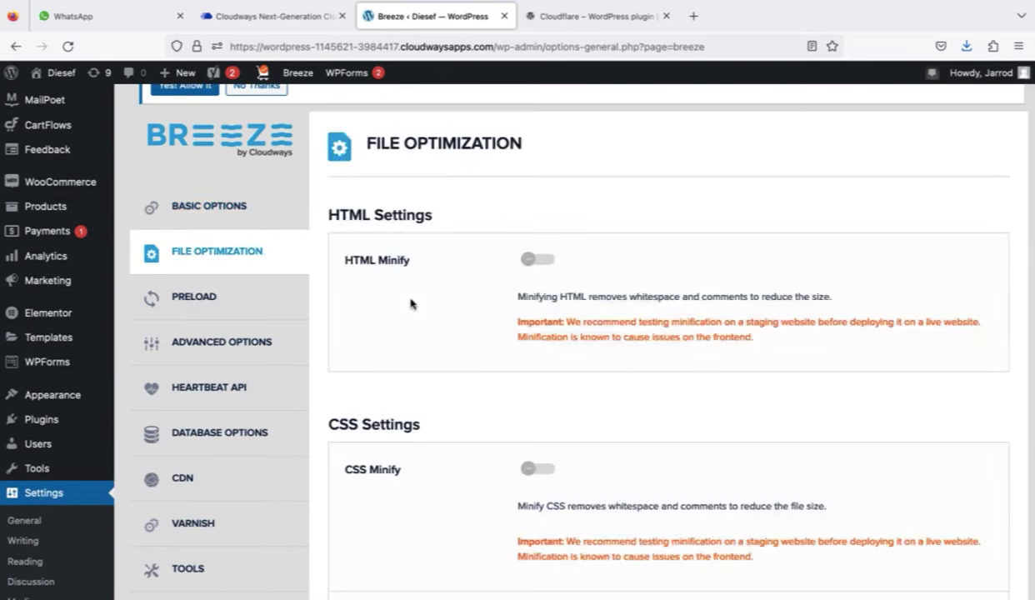
{"action": "left_click", "coordinate": [259, 314]}
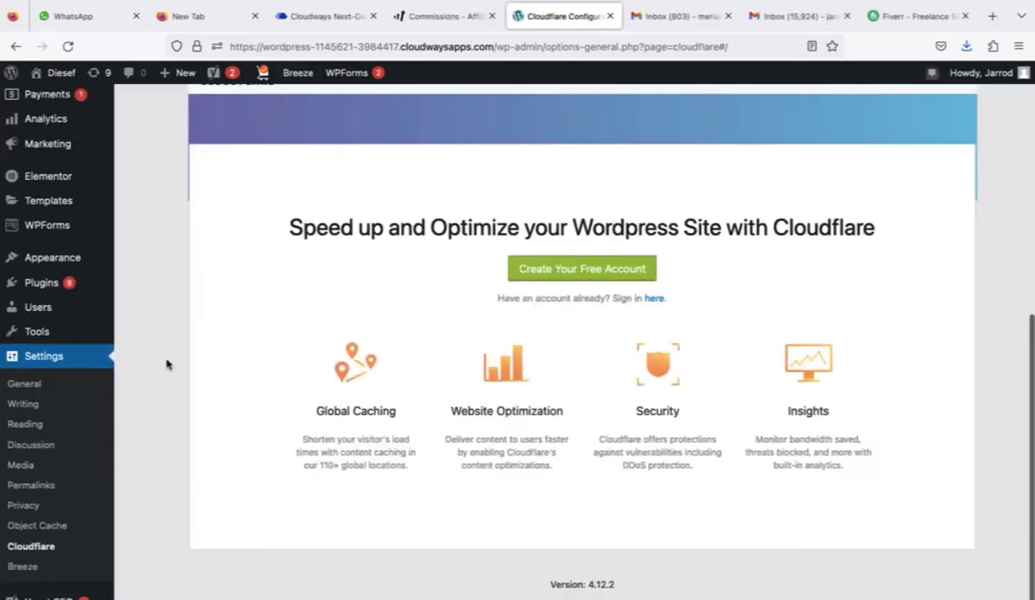
Step: Open the page for adding new plugins, search for "cloudflare" and look through the matching plugins
{"action": "scroll", "coordinate": [166, 362], "scroll_direction": "up", "scroll_amount": 4}
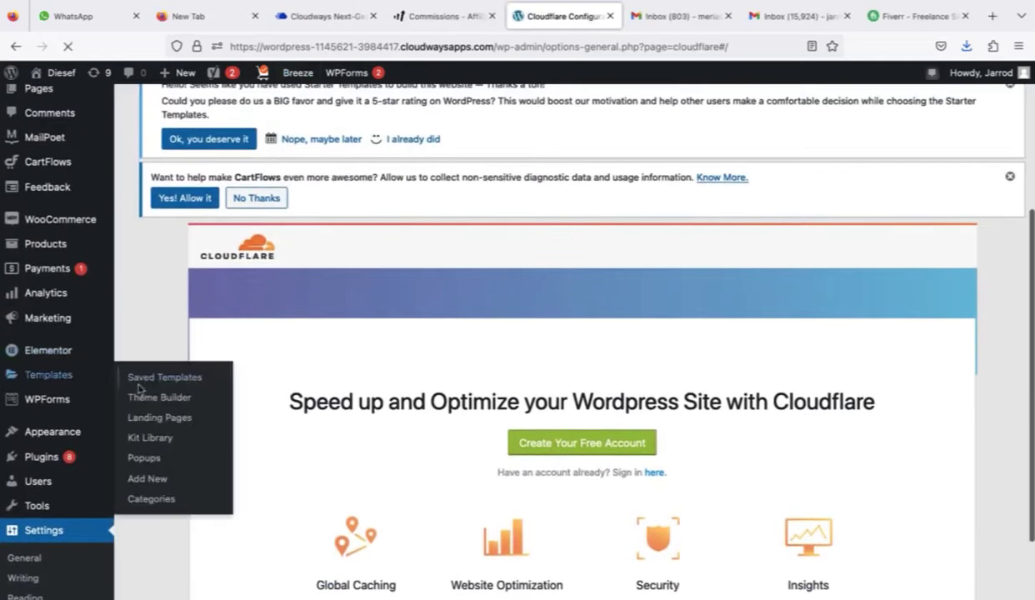
{"action": "mouse_move", "coordinate": [63, 463]}
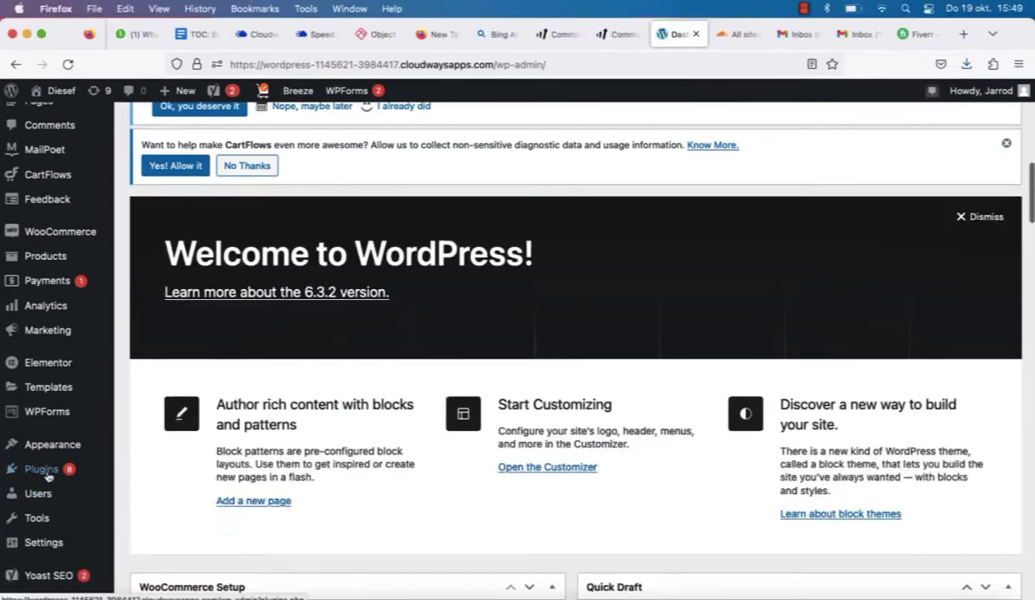
{"action": "mouse_move", "coordinate": [50, 469]}
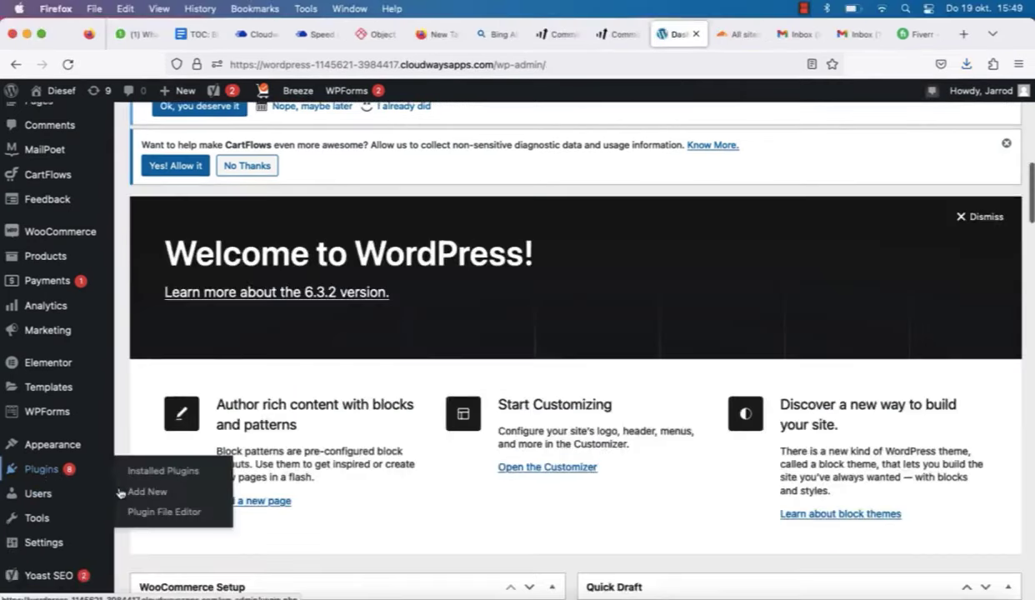
{"action": "left_click", "coordinate": [125, 491]}
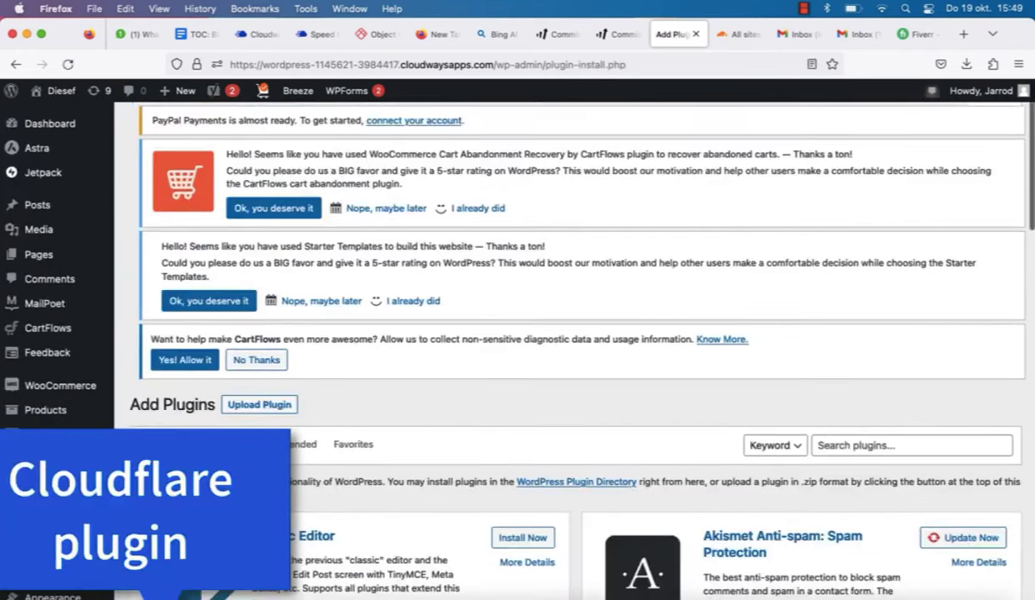
{"action": "scroll", "coordinate": [394, 454], "scroll_direction": "down", "scroll_amount": 5}
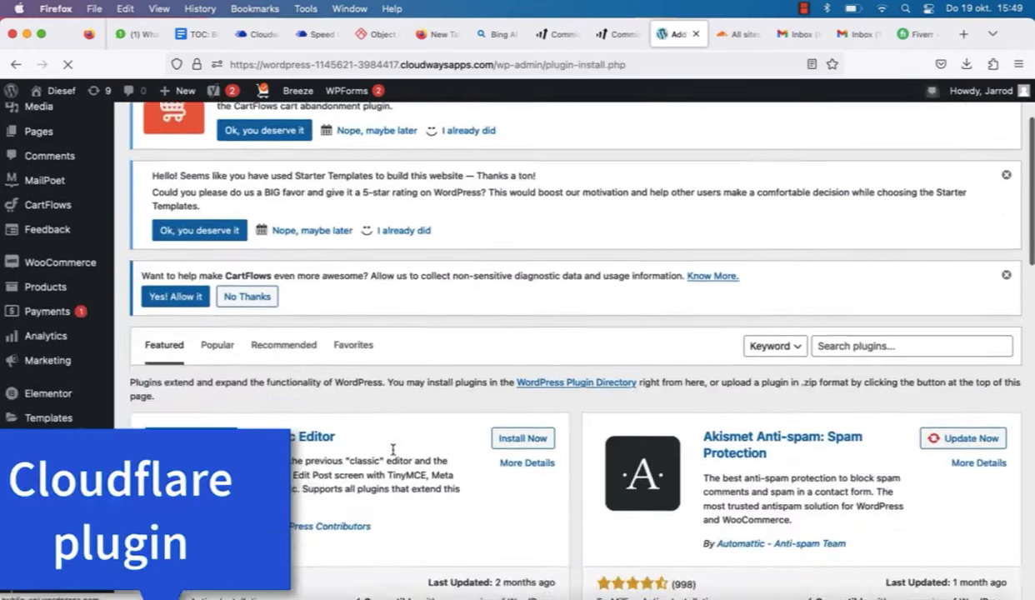
{"action": "left_click", "coordinate": [834, 212]}
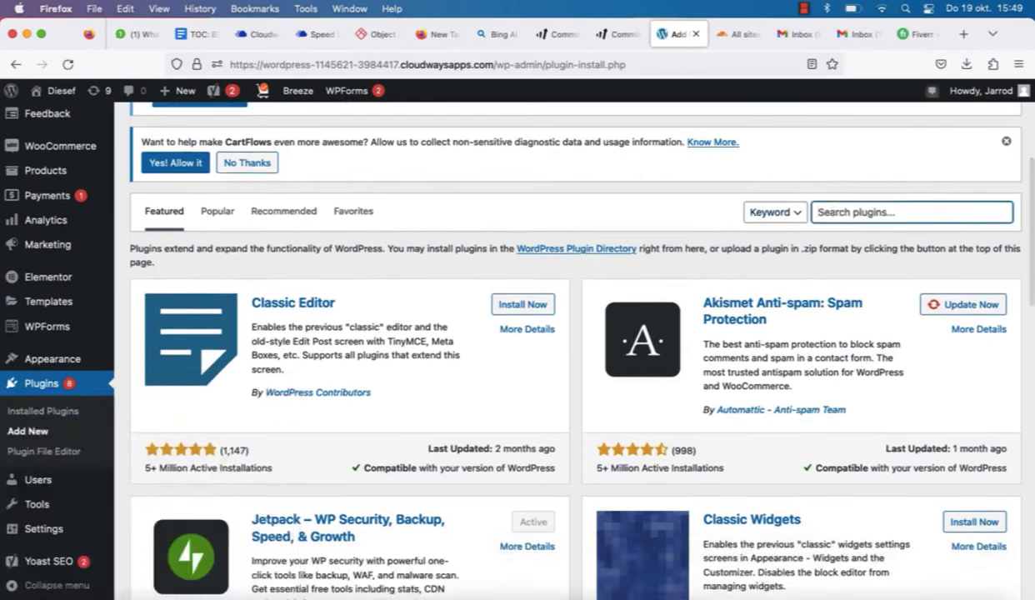
{"action": "type", "text": "cloudflare"}
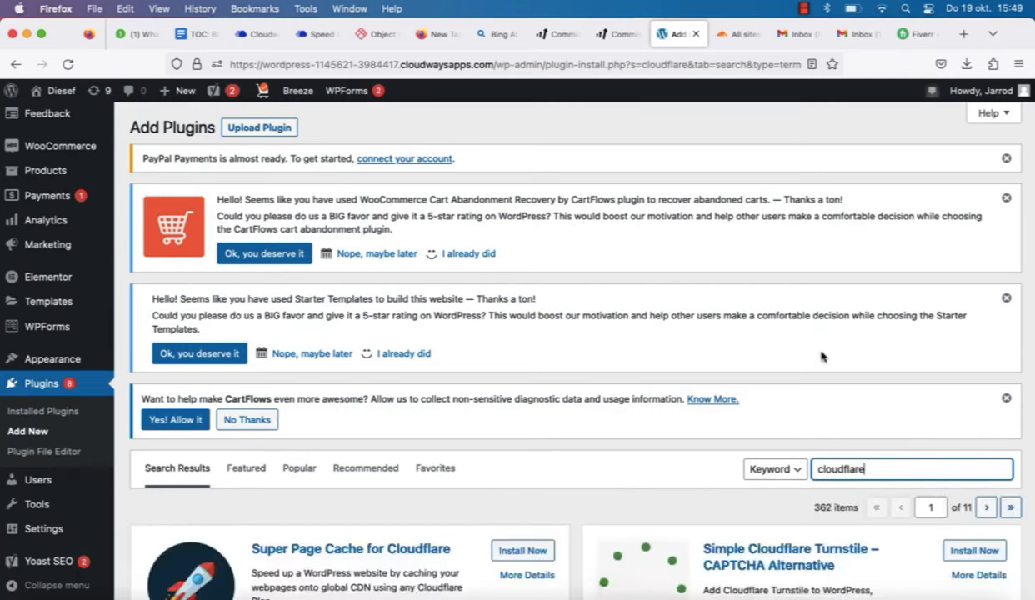
{"action": "scroll", "coordinate": [821, 352], "scroll_direction": "down", "scroll_amount": 2}
{"action": "scroll", "coordinate": [820, 351], "scroll_direction": "down", "scroll_amount": 3}
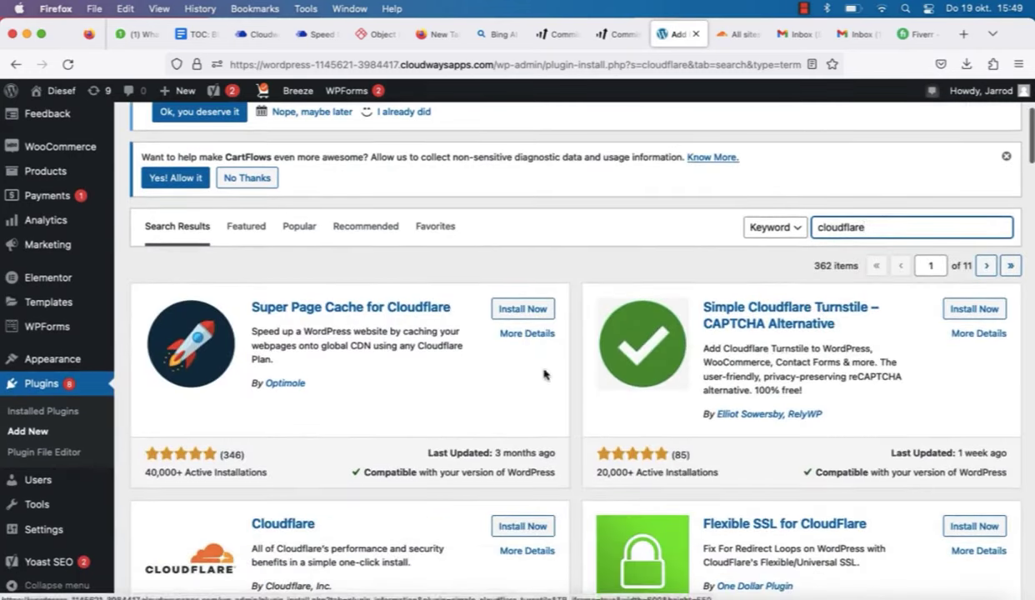
Step: Install and activate the Cloudflare plugin by Cloudflare, Inc., and look through the list of installed plugins
{"action": "scroll", "coordinate": [537, 370], "scroll_direction": "down", "scroll_amount": 2}
{"action": "scroll", "coordinate": [527, 369], "scroll_direction": "down", "scroll_amount": 1}
{"action": "left_click", "coordinate": [504, 393]}
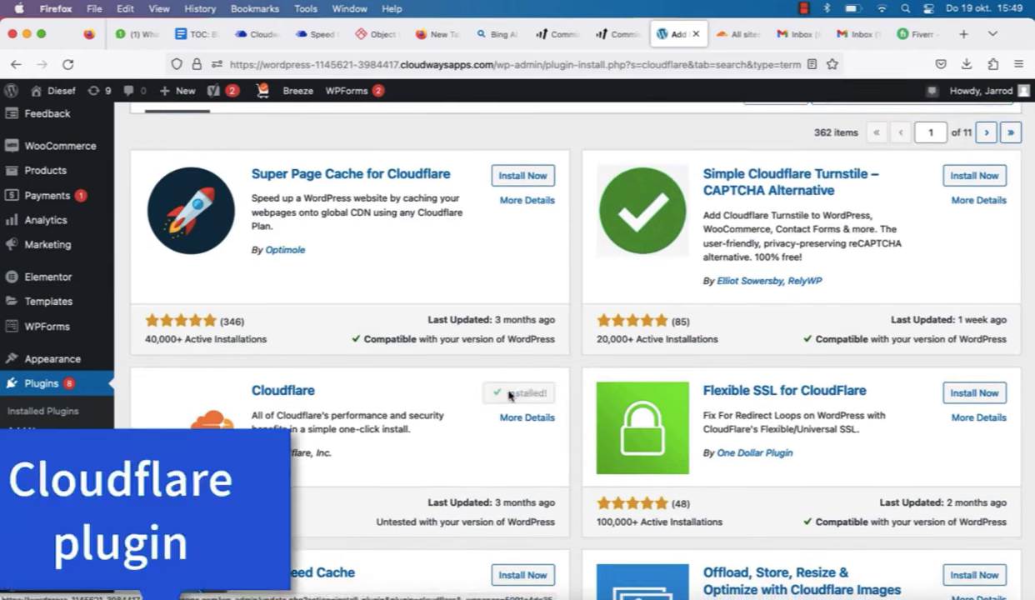
{"action": "left_click", "coordinate": [518, 393]}
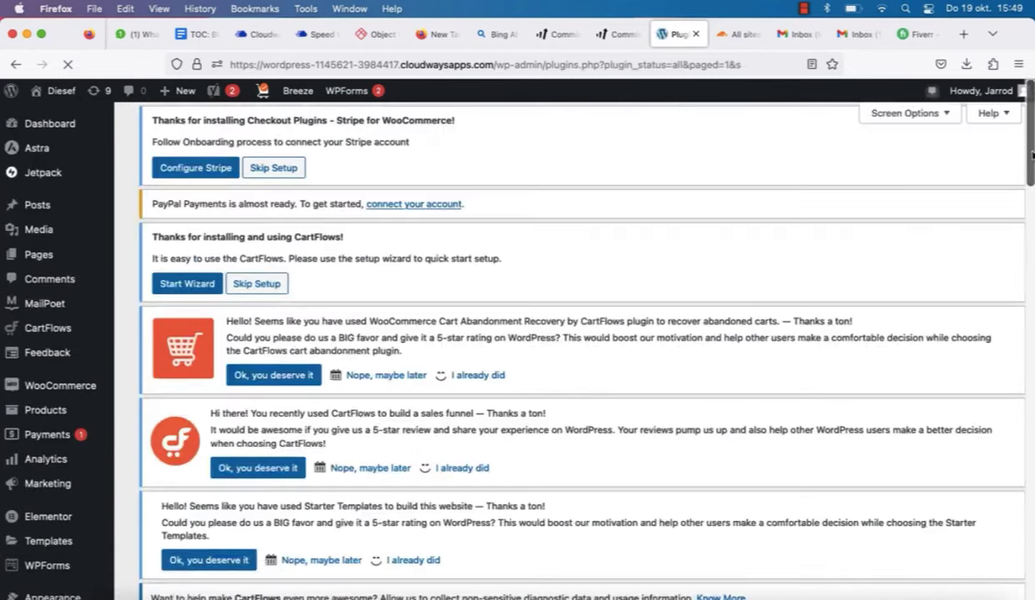
{"action": "scroll", "coordinate": [960, 156], "scroll_direction": "down", "scroll_amount": 5}
{"action": "scroll", "coordinate": [575, 333], "scroll_direction": "down", "scroll_amount": 3}
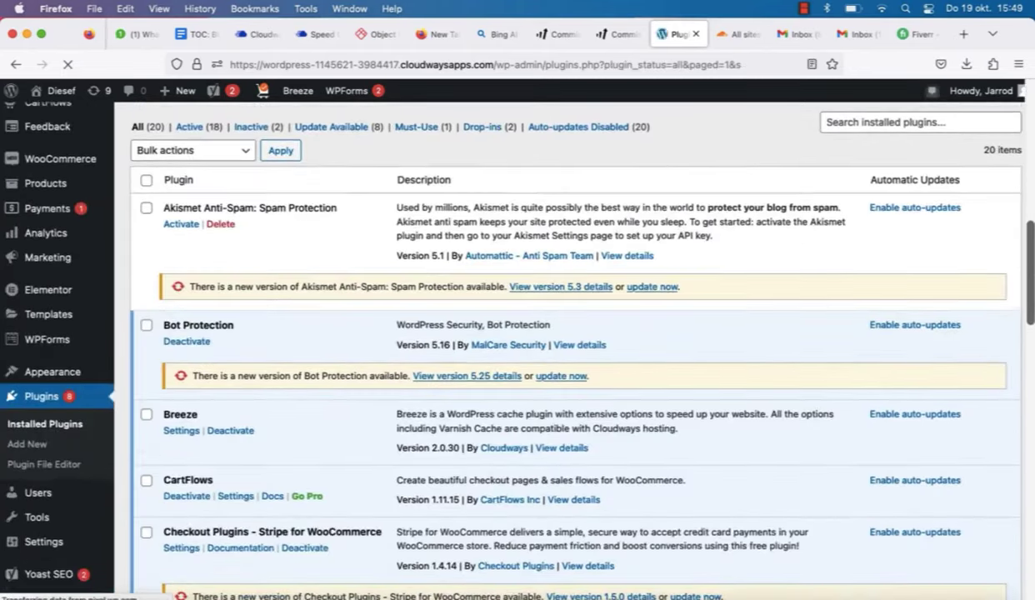
{"action": "scroll", "coordinate": [575, 333], "scroll_direction": "up", "scroll_amount": 10}
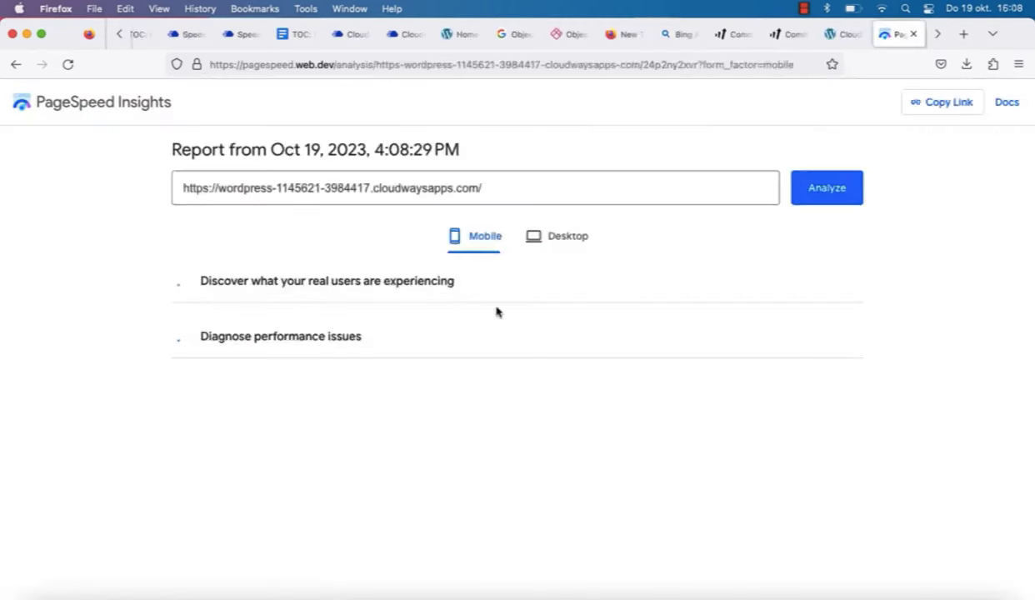
Step: Show the desktop results of the store's PageSpeed Insights report and examine the performance score, metrics, opportunities and diagnostics
{"action": "left_click", "coordinate": [554, 236]}
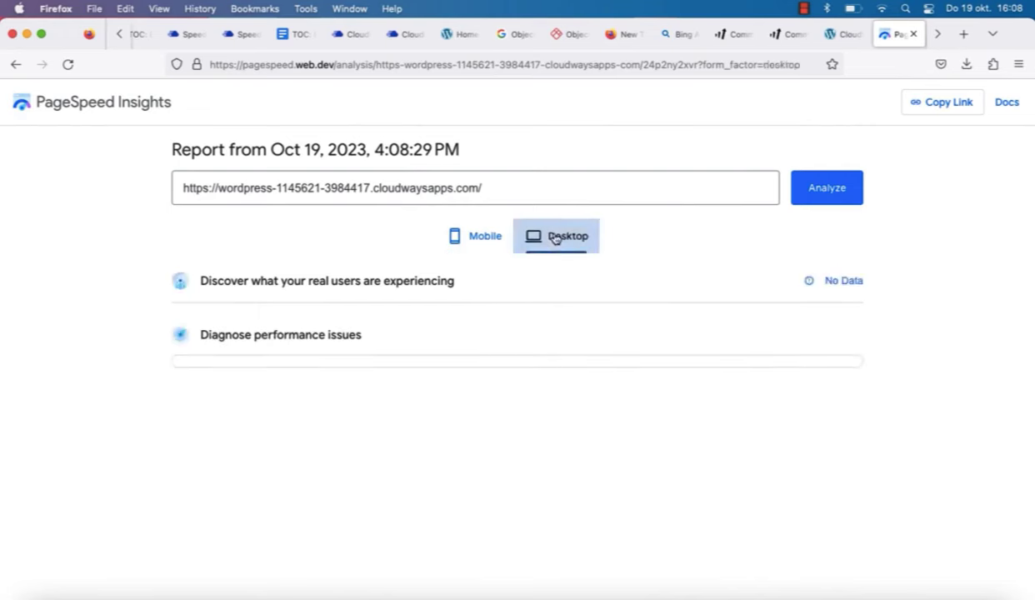
{"action": "scroll", "coordinate": [591, 302], "scroll_direction": "down", "scroll_amount": 5}
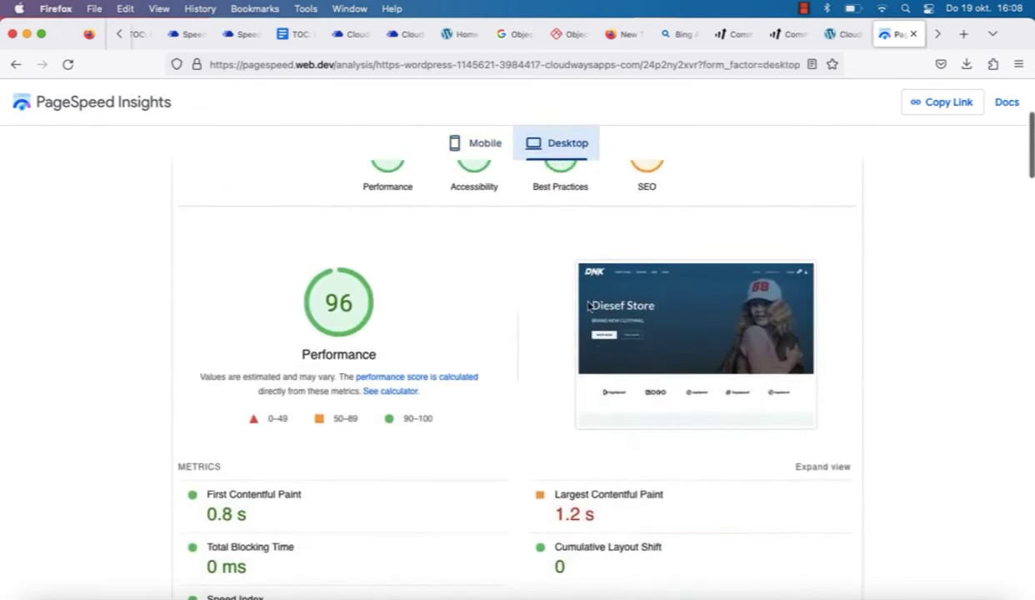
{"action": "scroll", "coordinate": [591, 337], "scroll_direction": "up", "scroll_amount": 1}
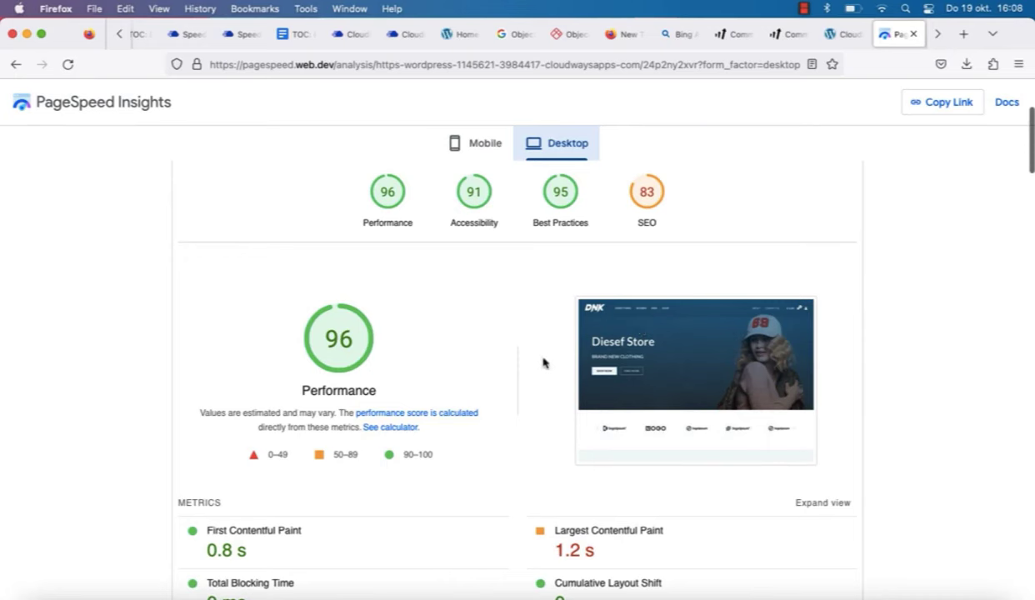
{"action": "scroll", "coordinate": [569, 428], "scroll_direction": "down", "scroll_amount": 6}
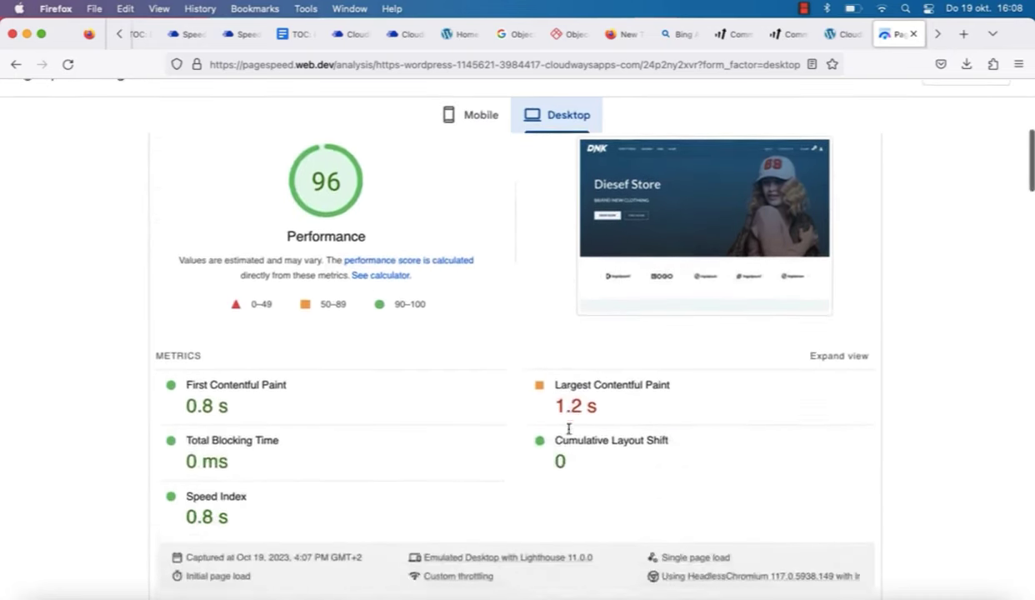
{"action": "scroll", "coordinate": [569, 428], "scroll_direction": "down", "scroll_amount": 4}
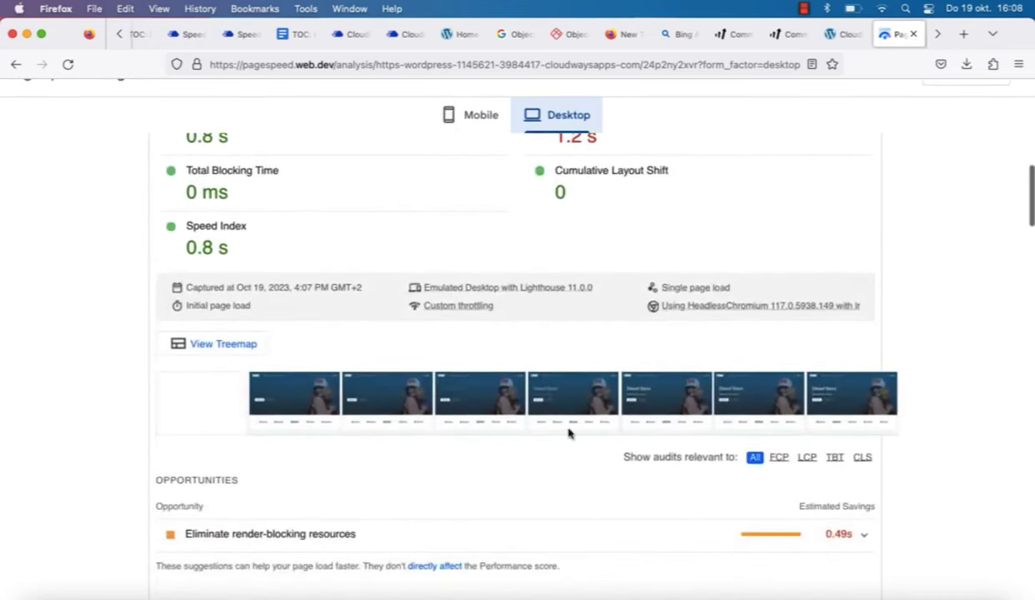
{"action": "scroll", "coordinate": [583, 478], "scroll_direction": "down", "scroll_amount": 10}
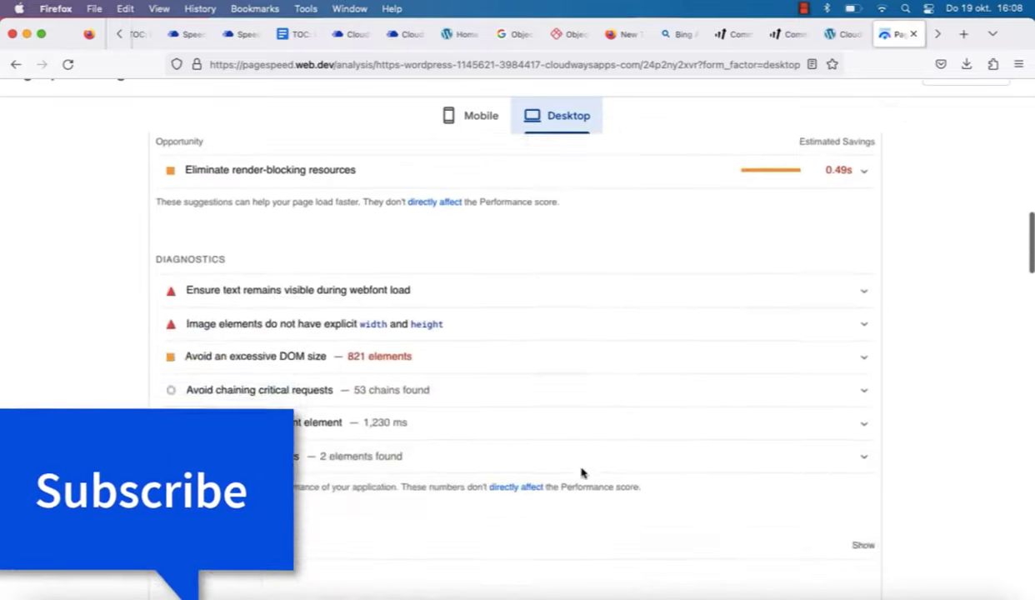
{"action": "scroll", "coordinate": [581, 471], "scroll_direction": "up", "scroll_amount": 8}
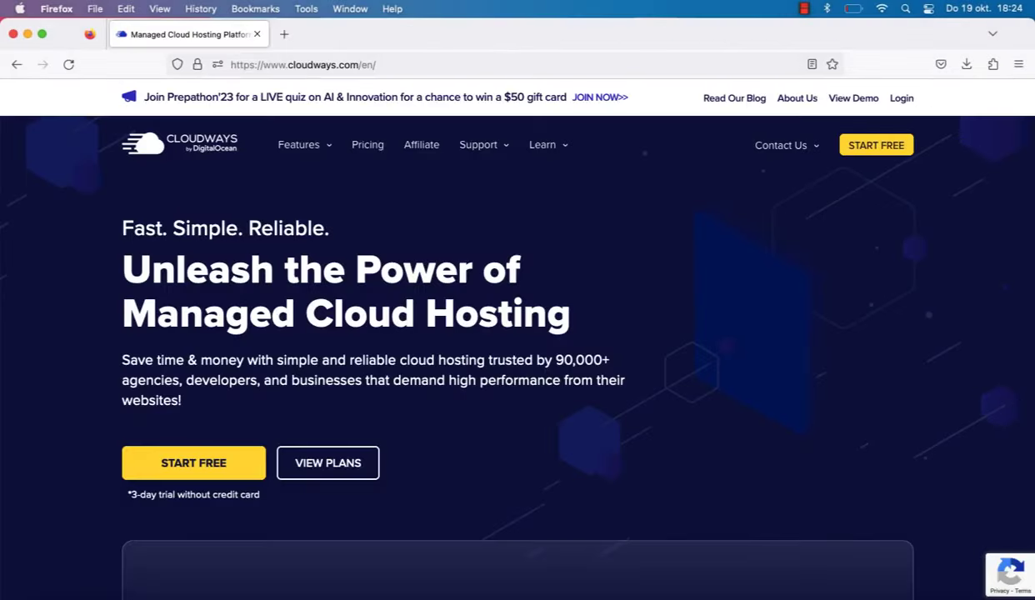